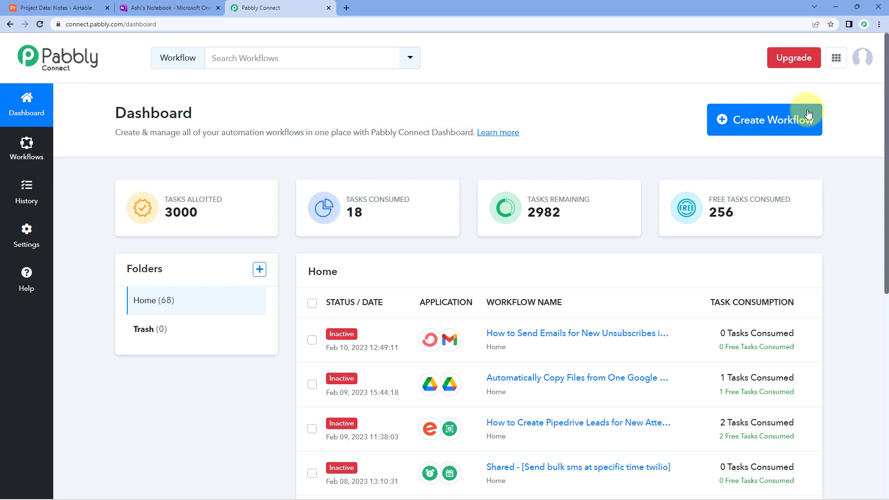
# Create a new workflow named "Airtable to OneNote"
pyautogui.click(771, 122)
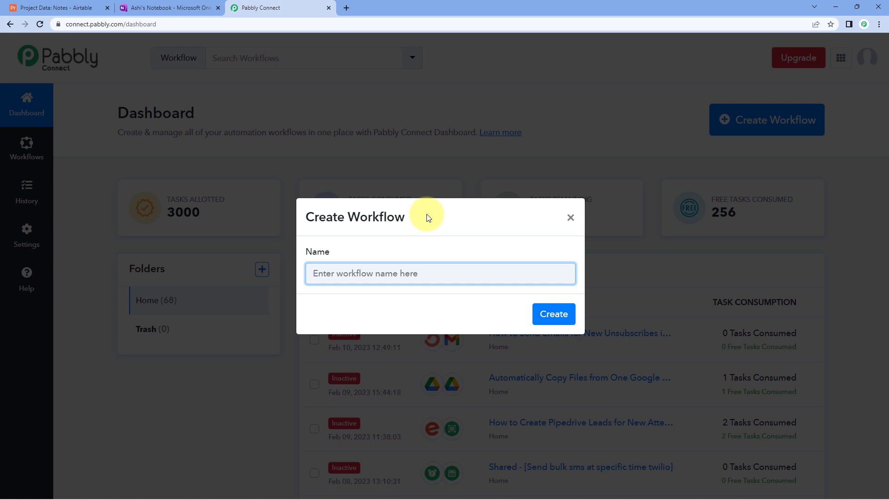
pyautogui.write('Airtable to')
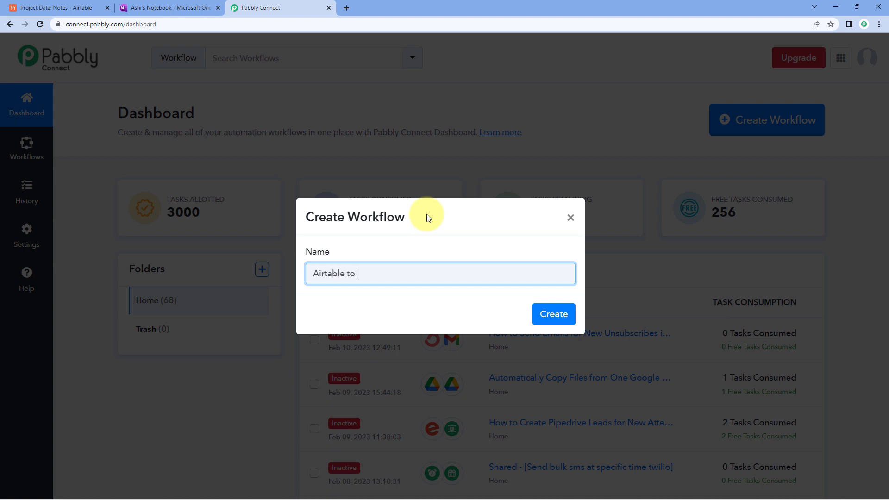
pyautogui.write(' OneNote')
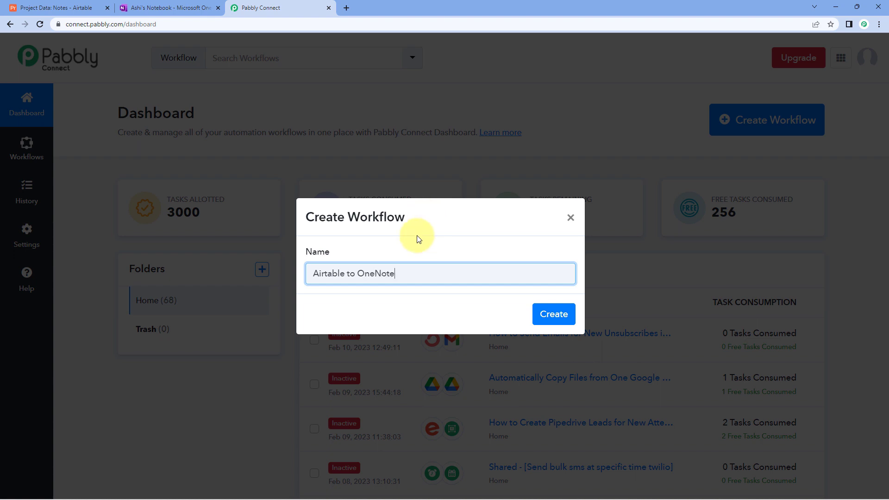
pyautogui.click(549, 312)
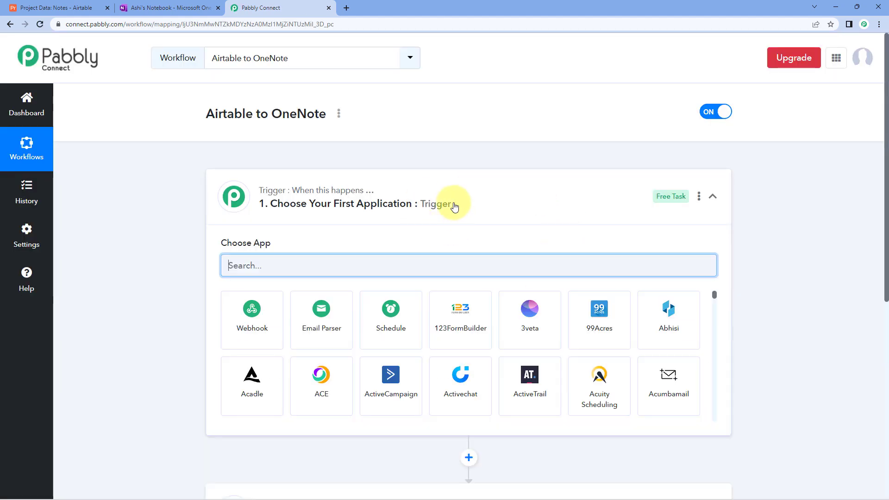
# Review the workflow's trigger and action sections alongside the Notes table of the Project Data base in Airtable
pyautogui.click(377, 188)
pyautogui.scroll(-1, 166, 224)
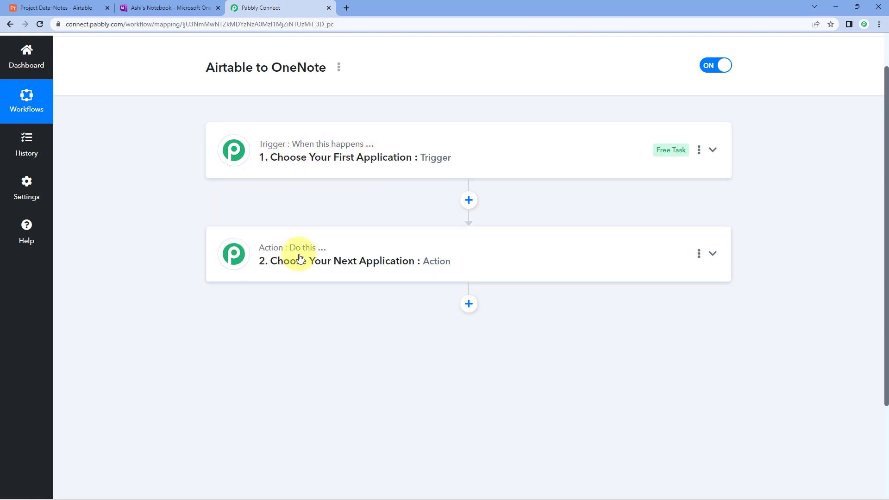
pyautogui.click(440, 136)
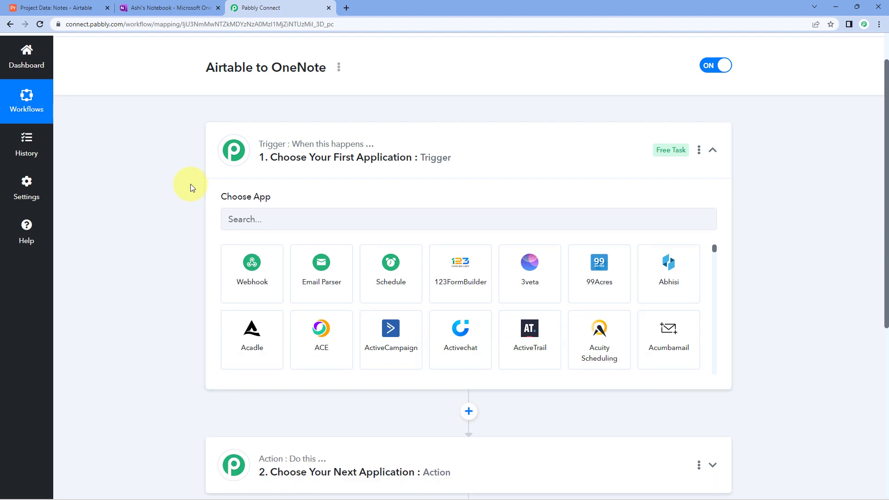
pyautogui.click(80, 9)
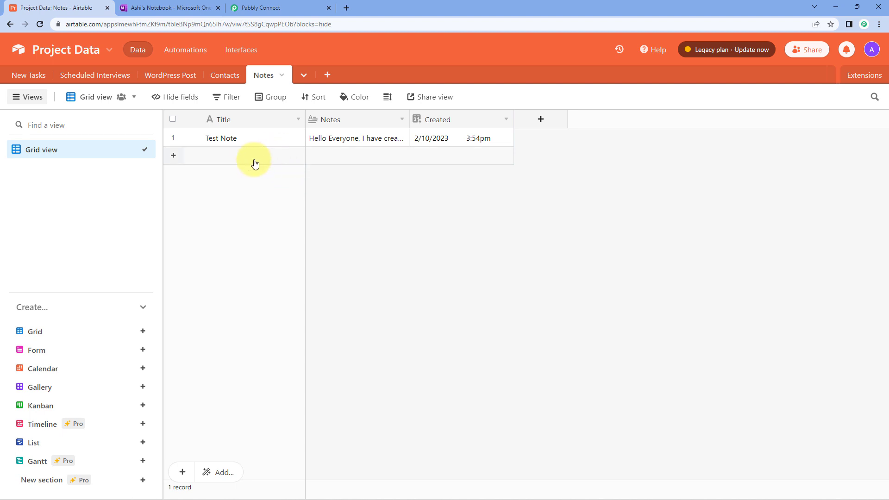
pyautogui.click(274, 8)
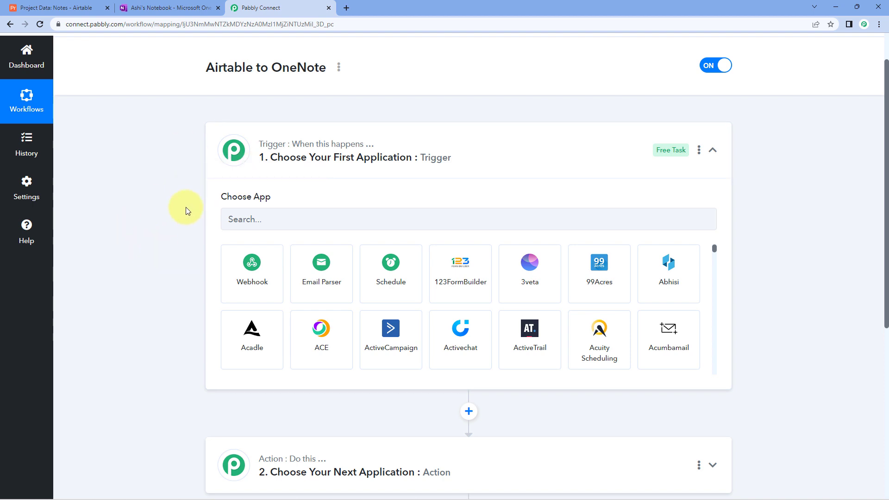
pyautogui.scroll(-2, 185, 203)
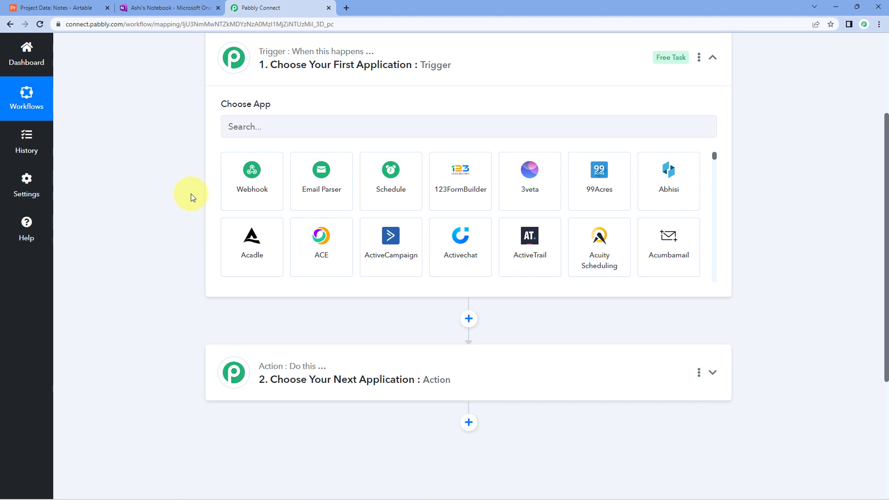
pyautogui.scroll(-2, 190, 197)
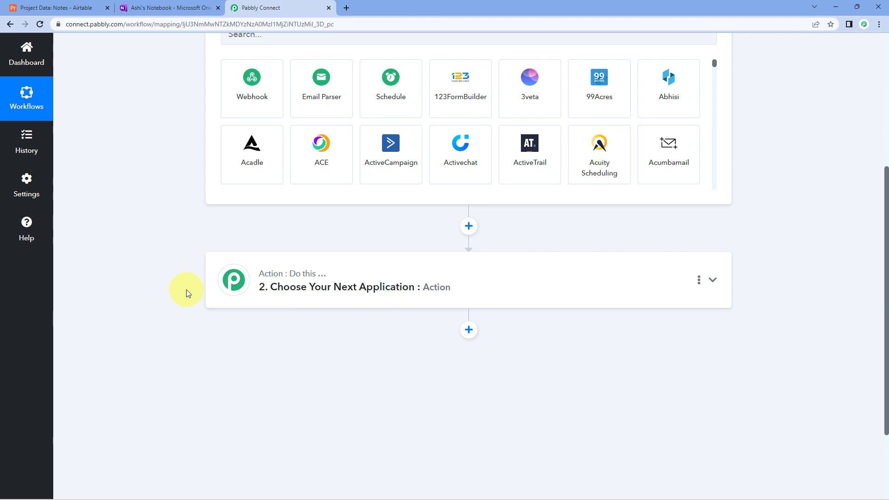
pyautogui.click(53, 8)
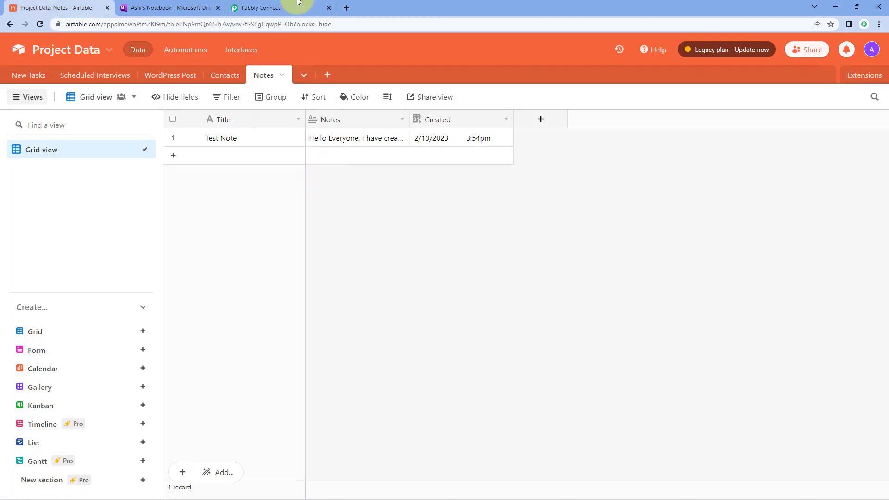
pyautogui.click(284, 7)
pyautogui.scroll(3, 189, 132)
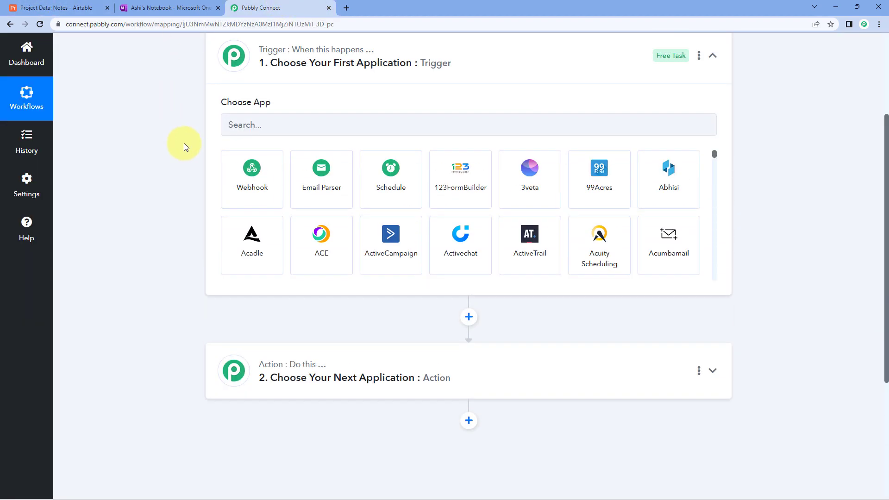
# Set Airtable as the workflow's trigger application with New Record as the trigger event
pyautogui.click(257, 171)
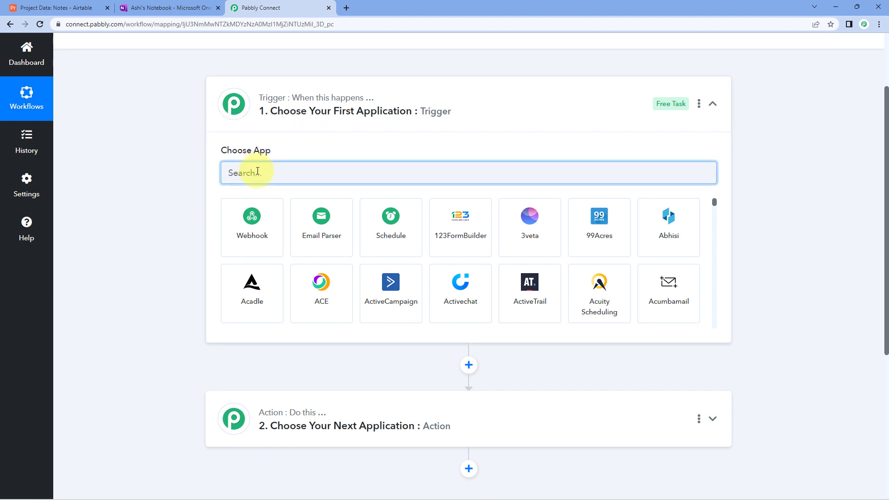
pyautogui.write('Airtable')
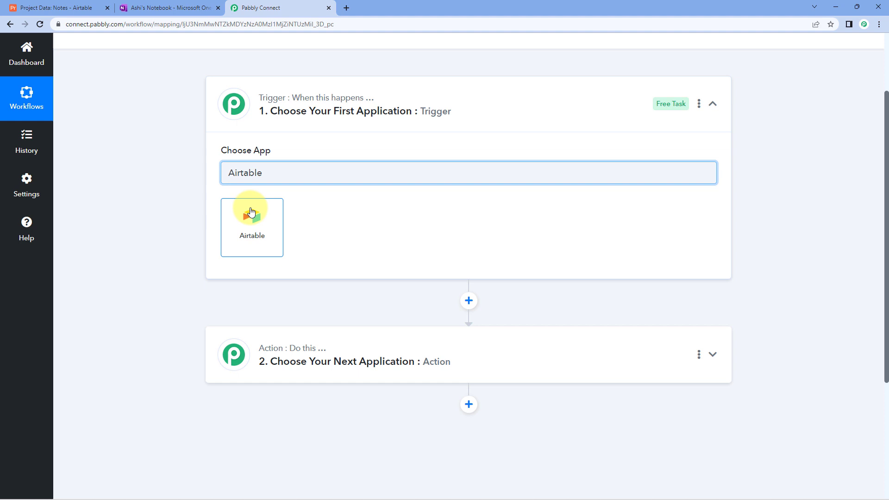
pyautogui.click(250, 213)
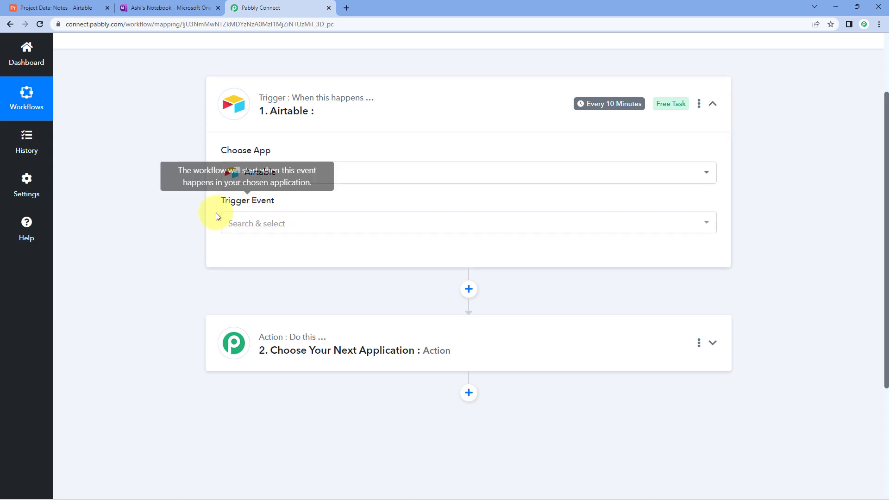
pyautogui.click(305, 224)
pyautogui.scroll(-1, 203, 228)
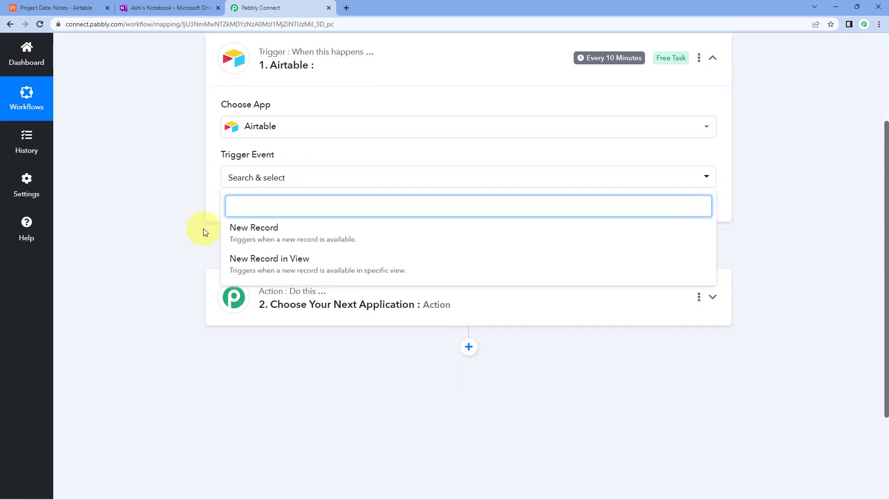
pyautogui.click(305, 231)
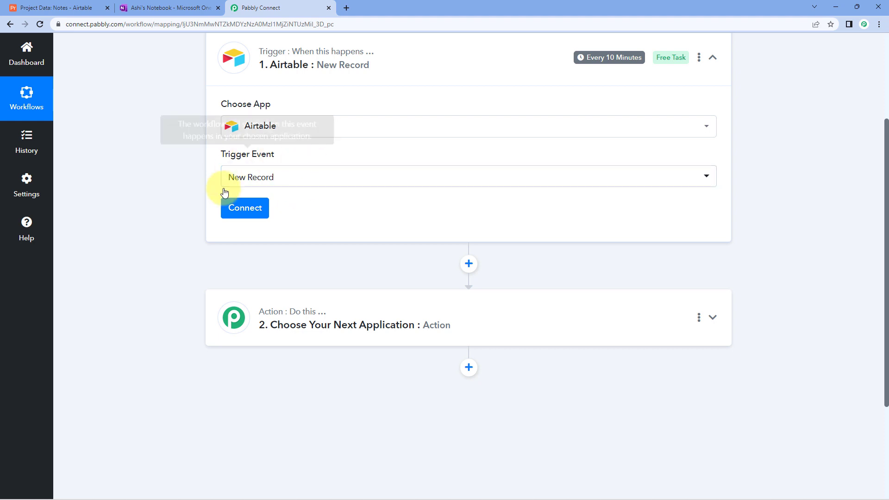
# Start adding a new Airtable connection for the trigger and read its instructions for obtaining a personal access token
pyautogui.click(264, 212)
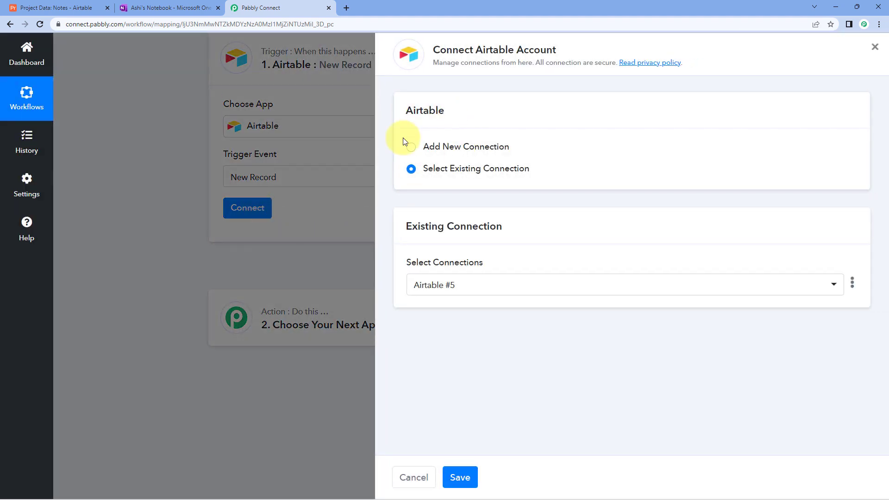
pyautogui.click(424, 147)
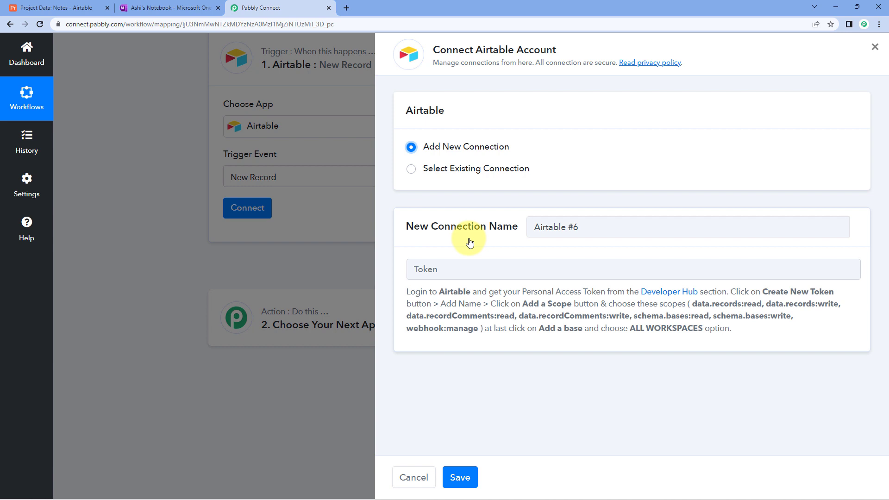
pyautogui.moveTo(402, 289); pyautogui.dragTo(724, 341)
pyautogui.click(743, 329)
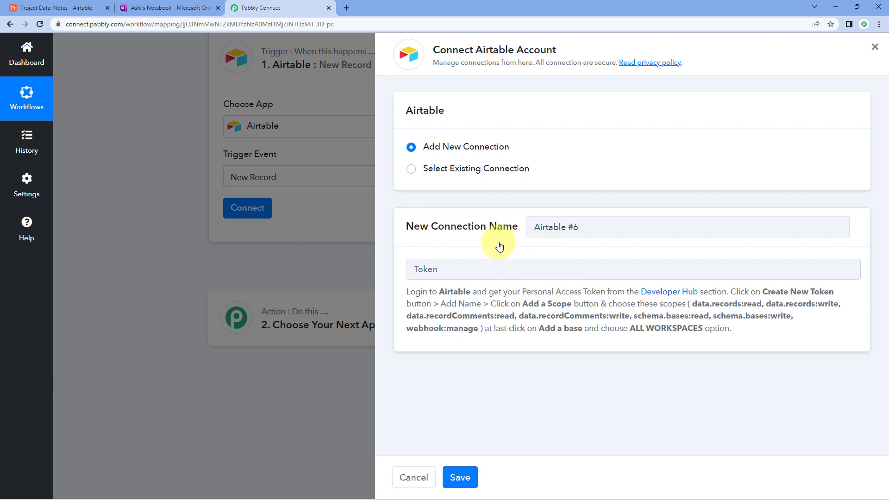
# Switch to Airtable, open the Developer hub and start a new personal access token named OneNote
pyautogui.click(51, 8)
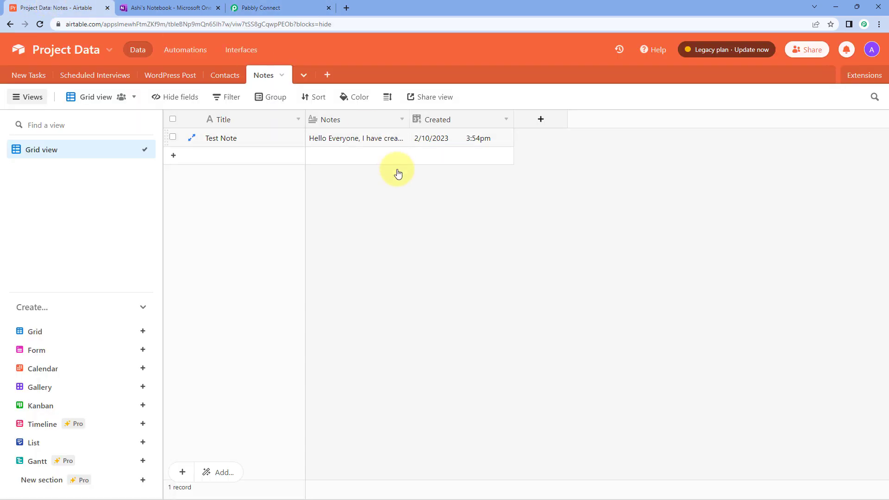
pyautogui.click(872, 50)
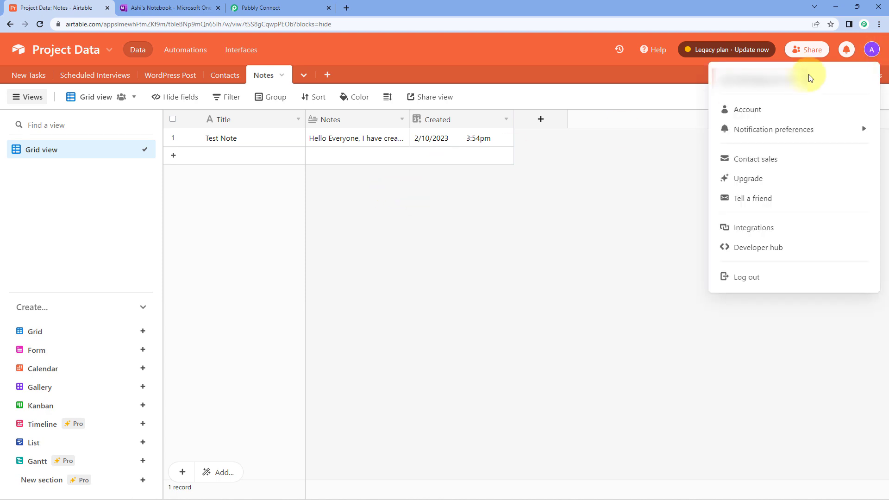
pyautogui.click(768, 248)
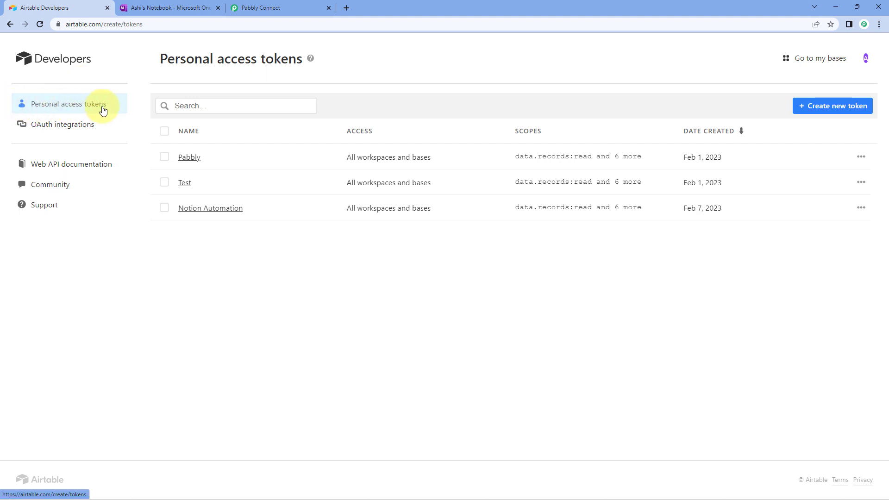
pyautogui.click(831, 108)
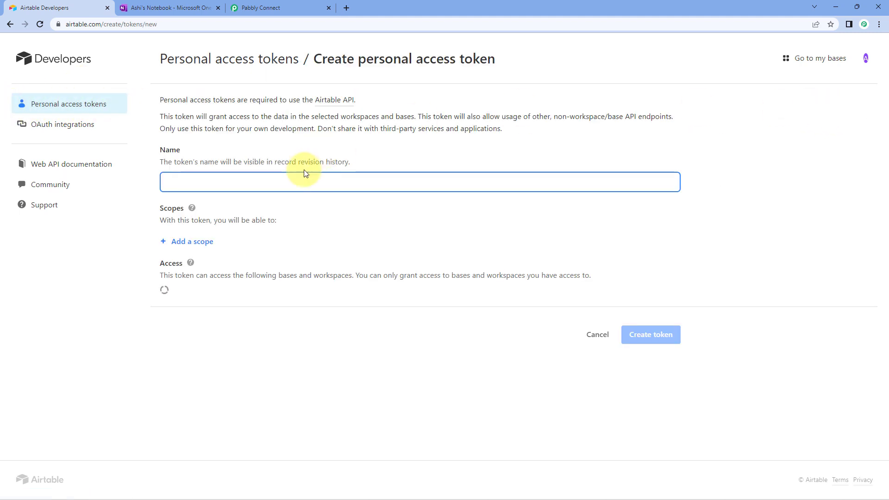
pyautogui.write('OneNote')
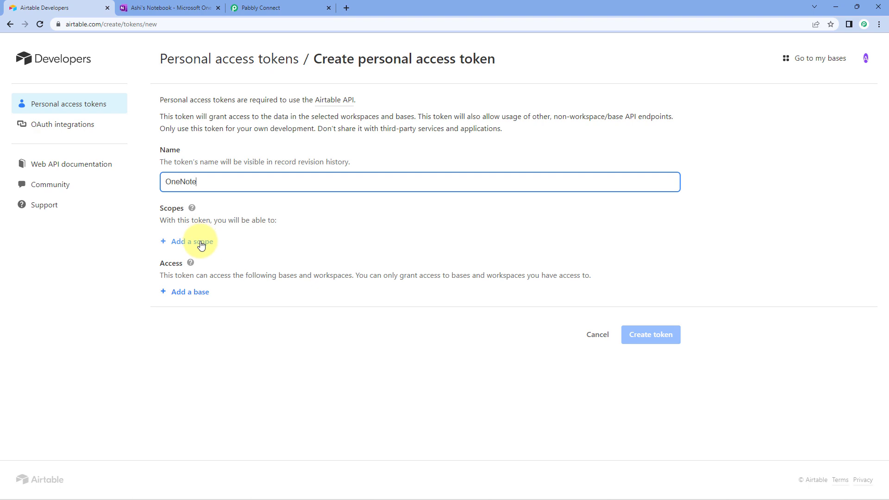
# Add the scopes data.records:read, data.records:write, data.recordComments:read and data.recordComments:write to the token
pyautogui.click(176, 242)
pyautogui.click(212, 302)
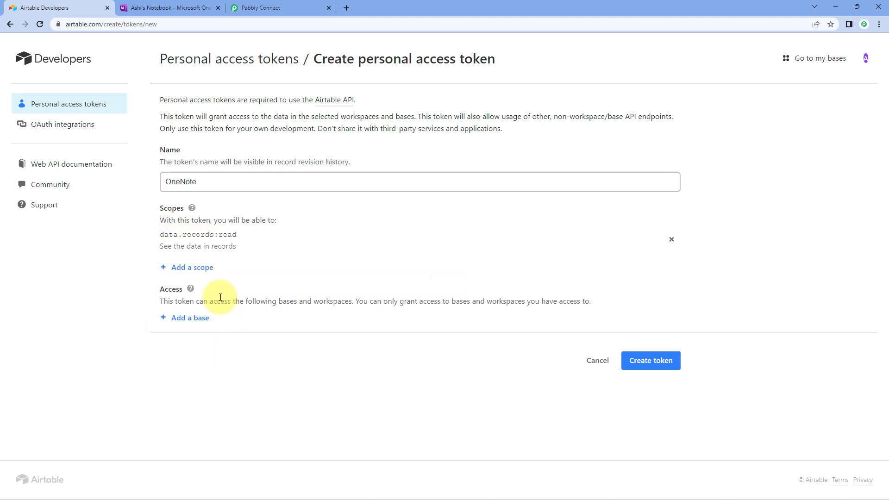
pyautogui.click(187, 269)
pyautogui.click(208, 333)
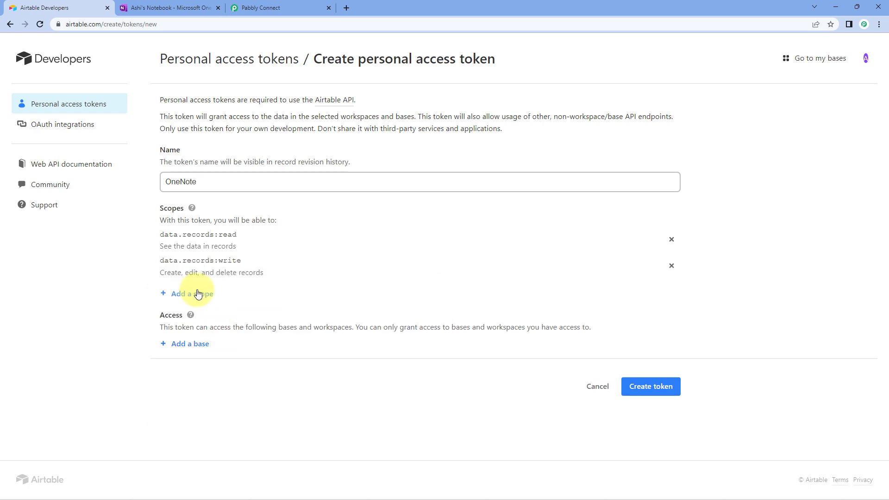
pyautogui.click(196, 293)
pyautogui.click(217, 354)
pyautogui.click(195, 319)
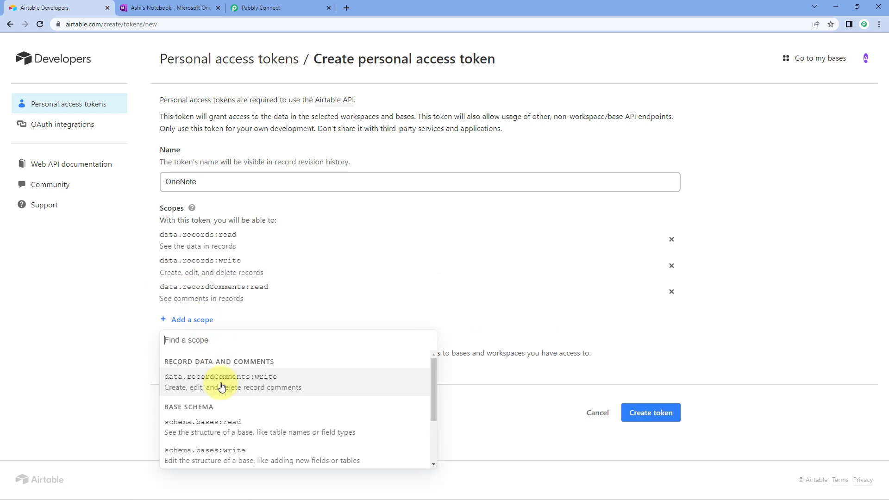
pyautogui.click(220, 383)
# Add the scopes schema.bases:read, schema.bases:write, webhook:manage and block:manage to the token
pyautogui.click(184, 346)
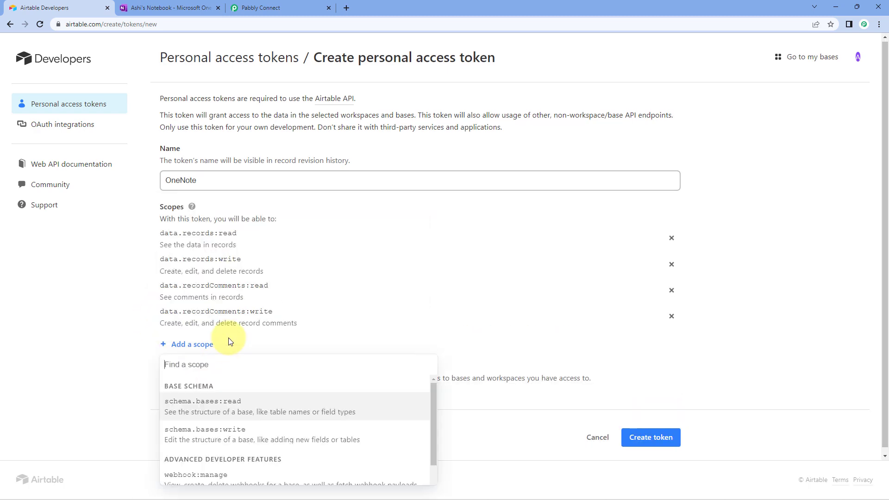
pyautogui.click(232, 416)
pyautogui.click(195, 366)
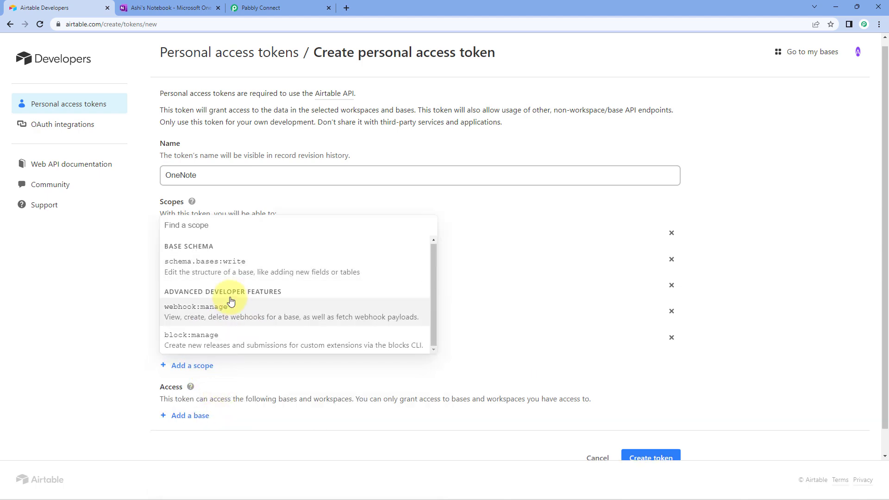
pyautogui.click(227, 277)
pyautogui.click(199, 393)
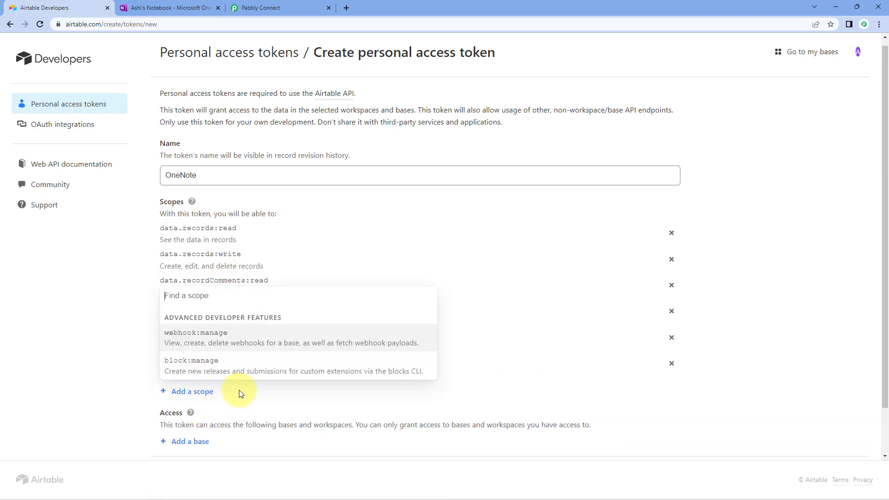
pyautogui.click(235, 338)
pyautogui.click(202, 426)
pyautogui.click(206, 471)
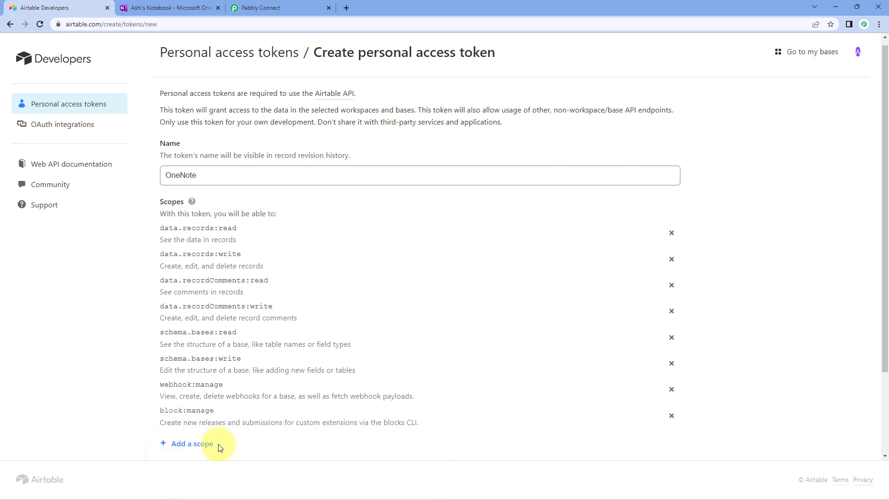
# Grant the OneNote token access to all current and future bases in all workspaces, and create the token
pyautogui.click(251, 4)
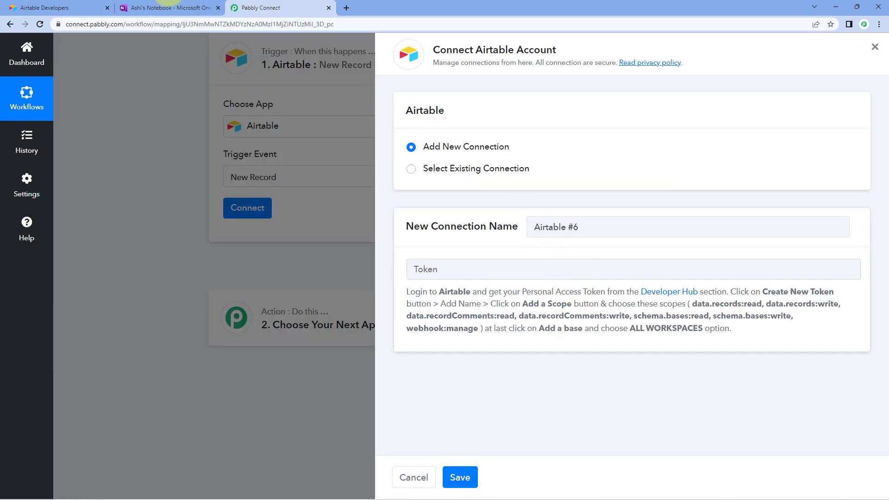
pyautogui.click(65, 4)
pyautogui.scroll(-2, 259, 252)
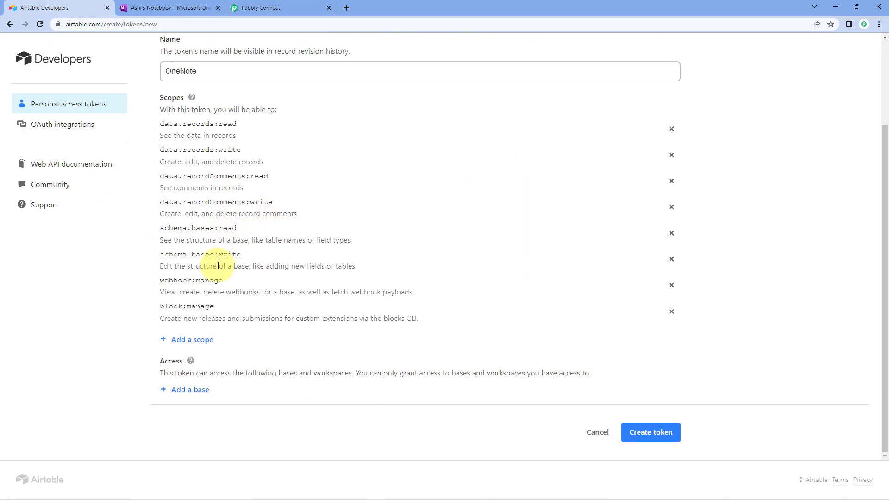
pyautogui.click(193, 393)
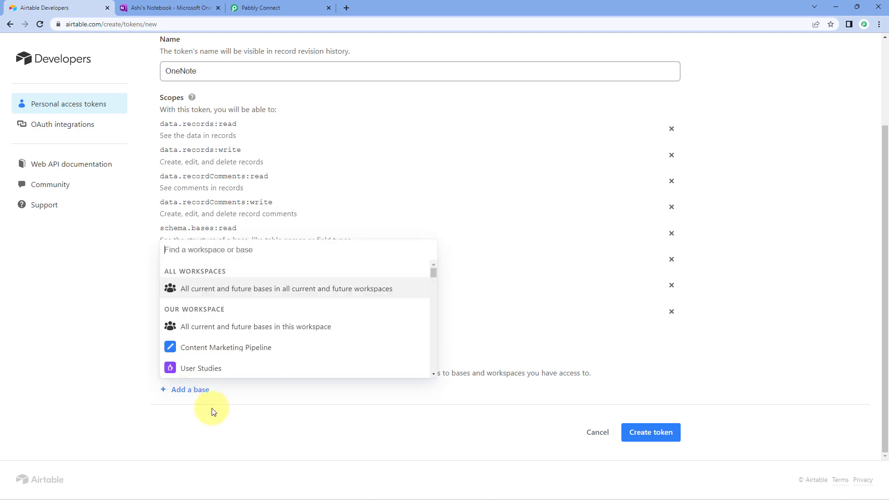
pyautogui.click(216, 290)
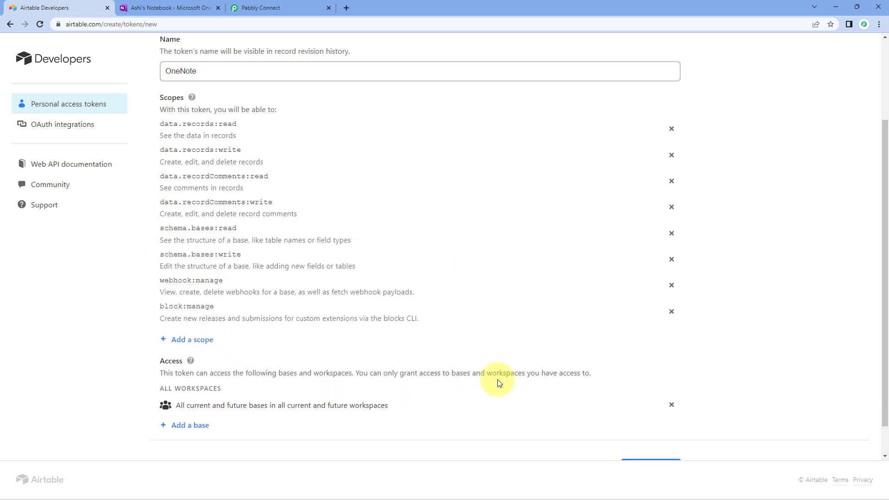
pyautogui.scroll(-1, 497, 379)
pyautogui.click(657, 435)
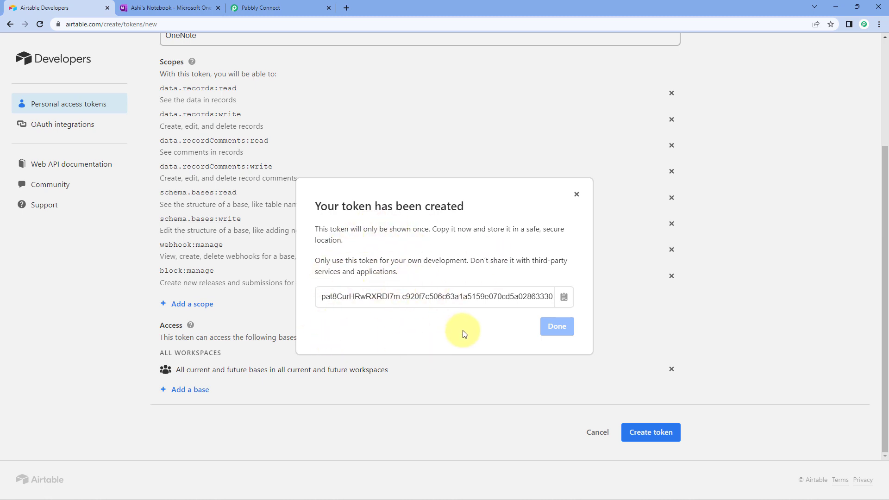
# Copy the new Airtable token, switch to Pabbly Connect, paste it into the connection's Token field and save the connection
pyautogui.click(562, 299)
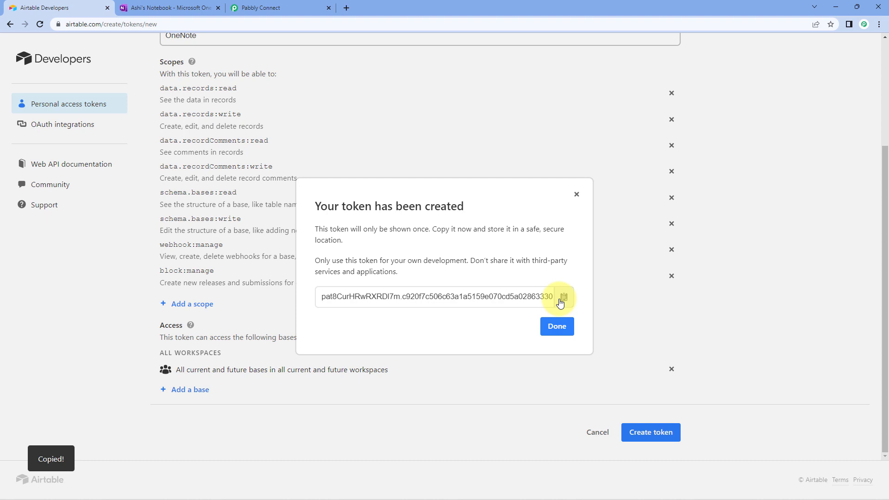
pyautogui.click(271, 8)
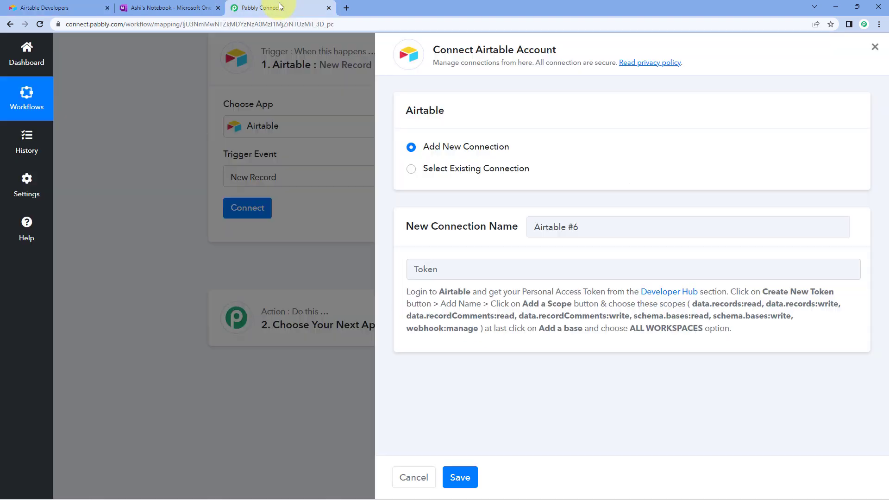
pyautogui.click(440, 268)
pyautogui.rightClick(440, 269)
pyautogui.click(478, 343)
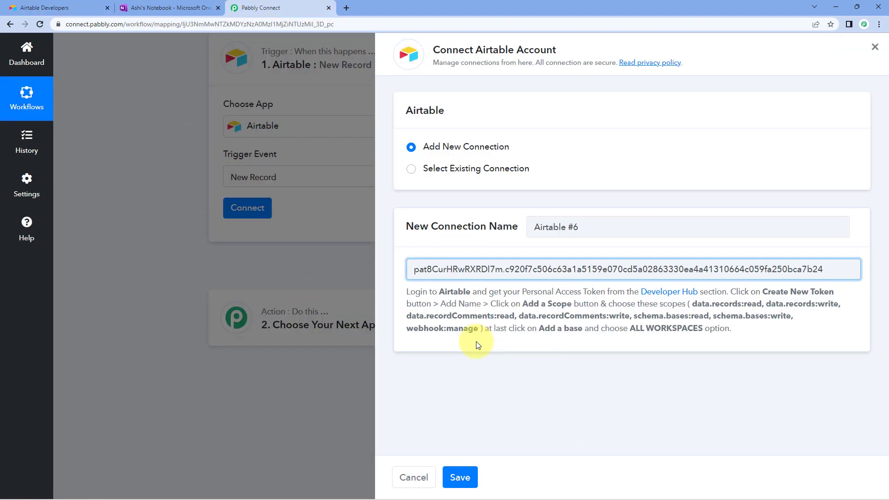
pyautogui.click(460, 477)
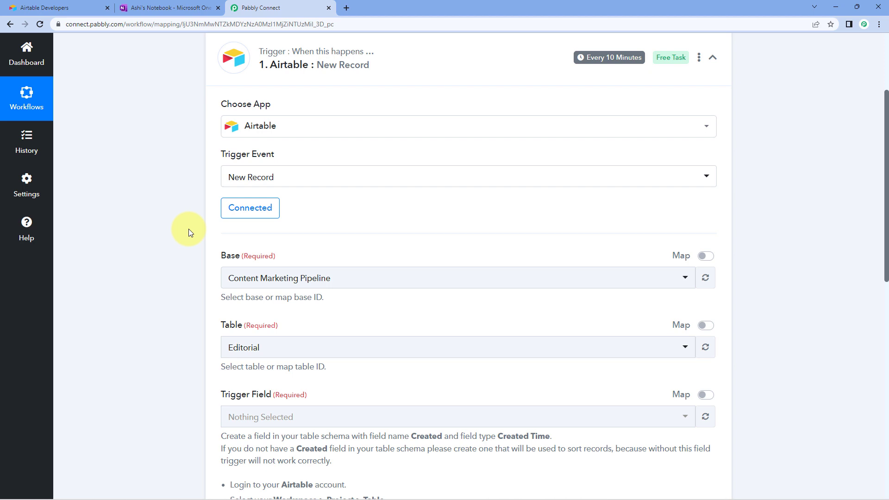
# Browse the bases available for the Airtable trigger, and close the created-token dialog in Airtable
pyautogui.scroll(-2, 188, 228)
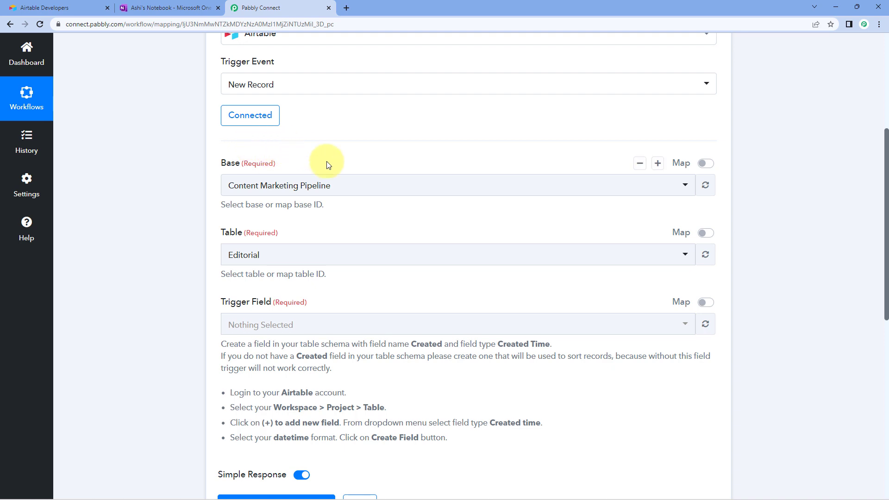
pyautogui.click(301, 185)
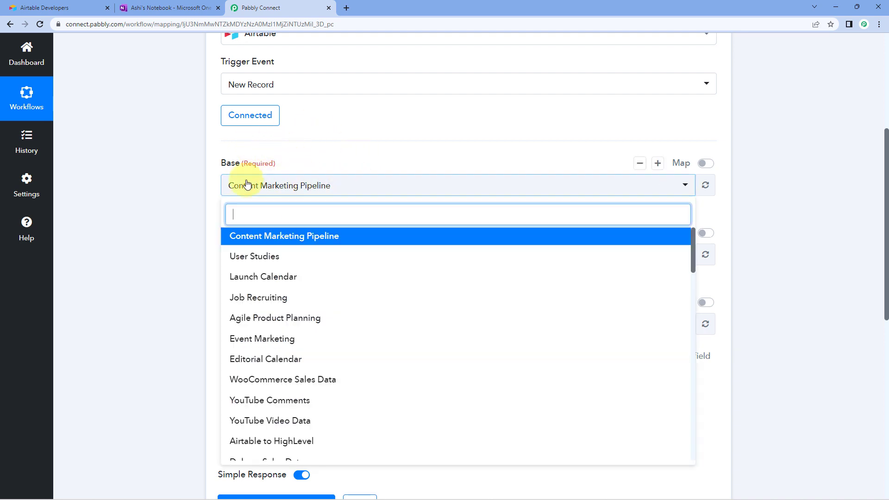
pyautogui.scroll(-1, 187, 216)
pyautogui.scroll(-1, 187, 215)
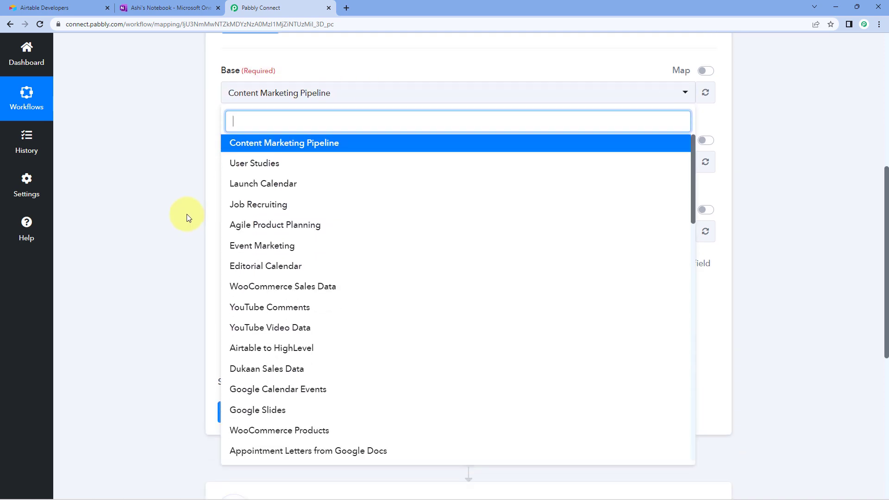
pyautogui.hotkey('ctrl', '1')
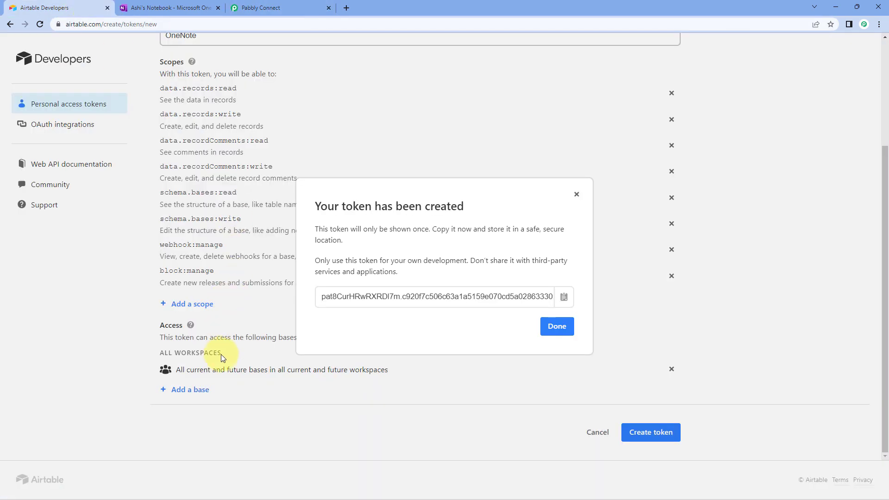
pyautogui.click(555, 327)
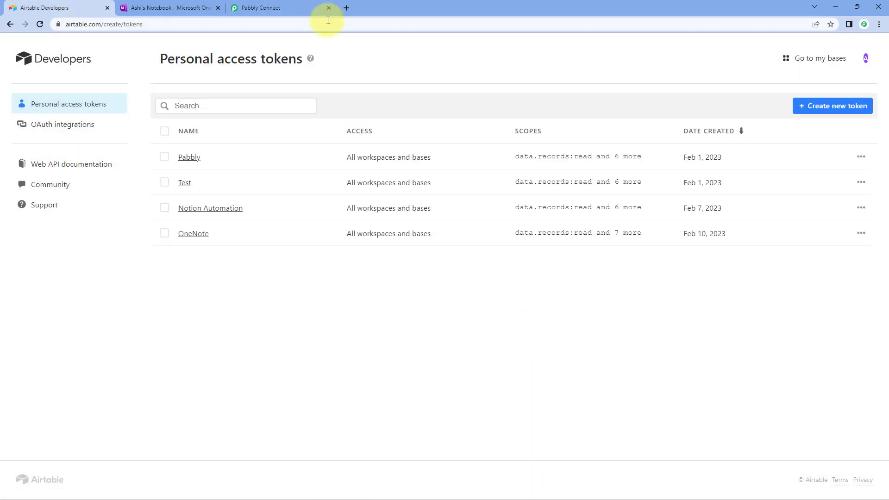
pyautogui.click(240, 7)
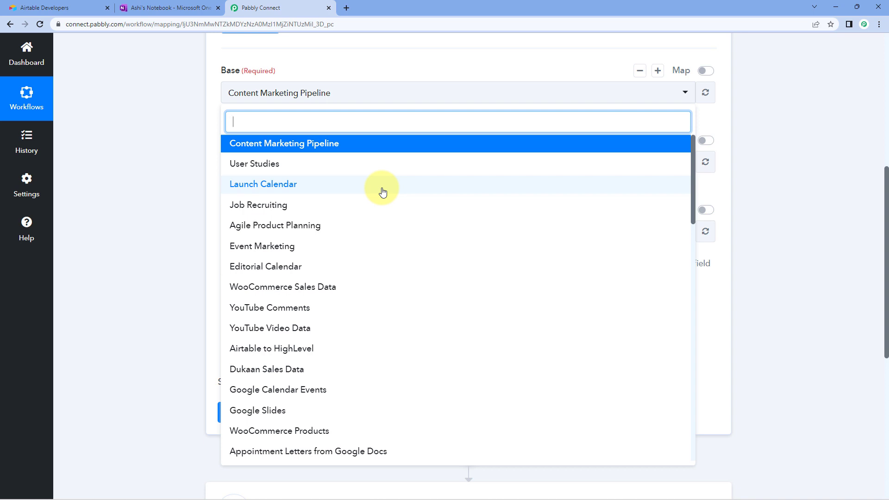
pyautogui.scroll(-5, 382, 191)
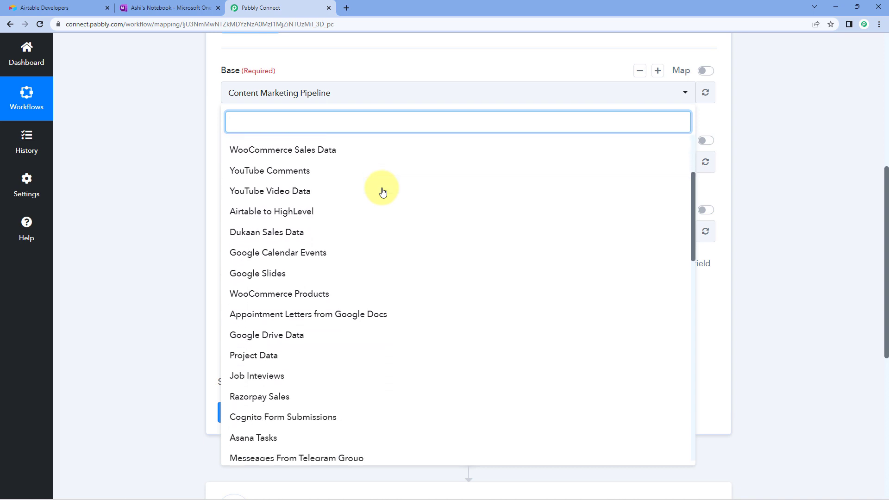
pyautogui.scroll(5, 381, 188)
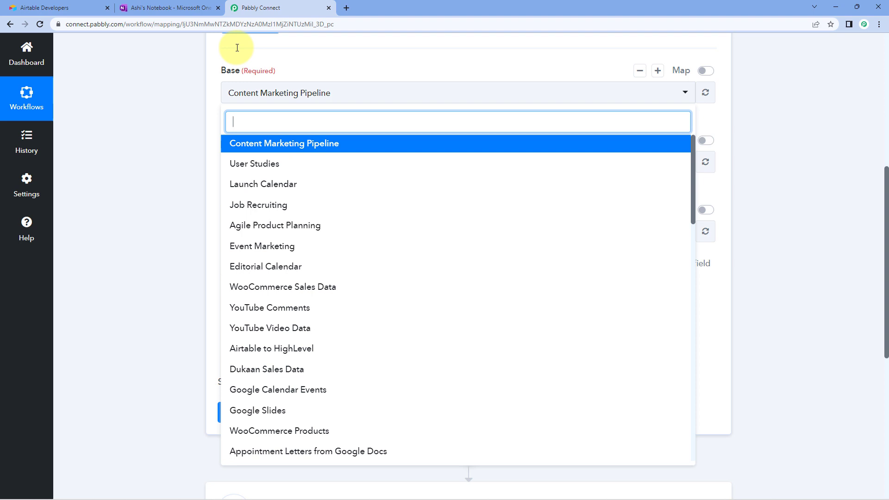
# Return to the Notes table in Airtable to check its base name, and set the Pabbly Connect trigger's base to Project Data
pyautogui.click(85, 6)
pyautogui.click(12, 23)
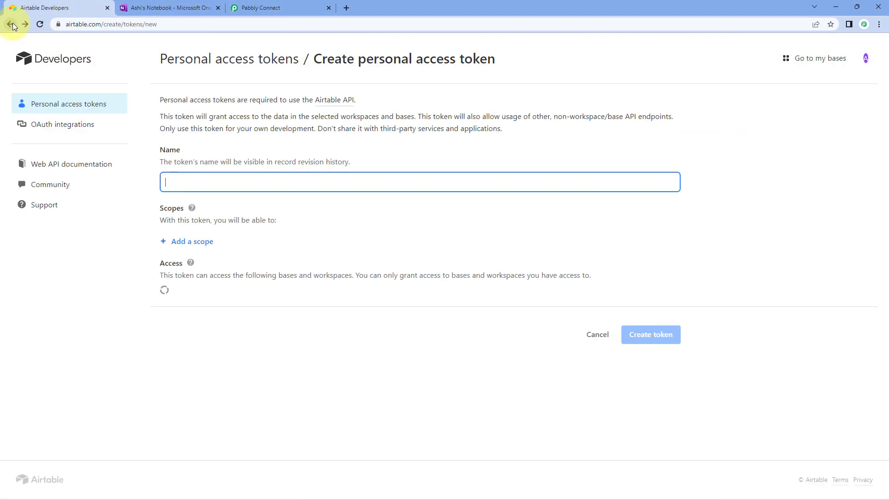
pyautogui.click(10, 24)
pyautogui.click(10, 25)
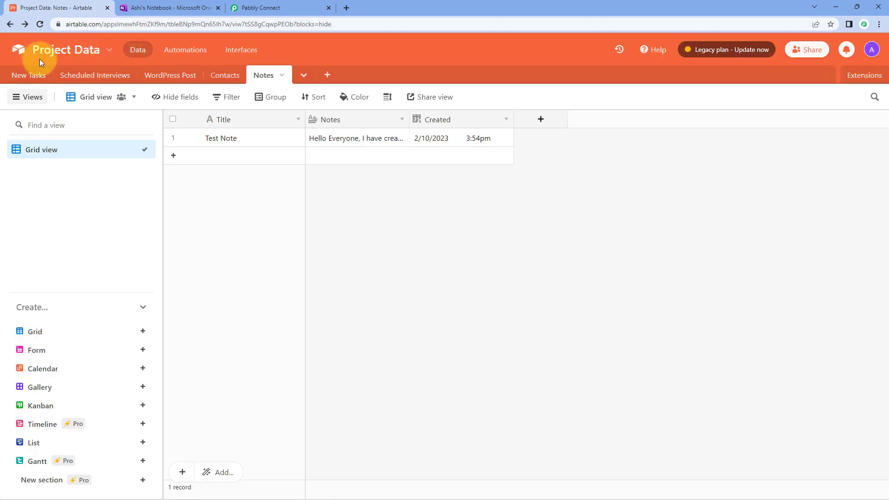
pyautogui.click(303, 7)
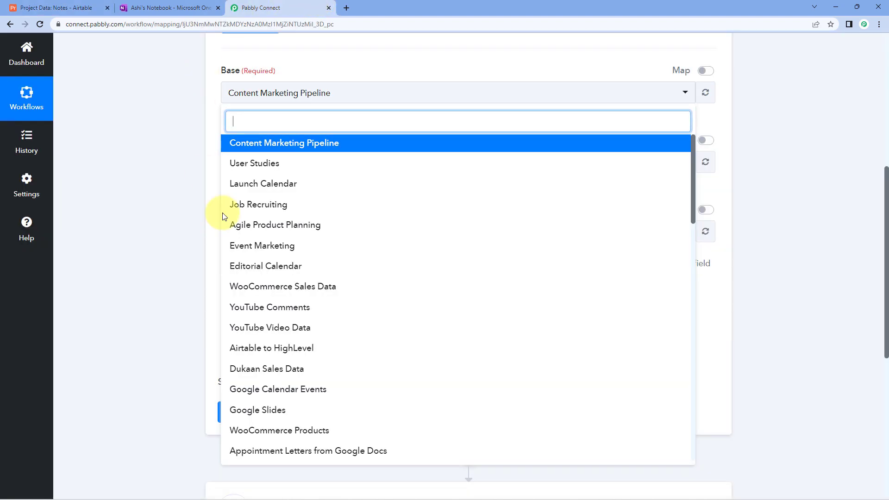
pyautogui.write('Pro')
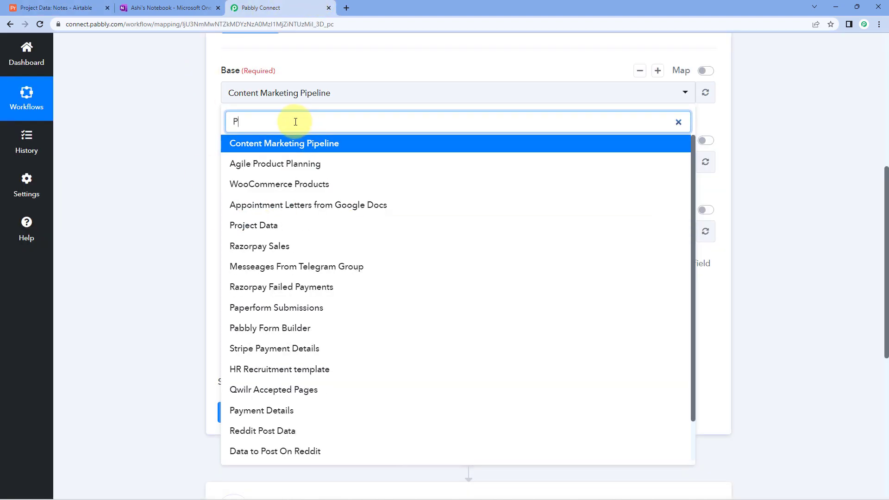
pyautogui.click(266, 184)
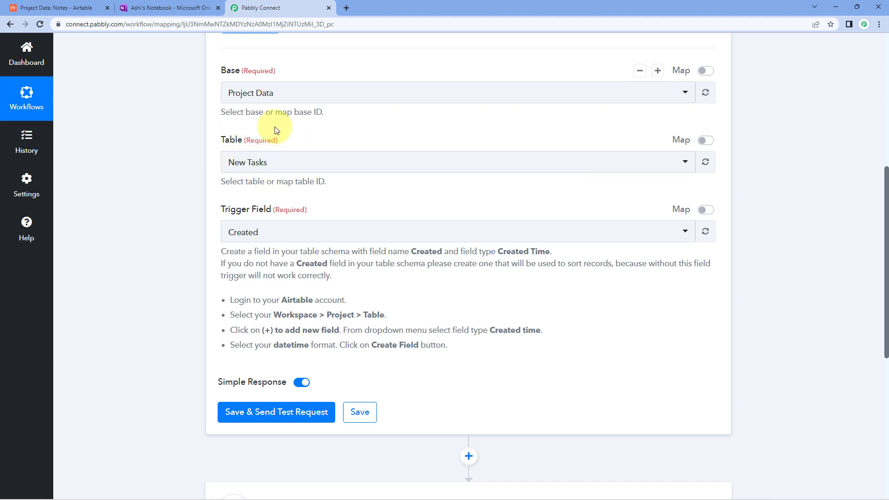
# Set the trigger's table to Notes, checking the table name against the Project Data base in Airtable
pyautogui.click(341, 165)
pyautogui.click(72, 9)
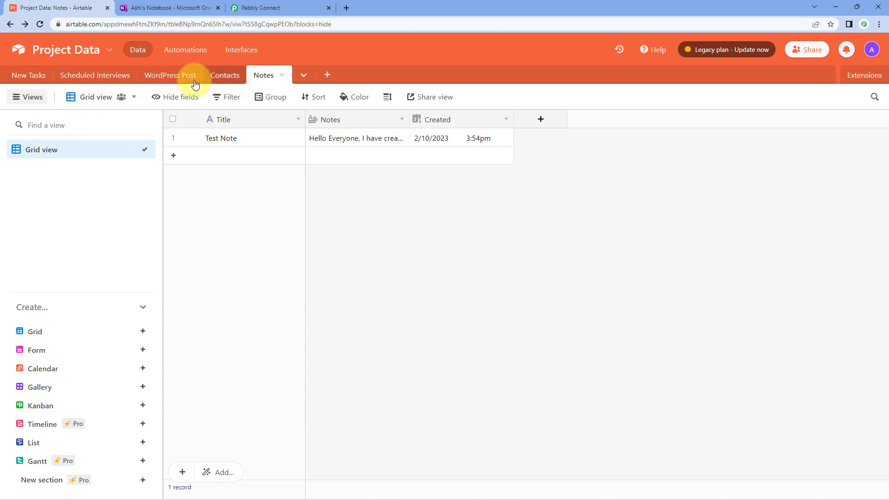
pyautogui.click(313, 8)
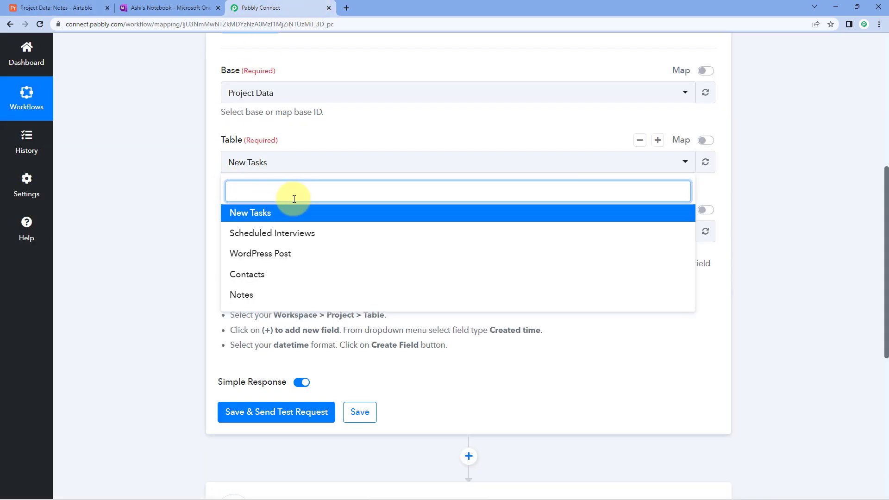
pyautogui.click(59, 6)
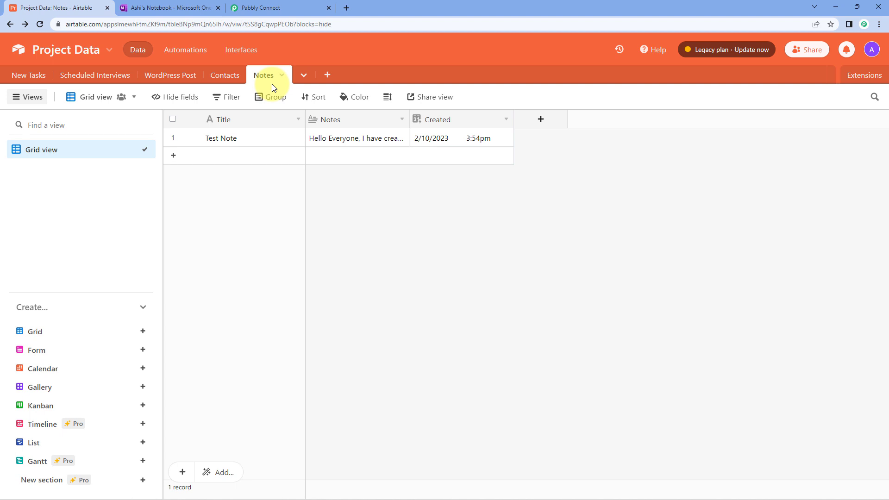
pyautogui.click(300, 7)
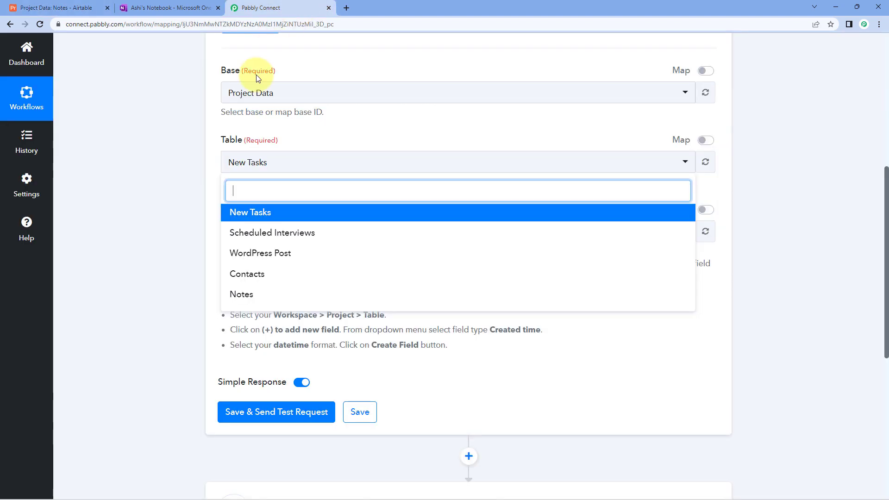
pyautogui.click(262, 295)
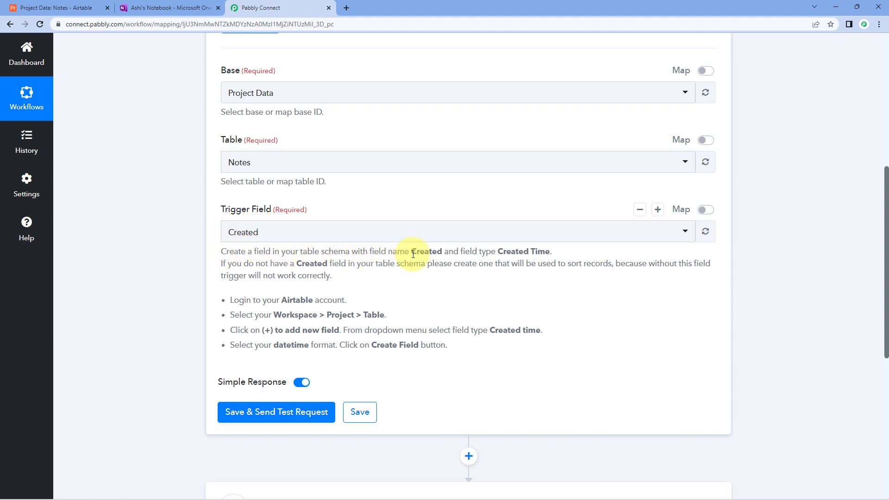
# Examine the Trigger Field instructions on the Created name and Created Time type, and compare them with the Created field in Airtable's Notes table
pyautogui.moveTo(413, 253); pyautogui.dragTo(442, 252)
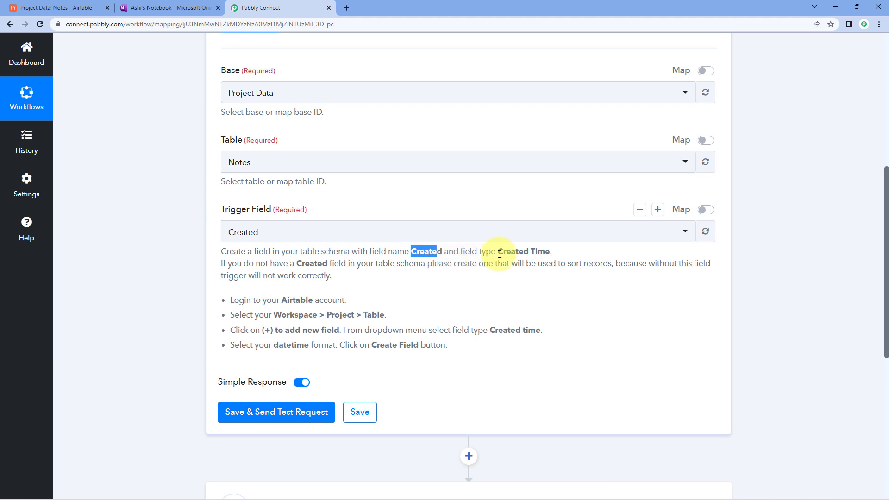
pyautogui.moveTo(498, 252); pyautogui.dragTo(544, 254)
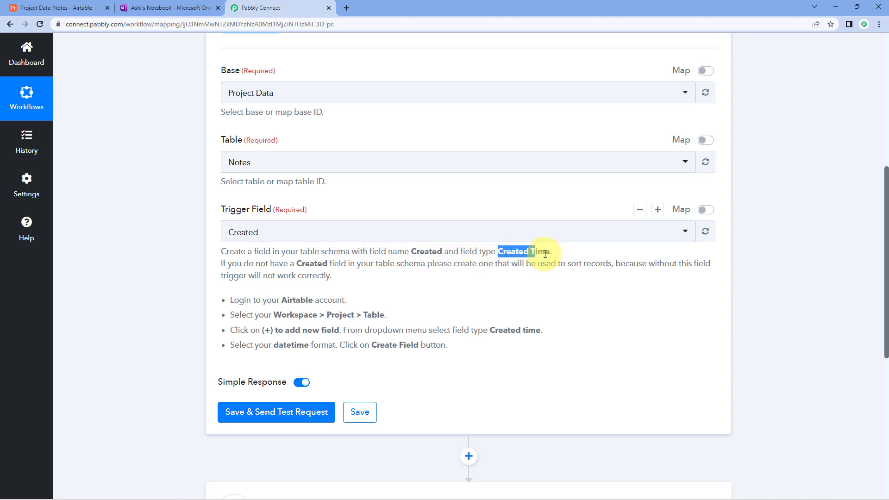
pyautogui.click(41, 5)
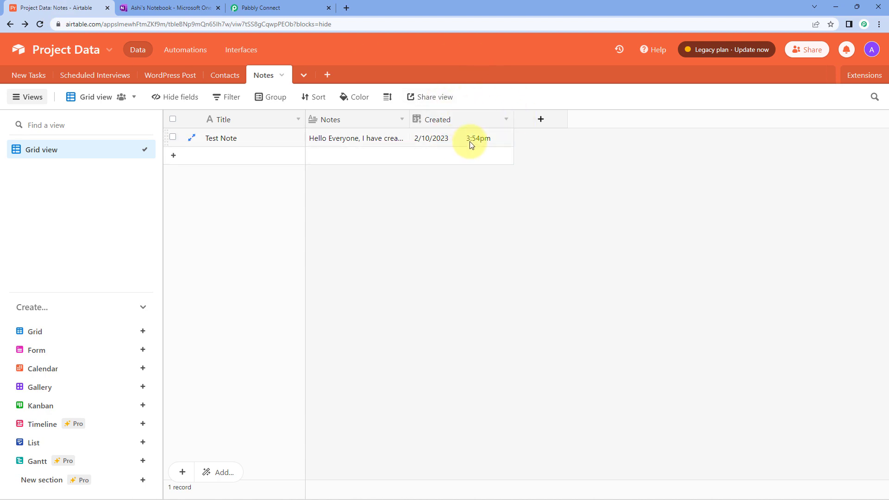
pyautogui.doubleClick(465, 120)
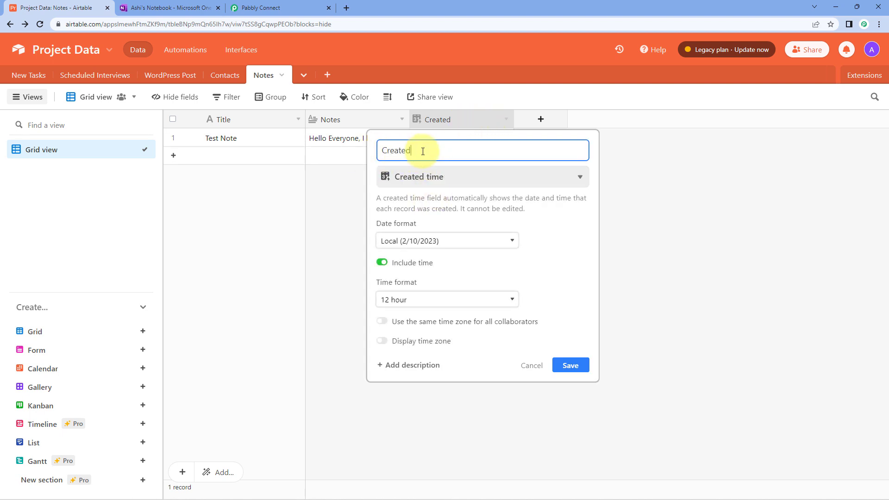
pyautogui.press('Return')
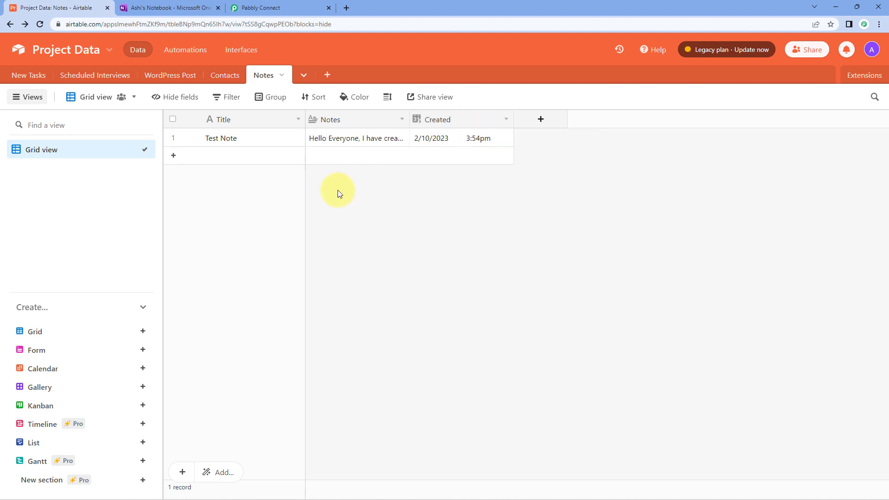
pyautogui.click(257, 4)
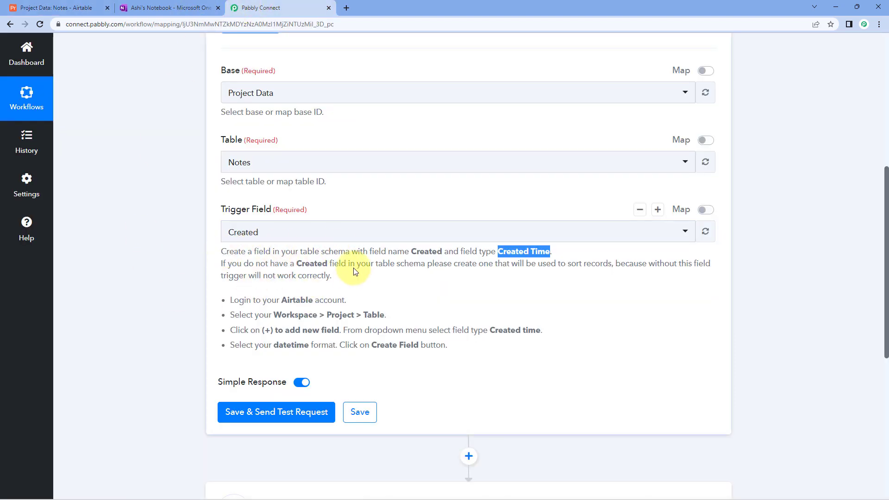
pyautogui.click(93, 8)
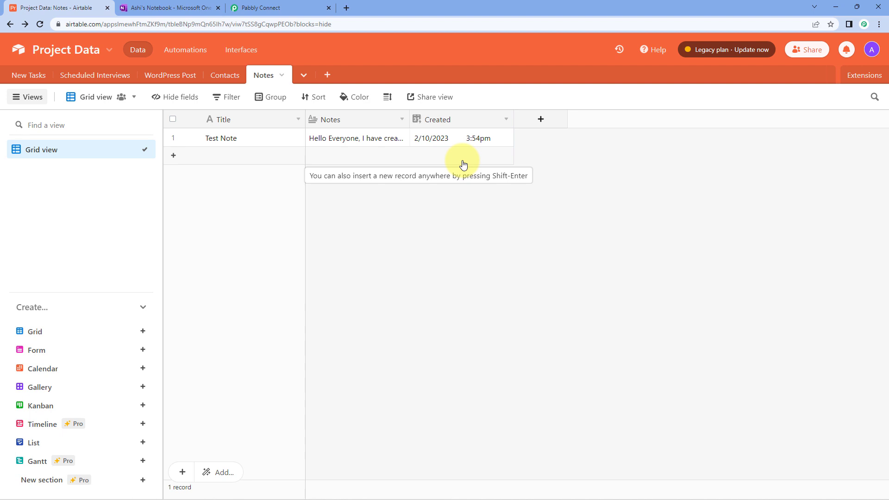
pyautogui.click(283, 7)
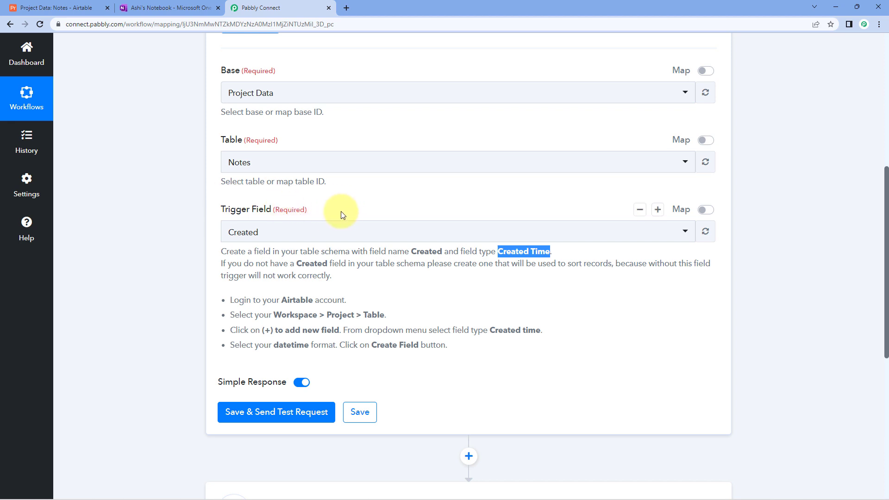
# Set the Airtable trigger field to Created, and save the trigger while sending a test request
pyautogui.click(259, 234)
pyautogui.click(256, 285)
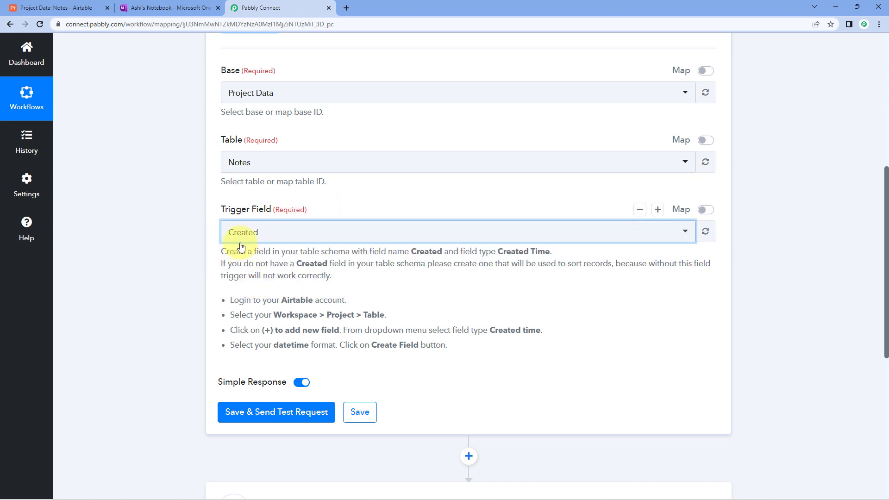
pyautogui.scroll(-2, 241, 232)
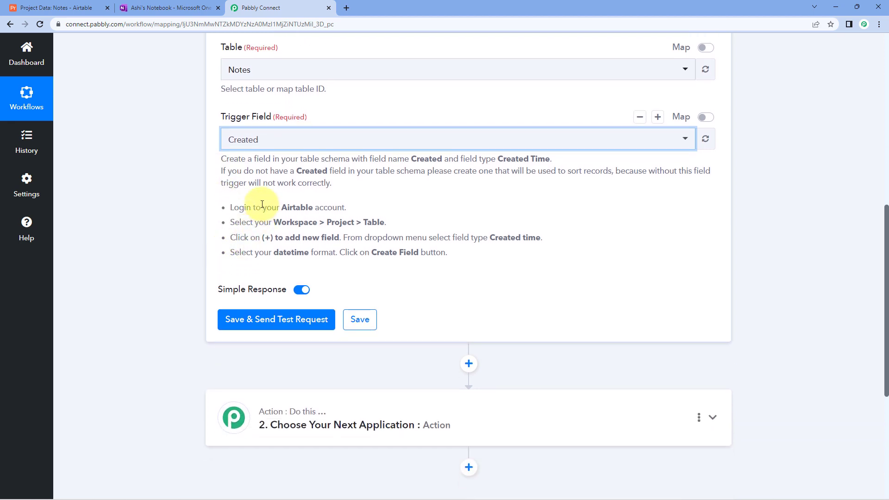
pyautogui.click(267, 318)
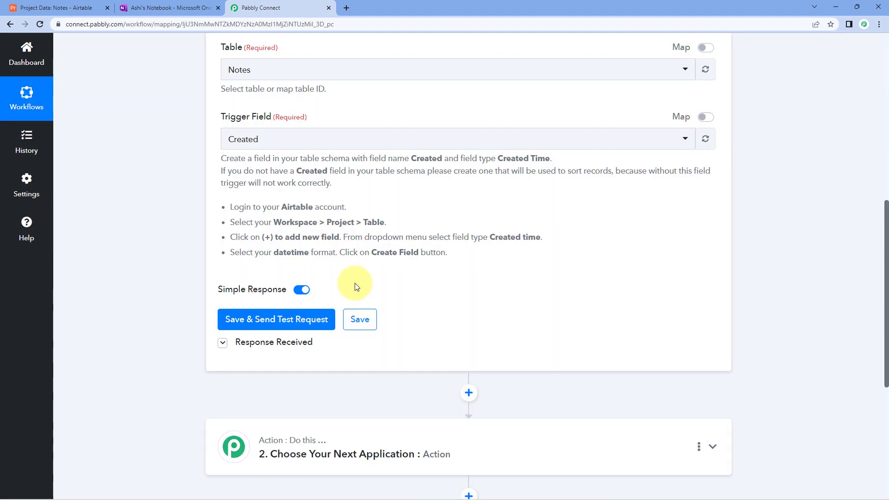
# Examine the trigger's received response and compare its Fields Title value with the record in Airtable's Notes table
pyautogui.scroll(-2, 382, 280)
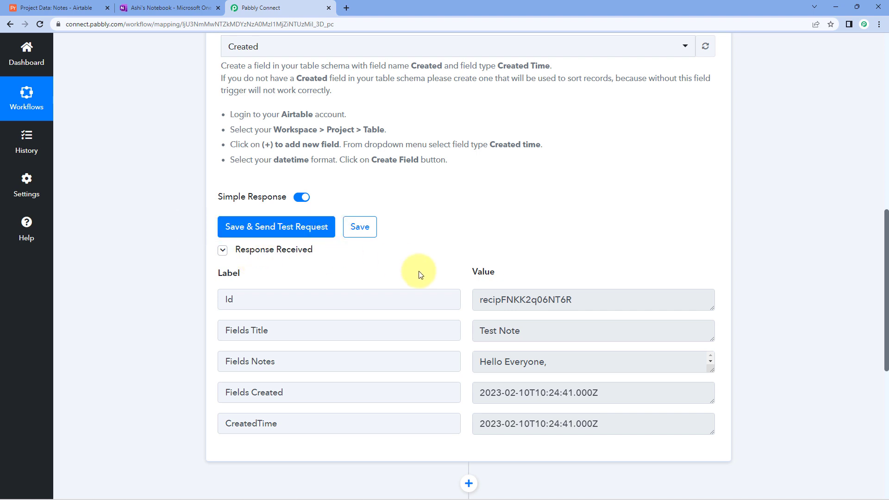
pyautogui.click(53, 8)
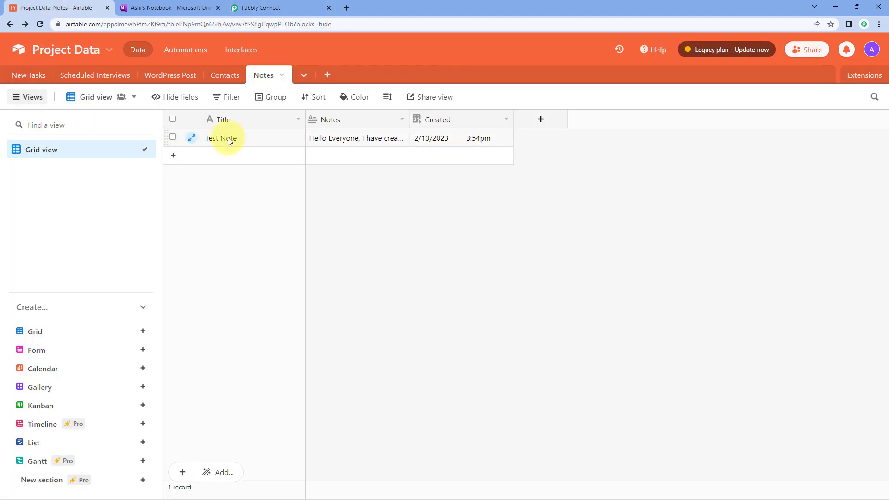
pyautogui.click(267, 5)
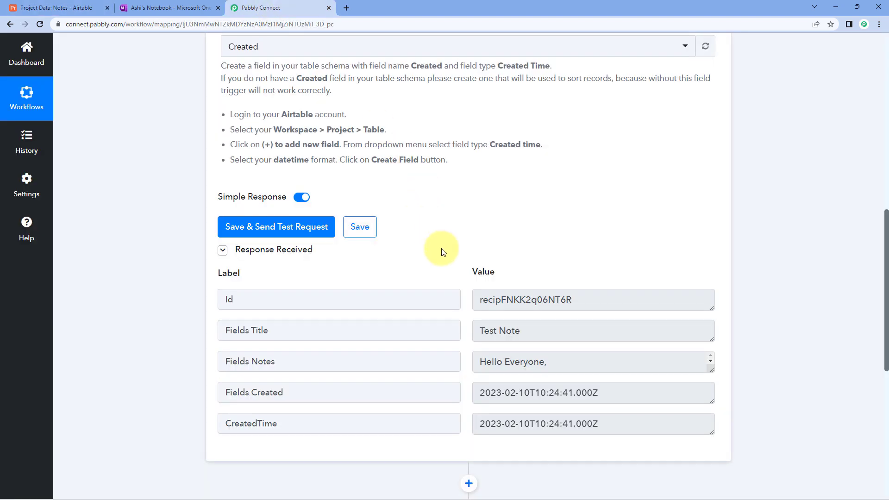
pyautogui.scroll(-1, 380, 275)
pyautogui.click(468, 279)
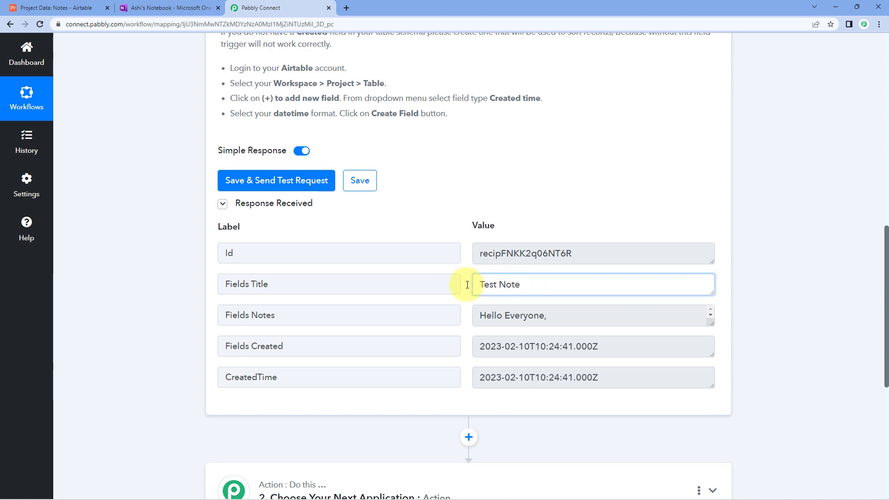
pyautogui.hotkey('ctrl', 'a')
pyautogui.click(55, 8)
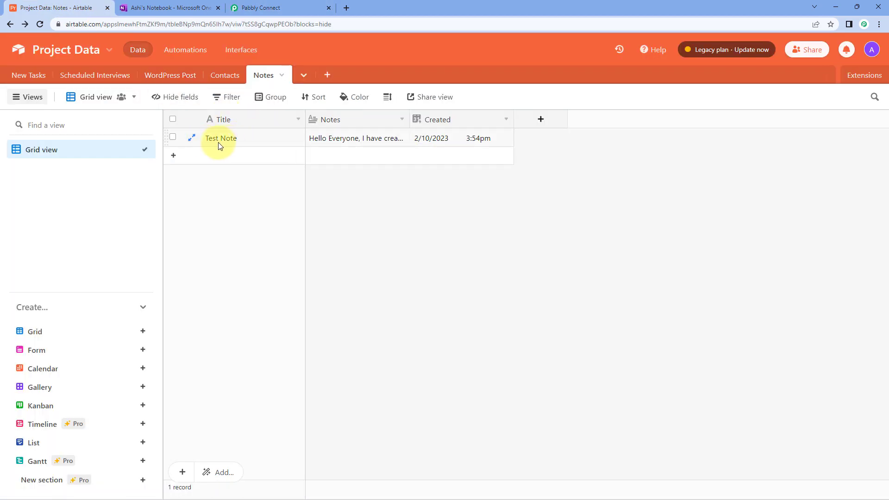
pyautogui.click(260, 7)
# Enlarge the Fields Notes value to read the whole note, and check the Fields Created value against the Airtable record
pyautogui.click(569, 319)
pyautogui.scroll(-2, 672, 319)
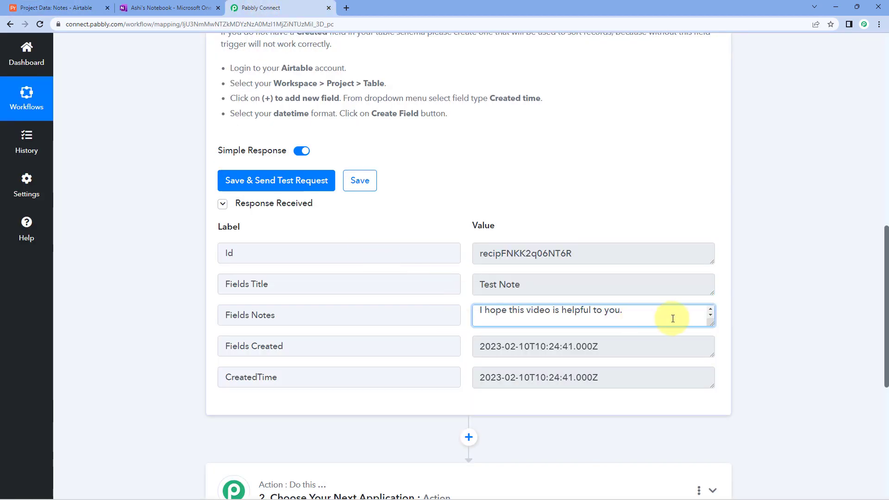
pyautogui.moveTo(712, 323); pyautogui.dragTo(720, 460)
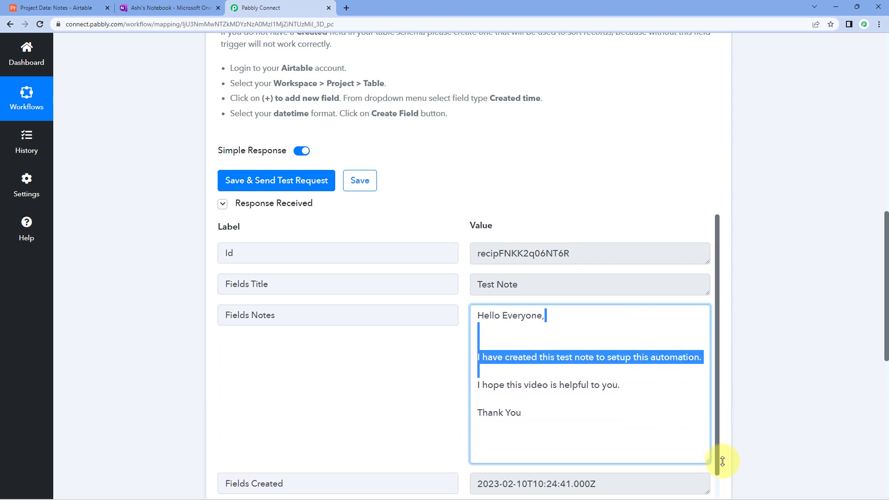
pyautogui.click(532, 333)
pyautogui.scroll(-4, 406, 313)
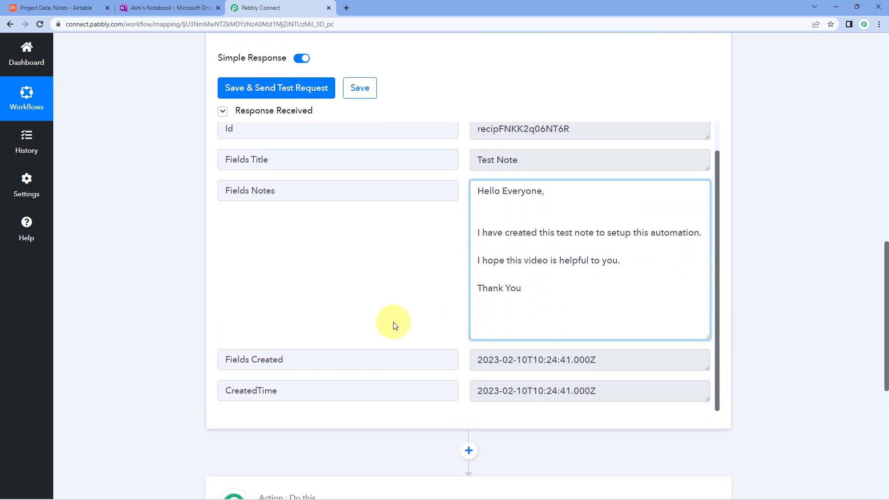
pyautogui.moveTo(602, 315); pyautogui.dragTo(453, 312)
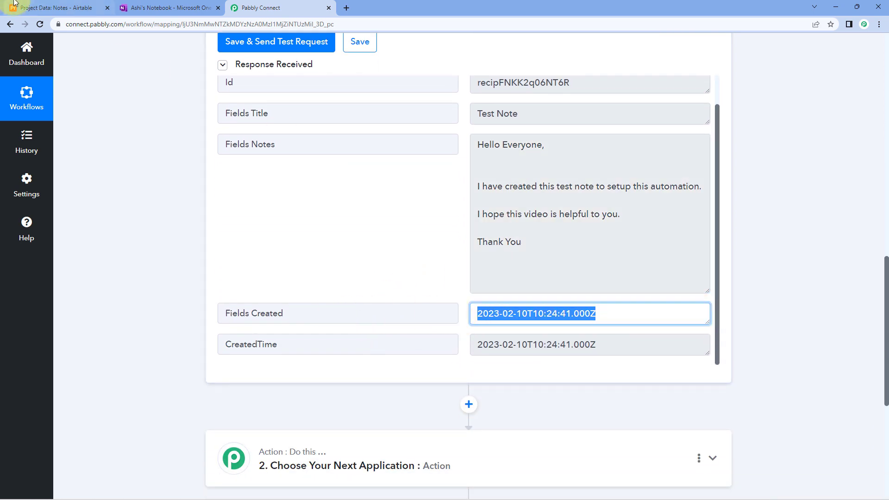
pyautogui.click(50, 8)
pyautogui.click(284, 7)
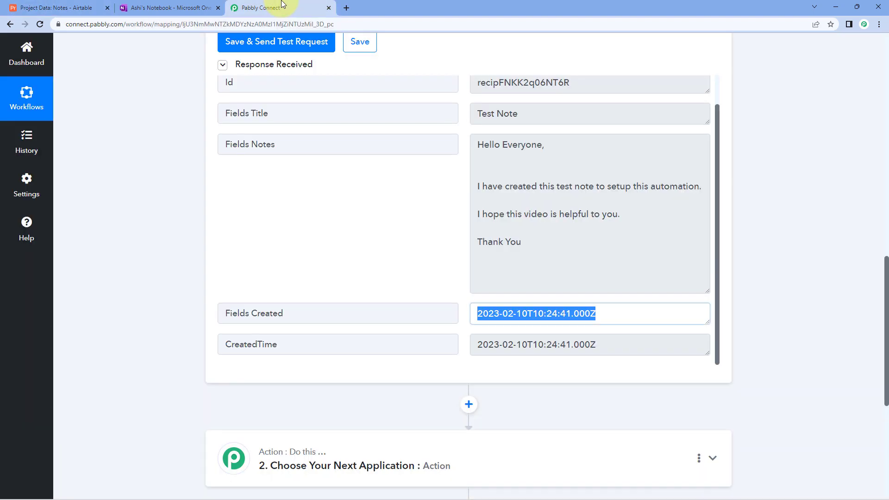
pyautogui.click(568, 317)
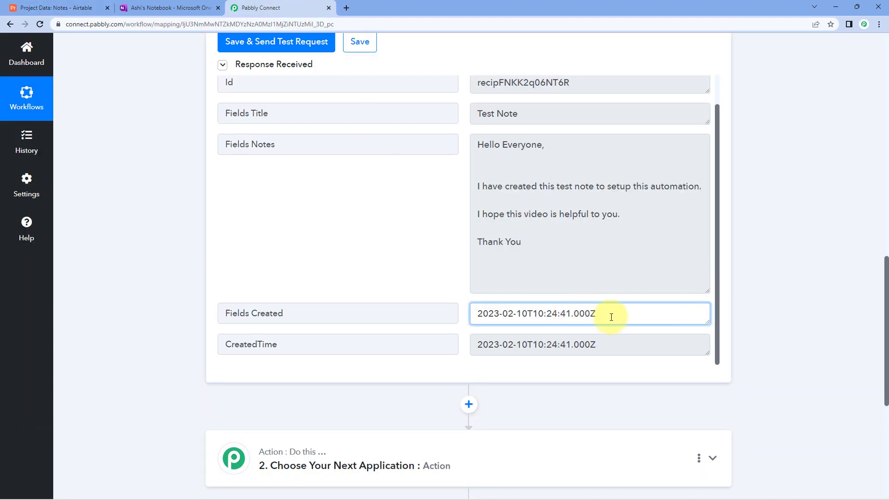
# Examine the Fields Notes text and the Fields Created value in the trigger's received response
pyautogui.scroll(1, 474, 258)
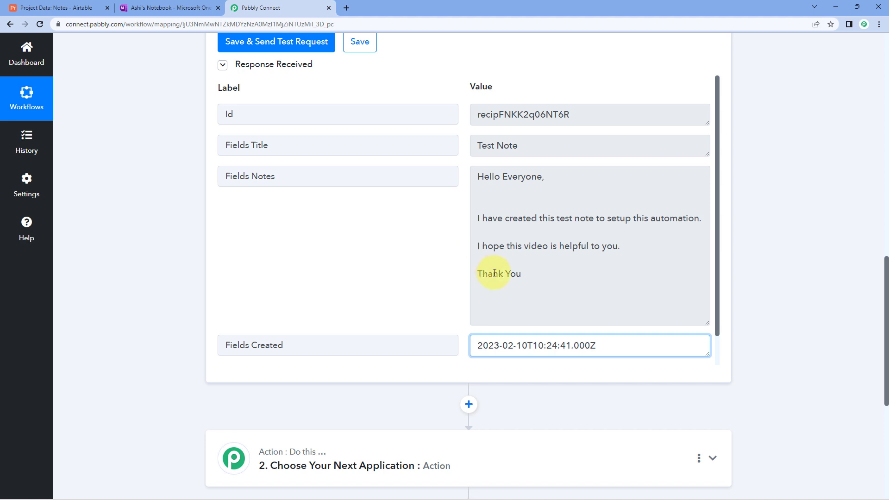
pyautogui.moveTo(531, 273); pyautogui.dragTo(463, 184)
pyautogui.scroll(-1, 453, 277)
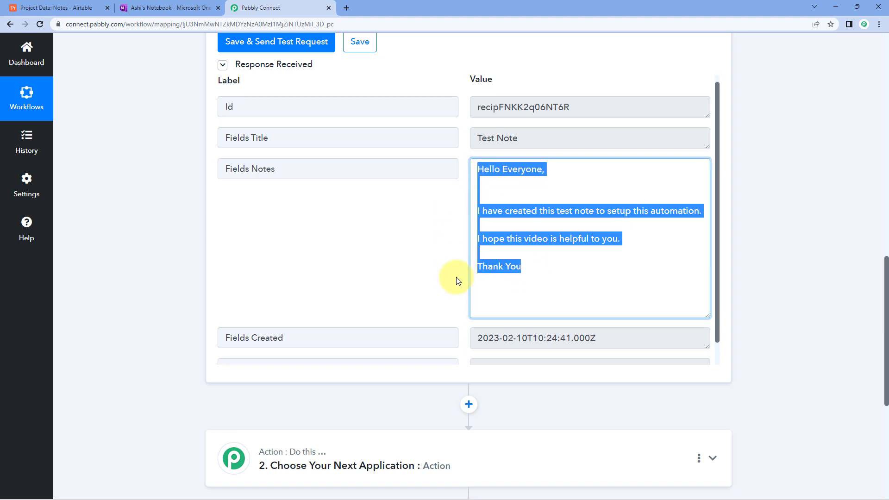
pyautogui.moveTo(602, 314); pyautogui.dragTo(479, 313)
pyautogui.click(449, 268)
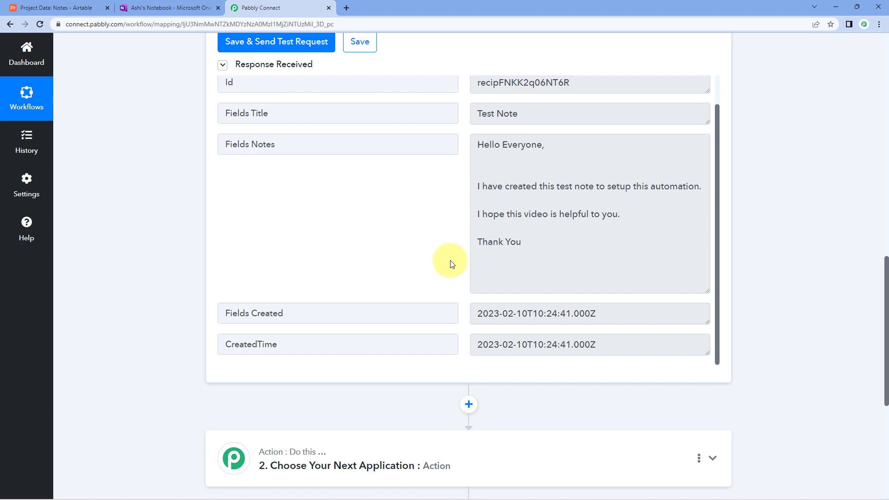
pyautogui.moveTo(537, 251)
pyautogui.mouseDown()
pyautogui.moveTo(510, 185)
pyautogui.moveTo(477, 143)
pyautogui.moveTo(537, 250)
pyautogui.mouseUp()
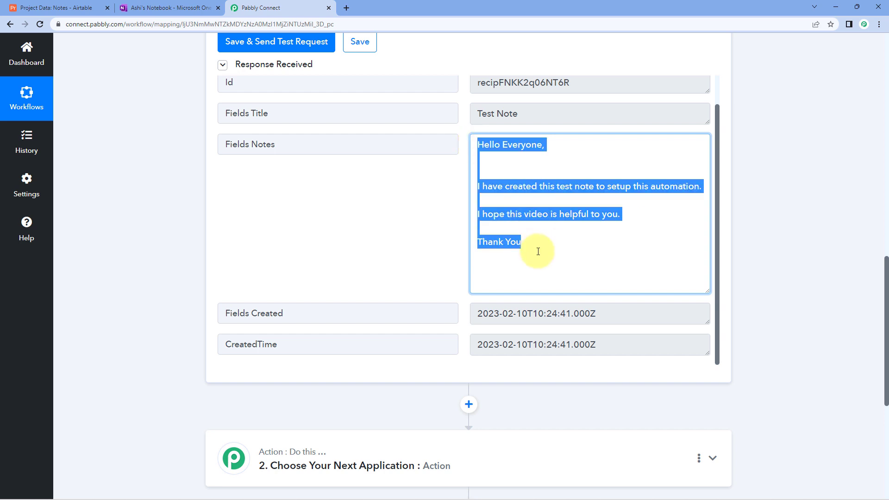
pyautogui.click(538, 252)
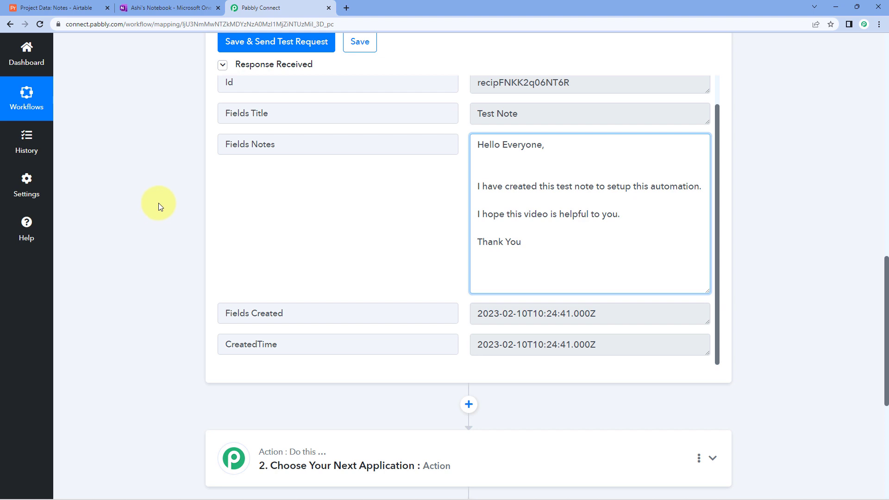
# Choose Text Formatter by Pabbly as the app for the workflow's second step
pyautogui.scroll(-6, 158, 204)
pyautogui.click(358, 173)
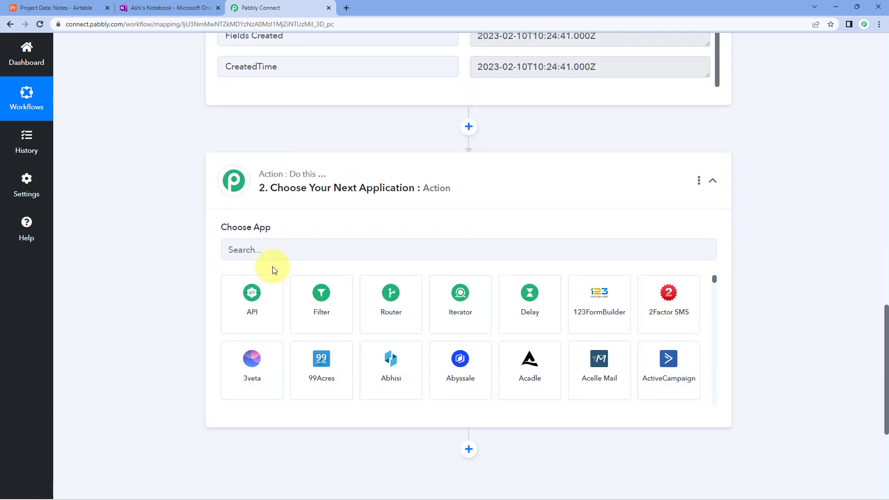
pyautogui.click(296, 248)
pyautogui.write('Text')
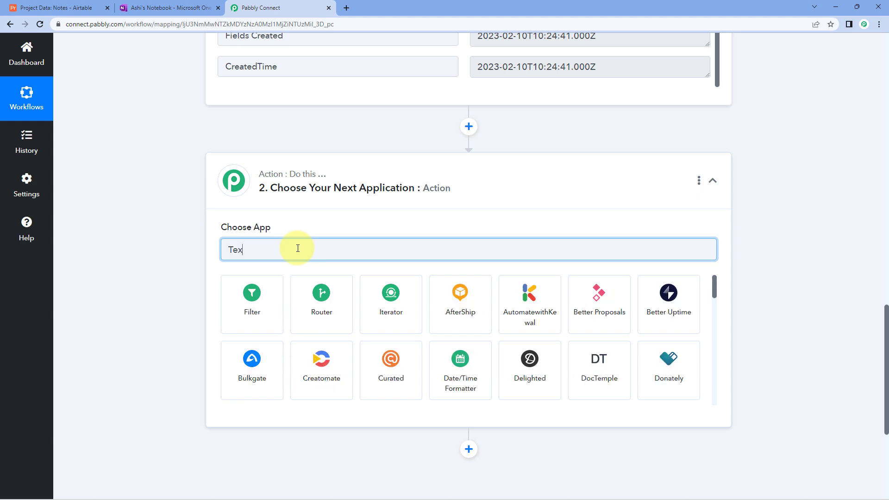
pyautogui.click(344, 296)
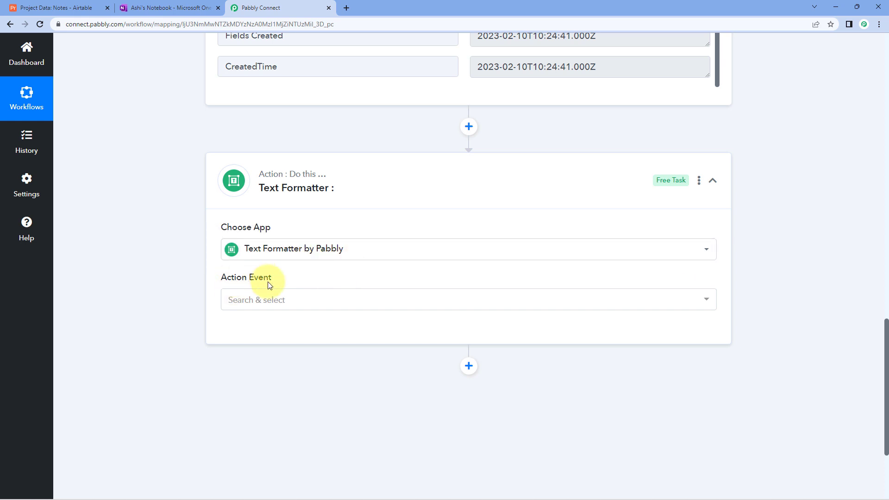
# Set the Text Formatter's action event to Text (Basic Formatting) and connect it
pyautogui.click(303, 301)
pyautogui.scroll(-3, 187, 281)
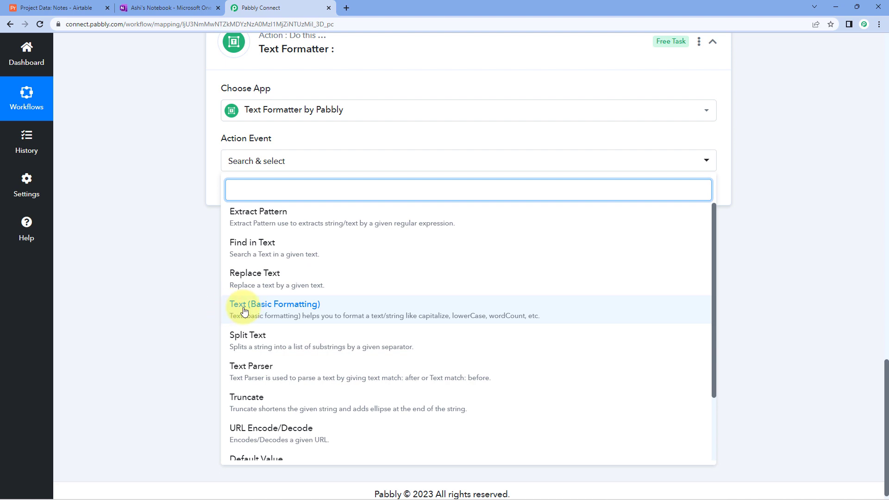
pyautogui.click(290, 310)
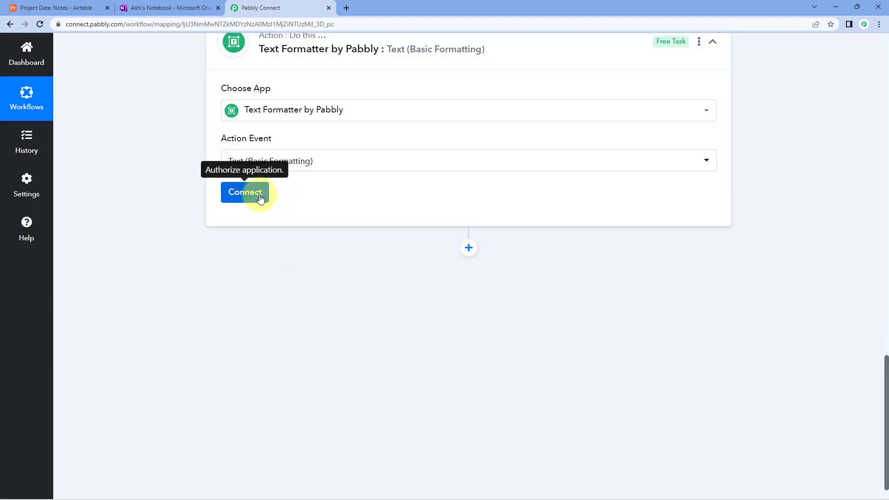
pyautogui.click(257, 194)
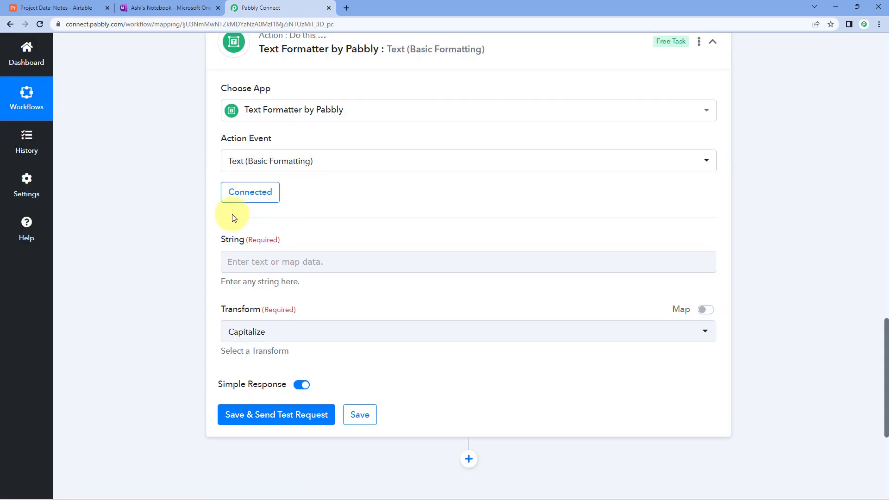
# Review the line layout of the Fields Notes text in the Airtable trigger's response
pyautogui.scroll(-1, 229, 217)
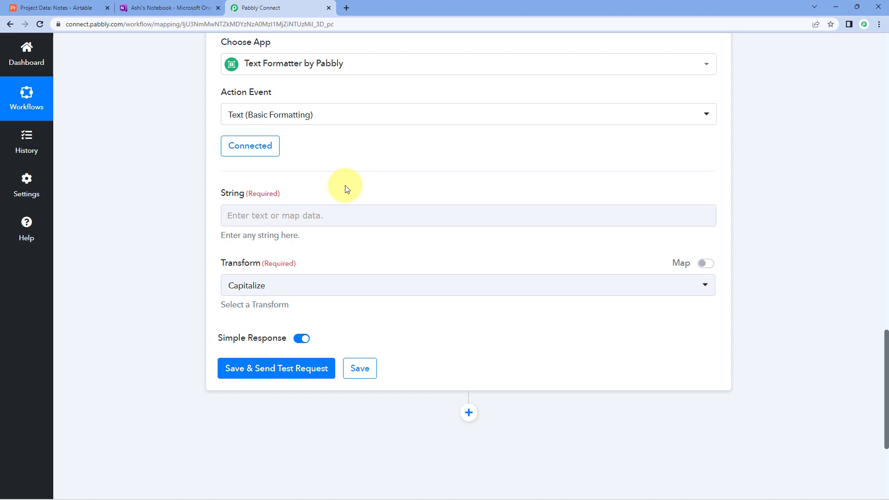
pyautogui.scroll(10, 347, 186)
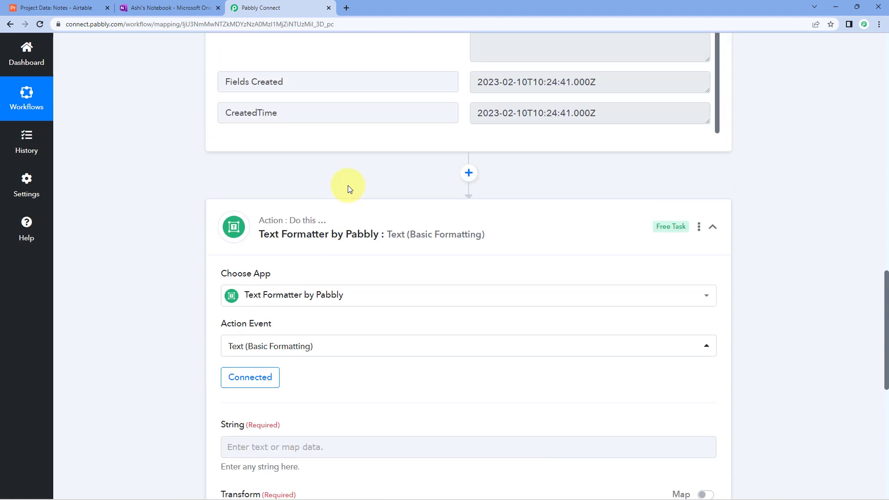
pyautogui.moveTo(511, 250); pyautogui.dragTo(466, 133)
pyautogui.click(445, 180)
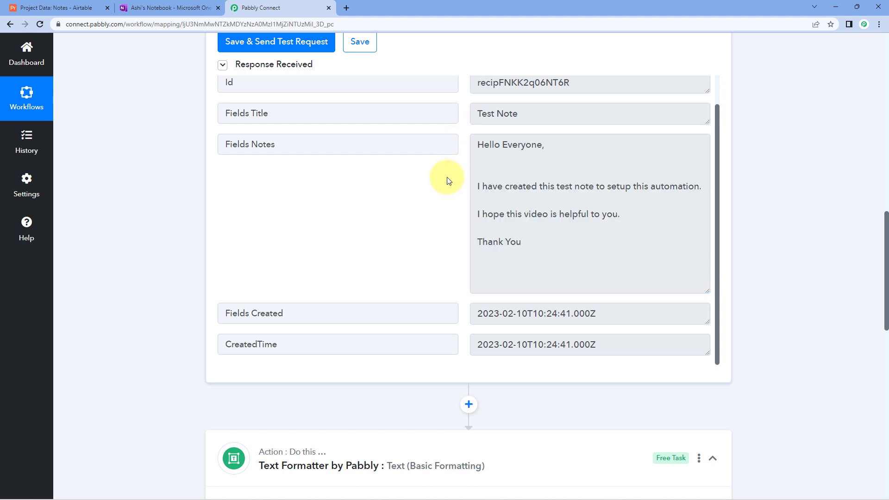
pyautogui.moveTo(512, 241); pyautogui.dragTo(463, 140)
pyautogui.click(440, 179)
# Map Fields Notes from the Airtable New Record step into the Text Formatter's String field
pyautogui.scroll(-12, 140, 308)
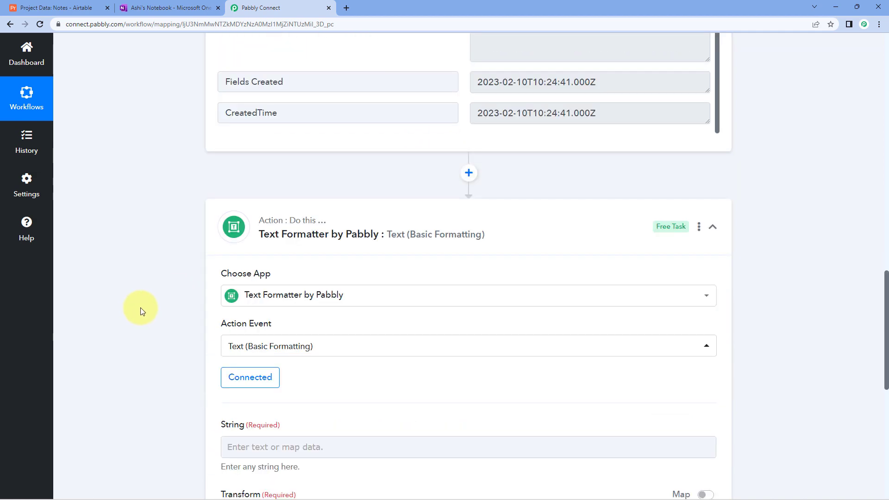
pyautogui.click(265, 122)
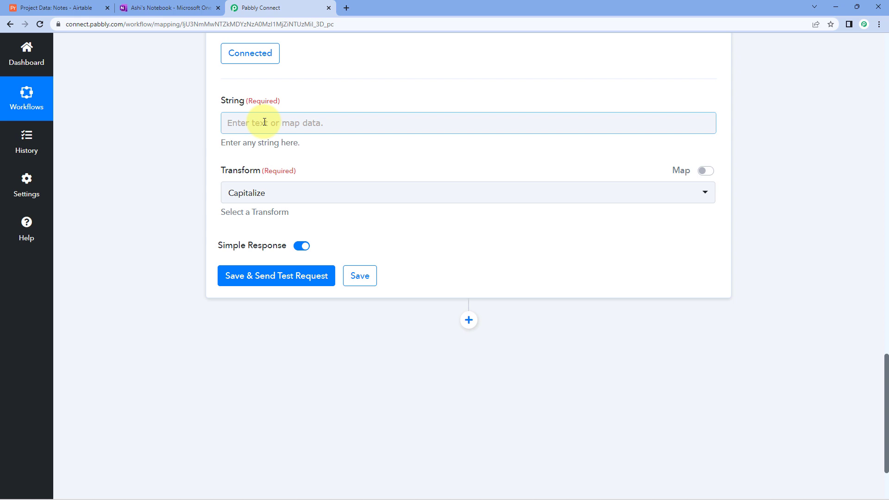
pyautogui.click(264, 122)
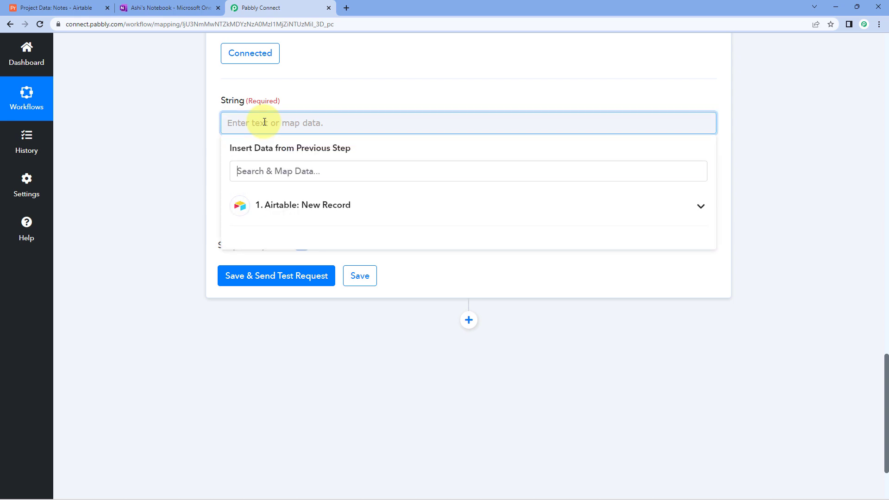
pyautogui.click(363, 212)
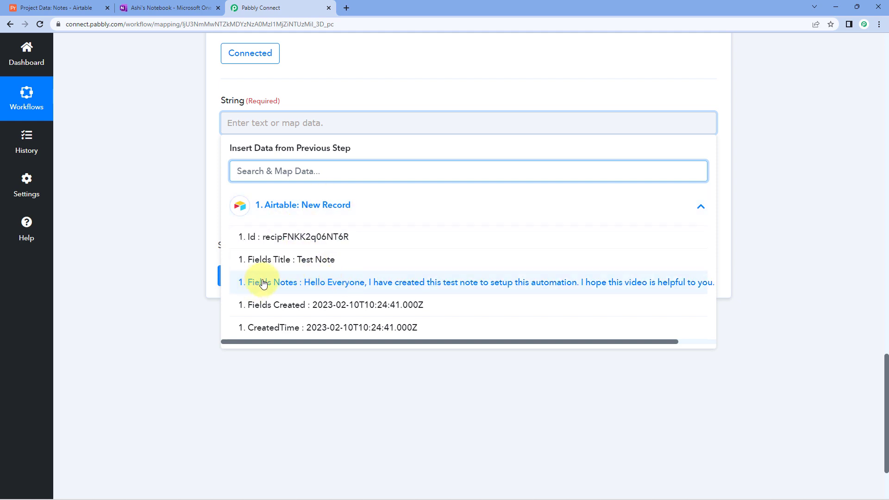
pyautogui.click(289, 283)
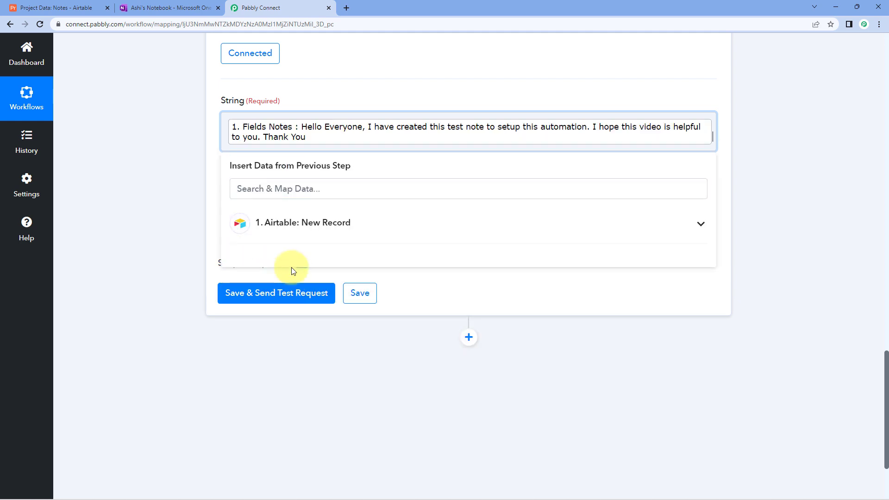
pyautogui.click(176, 194)
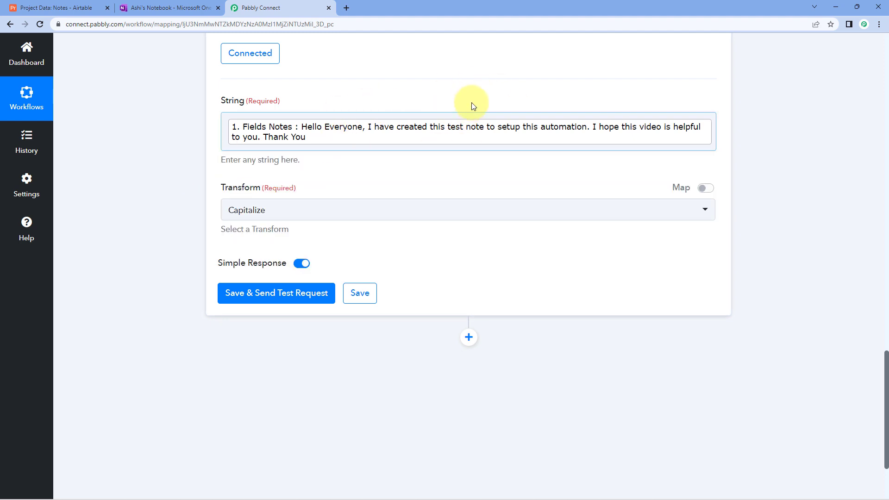
pyautogui.click(357, 126)
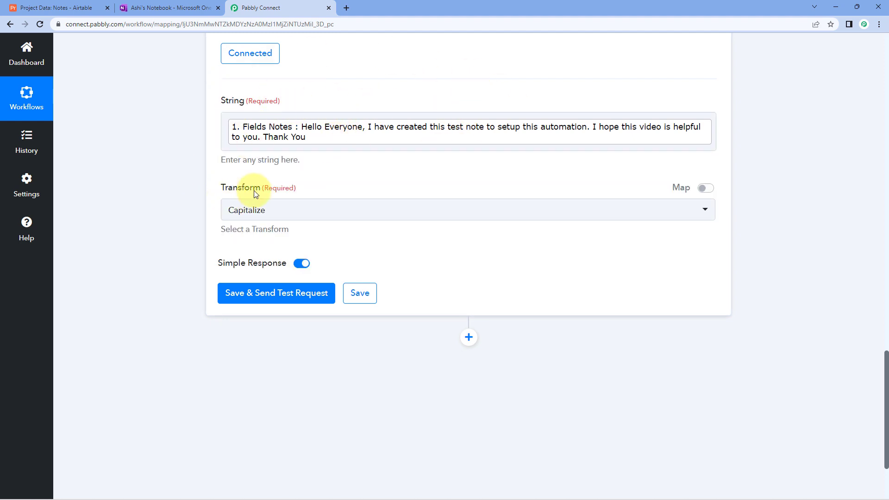
# Set the Text Formatter's transform to Markdown to HTML, and save and send a test request
pyautogui.click(334, 209)
pyautogui.scroll(-3, 176, 236)
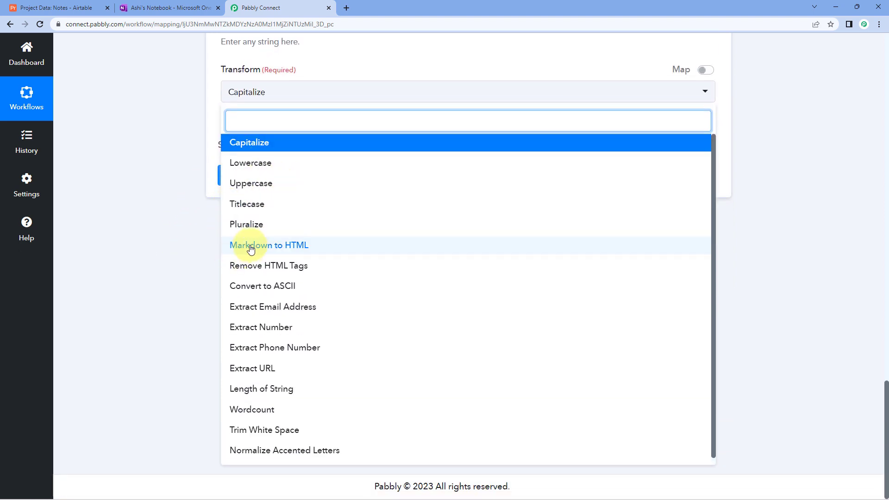
pyautogui.click(250, 248)
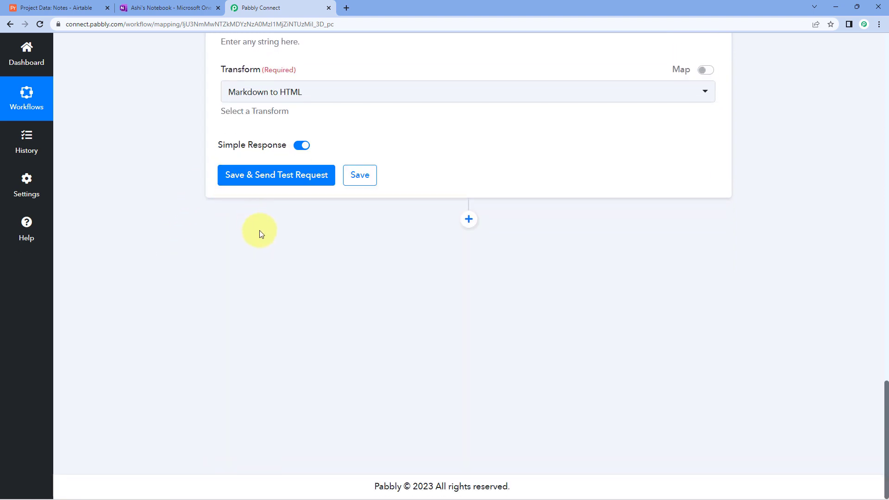
pyautogui.scroll(4, 259, 231)
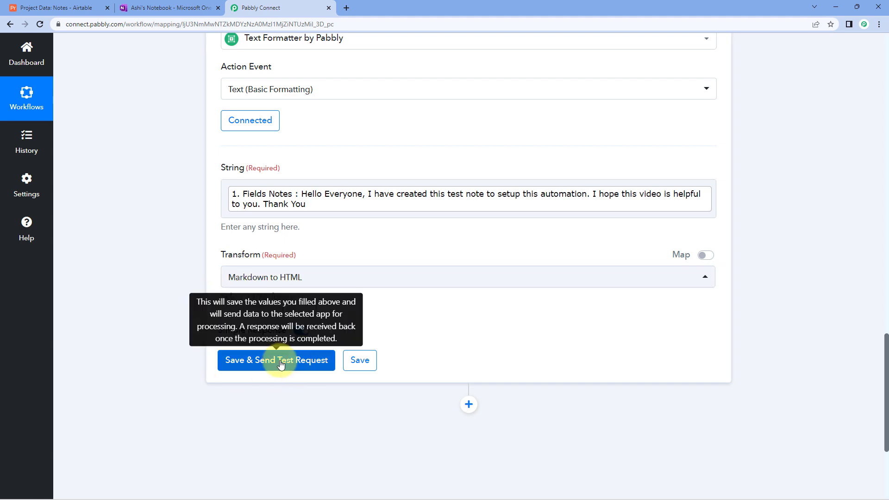
pyautogui.click(280, 361)
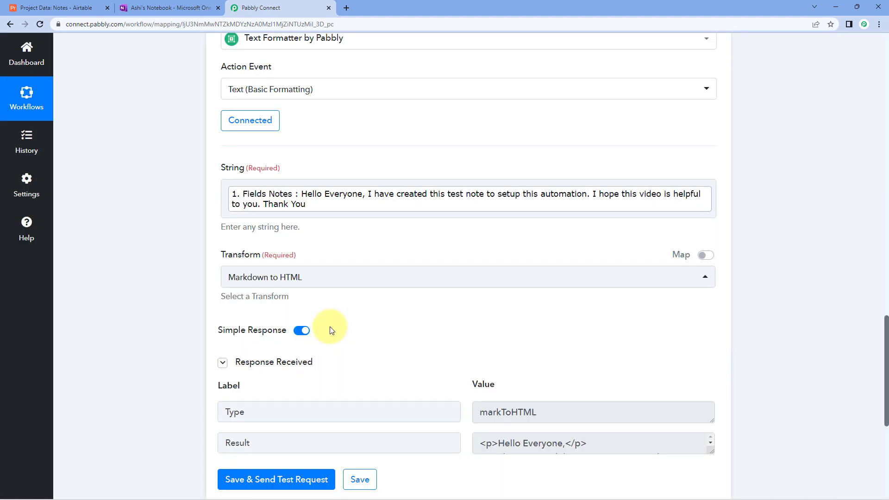
# Enlarge the Result value in the Text Formatter's response and examine the paragraph tags around each line of the note
pyautogui.scroll(-2, 327, 335)
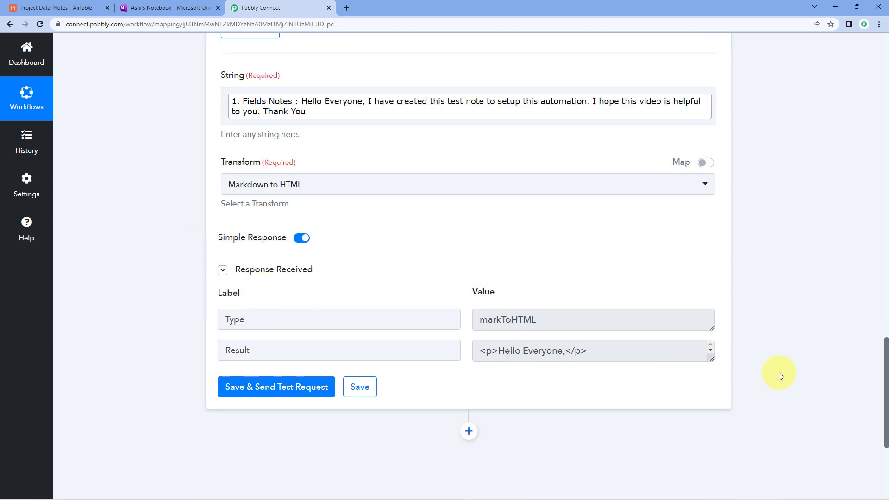
pyautogui.moveTo(711, 359); pyautogui.dragTo(715, 456)
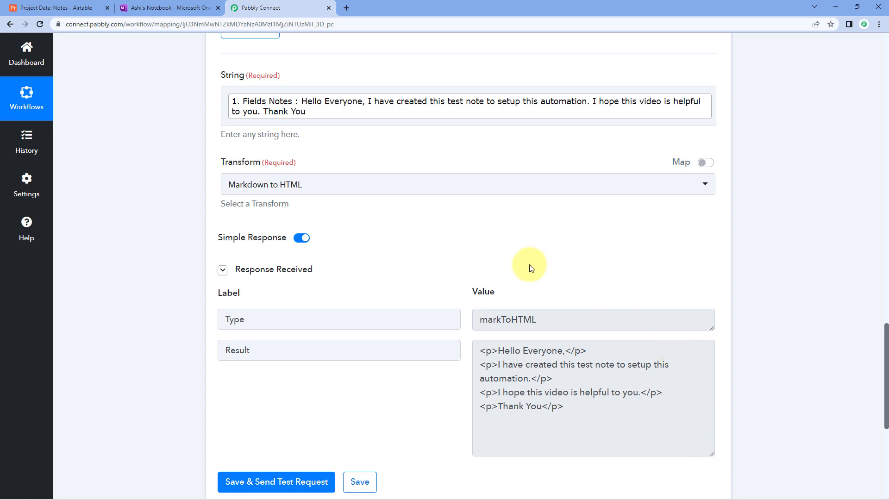
pyautogui.scroll(3, 531, 269)
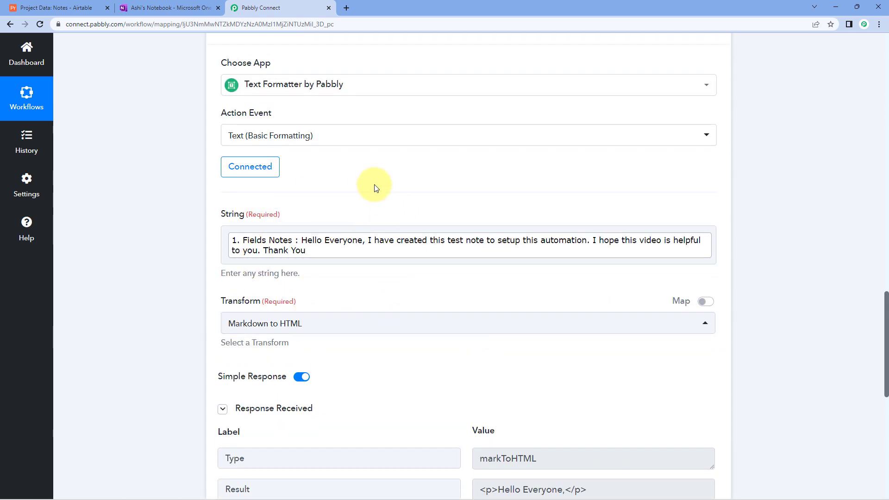
pyautogui.click(83, 5)
pyautogui.click(291, 6)
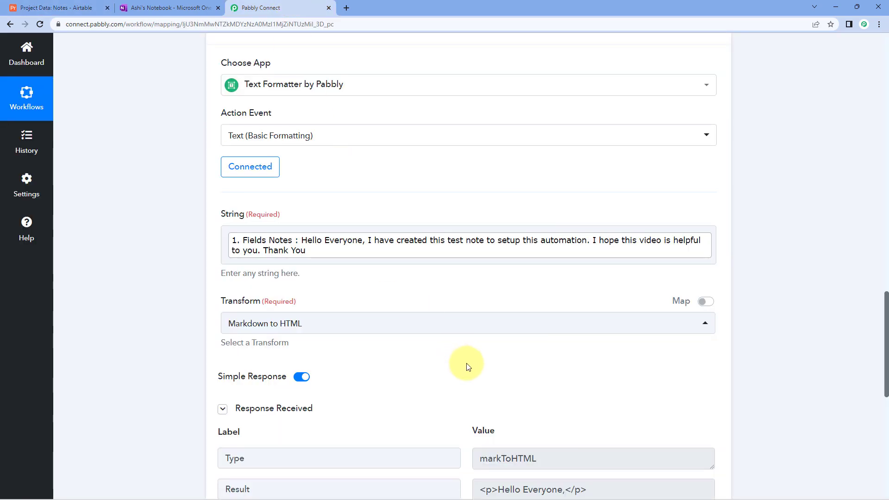
pyautogui.scroll(-5, 467, 366)
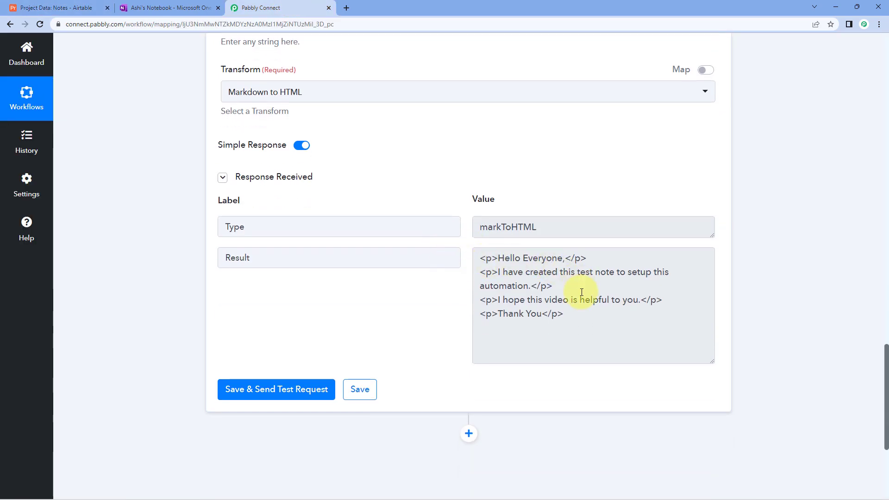
pyautogui.moveTo(573, 325); pyautogui.dragTo(490, 249)
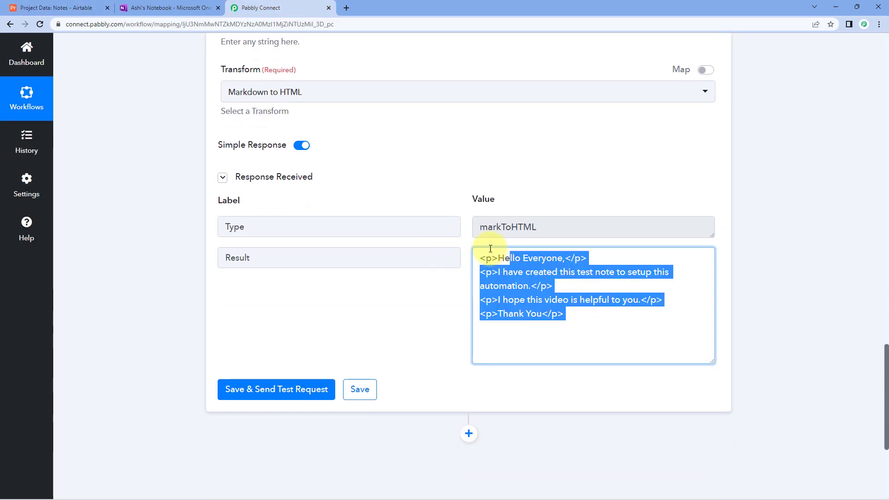
pyautogui.click(447, 199)
pyautogui.scroll(1, 453, 200)
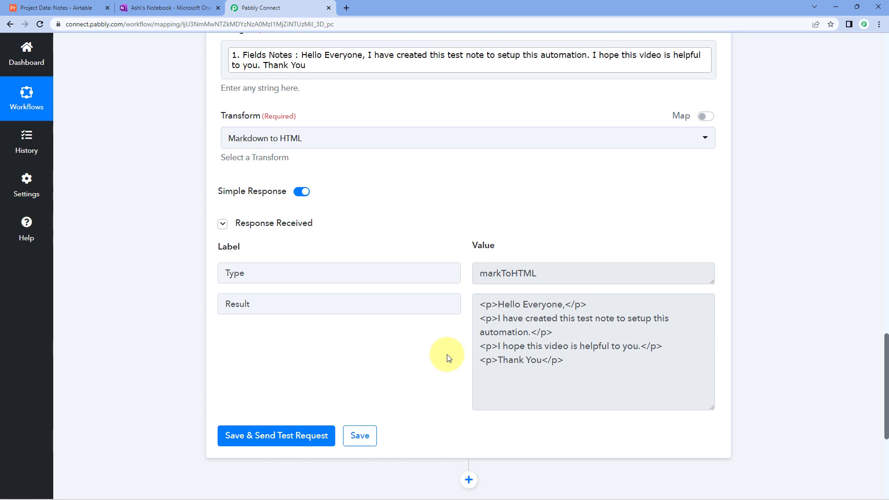
# Compare the formatted result with the Fields Notes text in the trigger's response and the Test Note record in Airtable
pyautogui.scroll(13, 446, 297)
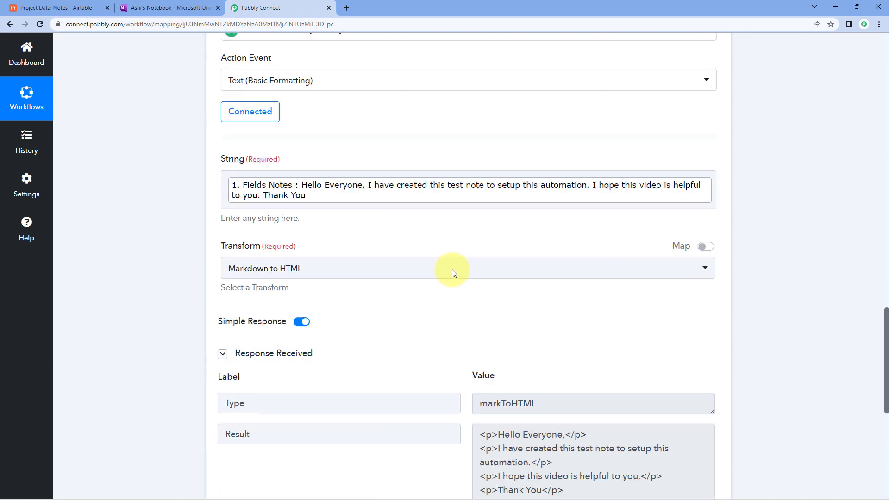
pyautogui.scroll(2, 471, 315)
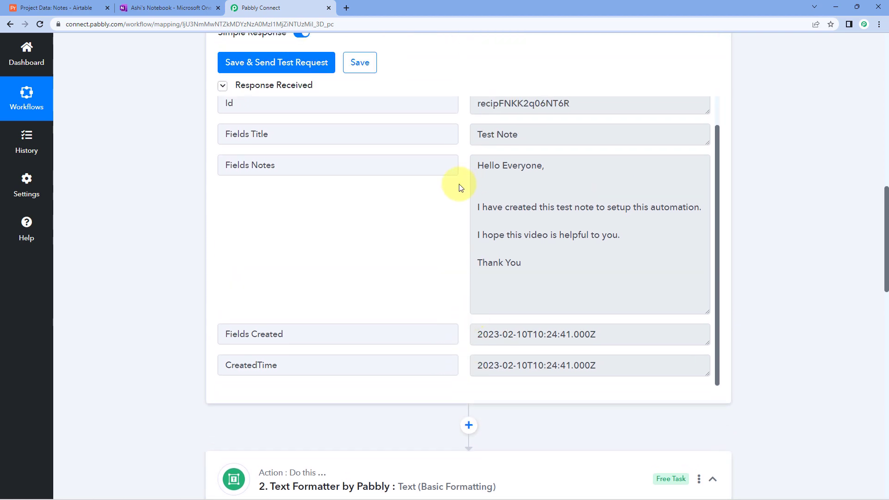
pyautogui.click(76, 13)
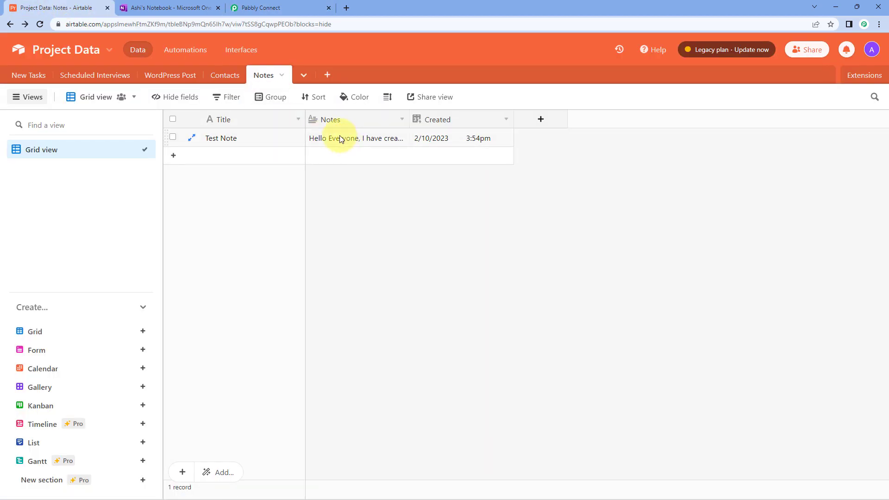
pyautogui.click(277, 7)
pyautogui.scroll(-10, 492, 381)
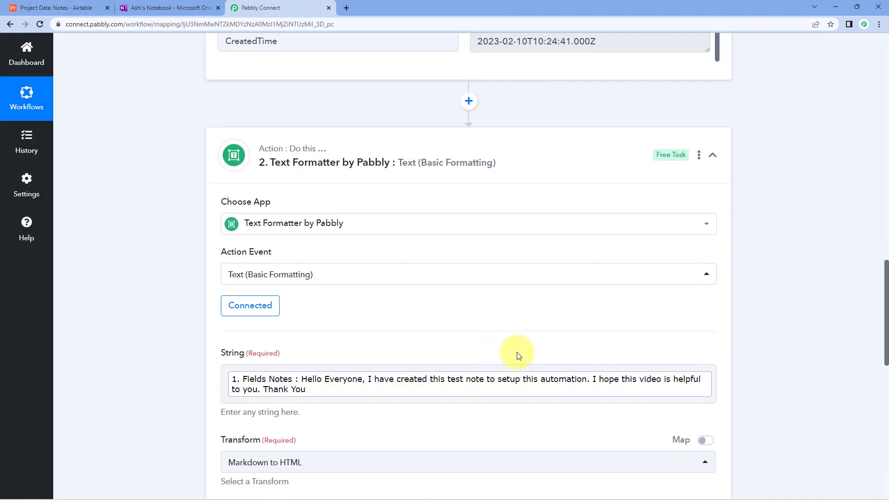
pyautogui.scroll(-5, 529, 311)
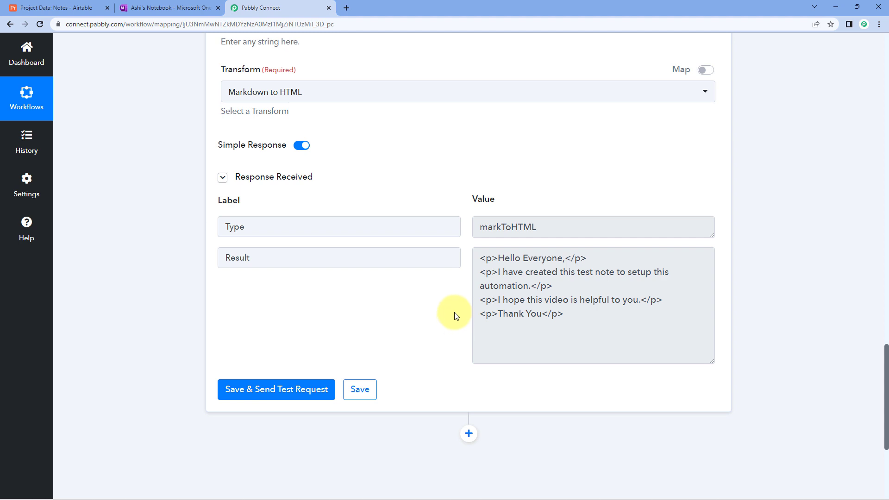
# Add a OneNote action step after the Text Formatter, with Create Html Note in Section as its action event
pyautogui.scroll(-5, 454, 312)
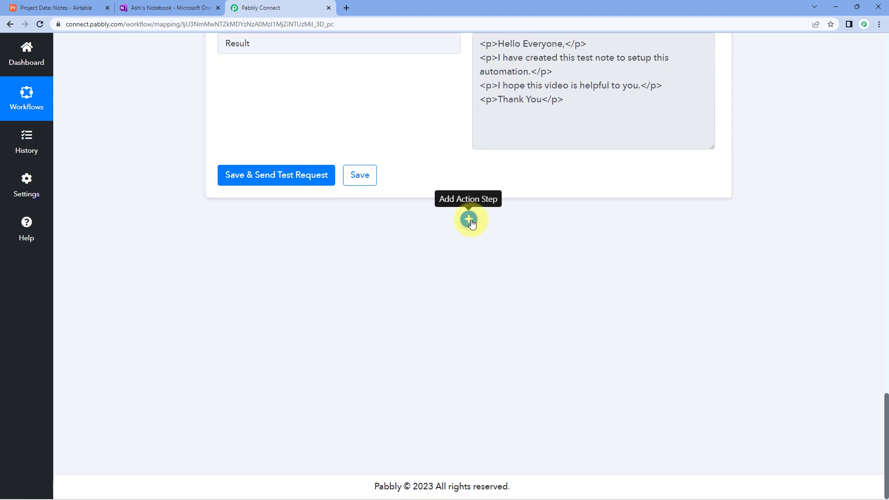
pyautogui.click(469, 220)
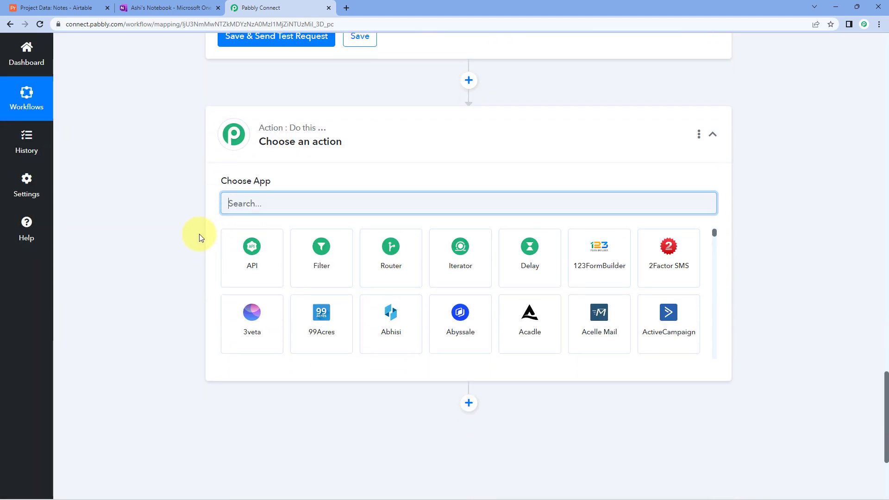
pyautogui.write('OneNote')
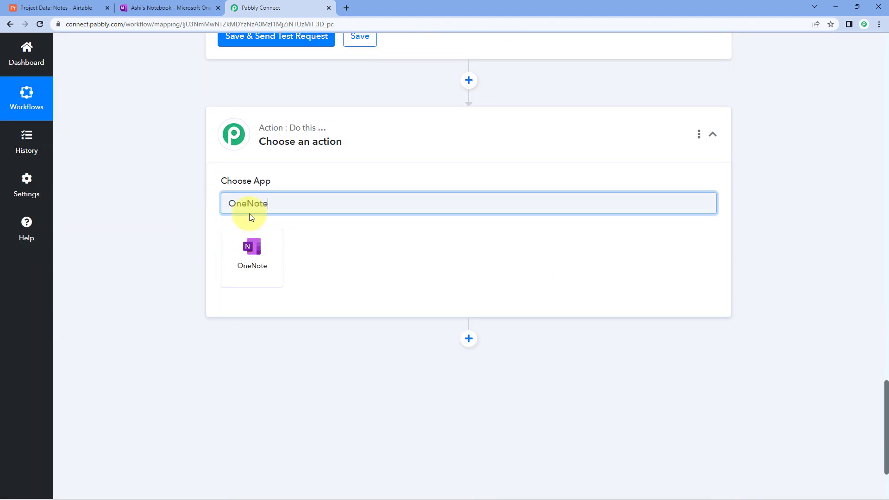
pyautogui.click(272, 248)
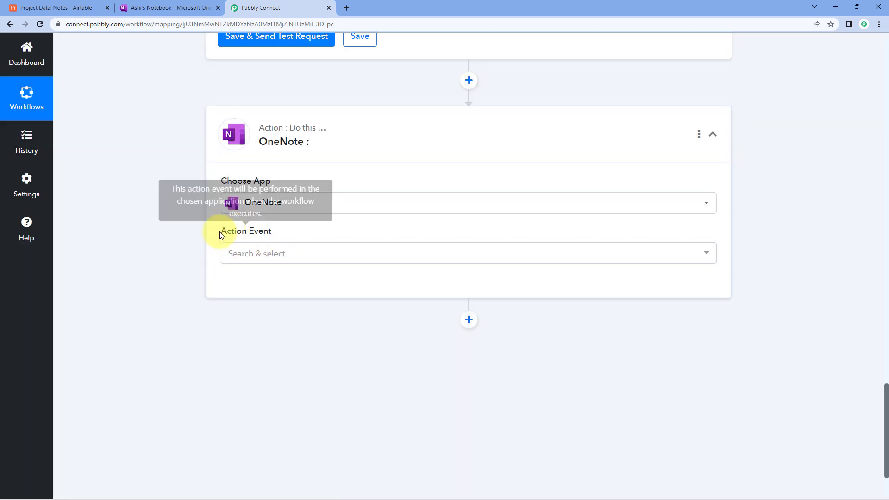
pyautogui.click(297, 262)
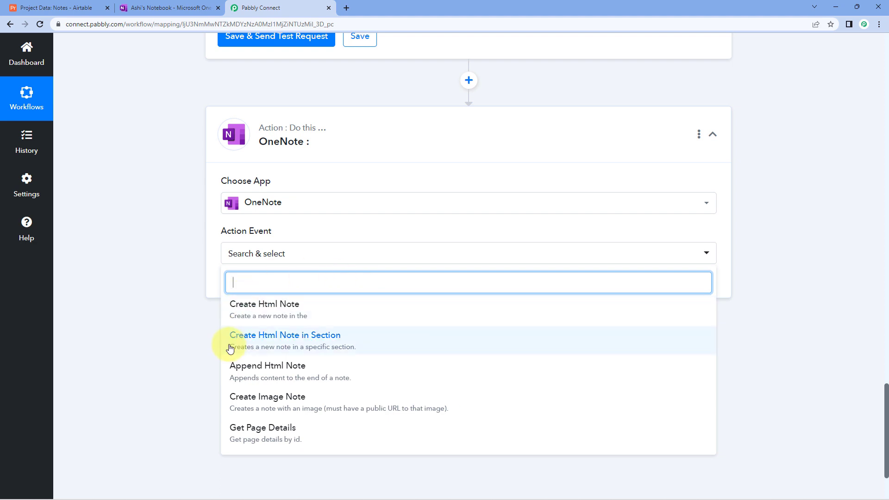
pyautogui.click(289, 342)
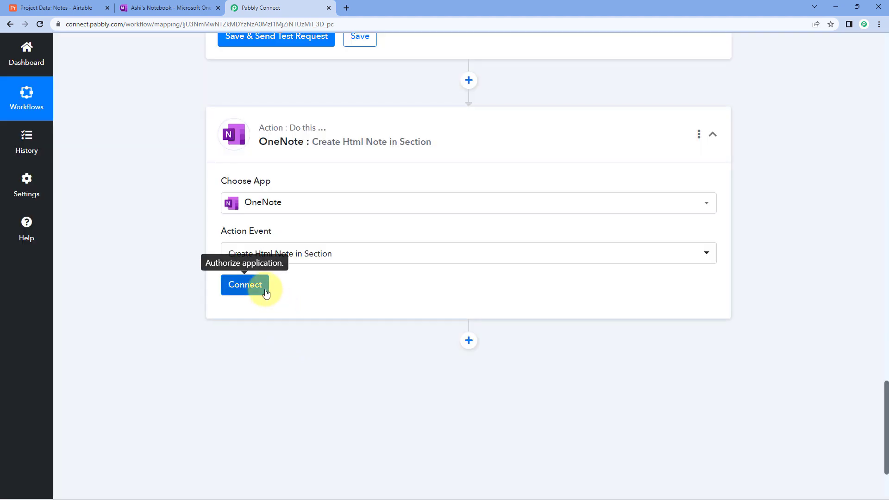
# Connect OneNote to the action step through a new connection and grant Pabbly Connect the requested Microsoft account permissions
pyautogui.click(251, 287)
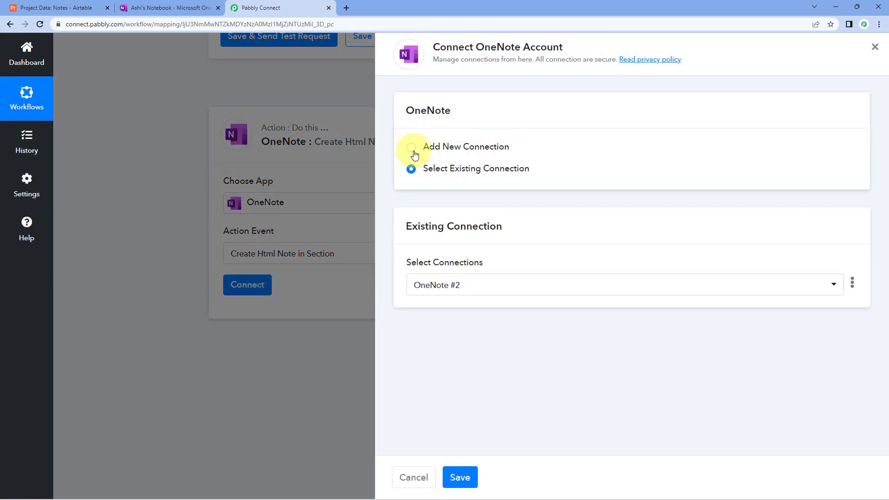
pyautogui.click(411, 147)
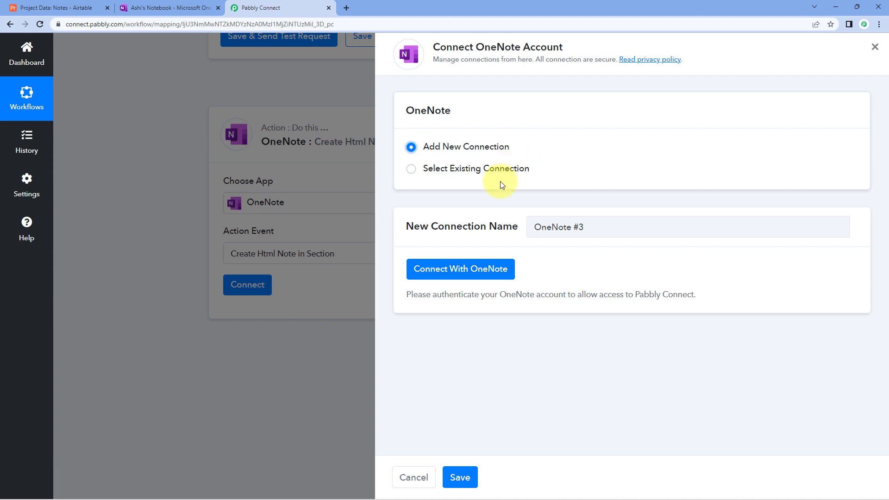
pyautogui.click(465, 275)
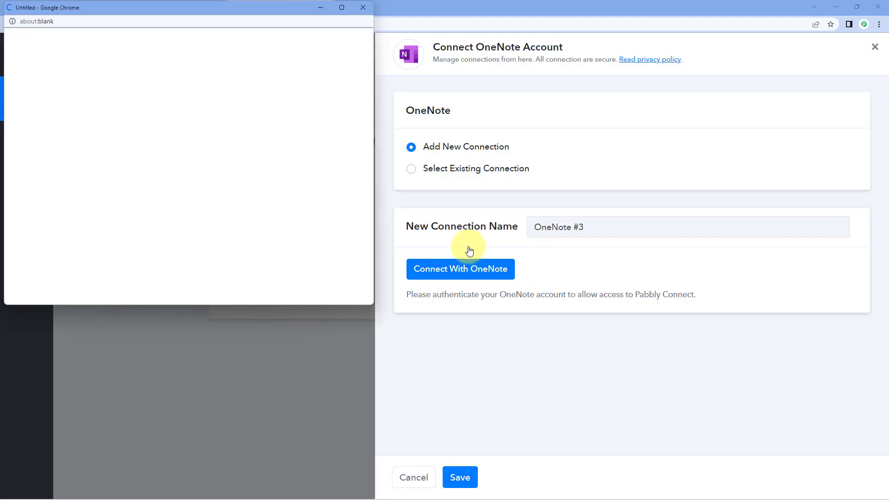
pyautogui.moveTo(135, 8); pyautogui.dragTo(137, 48)
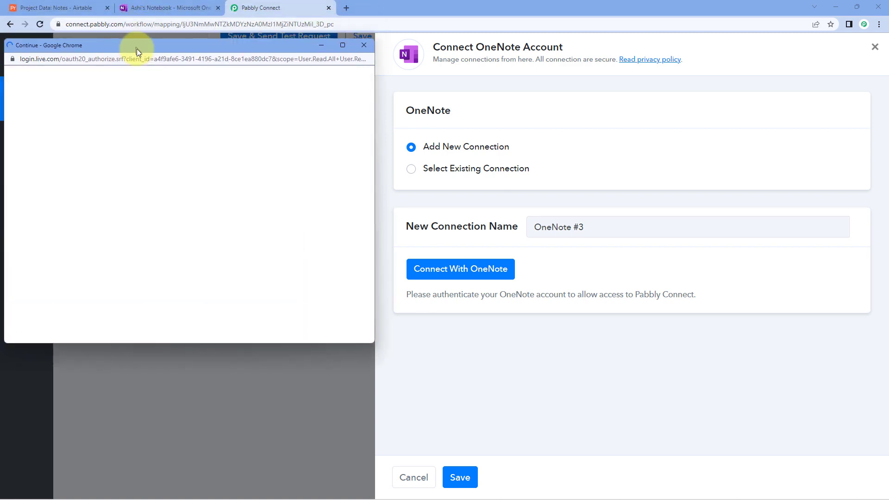
pyautogui.click(172, 8)
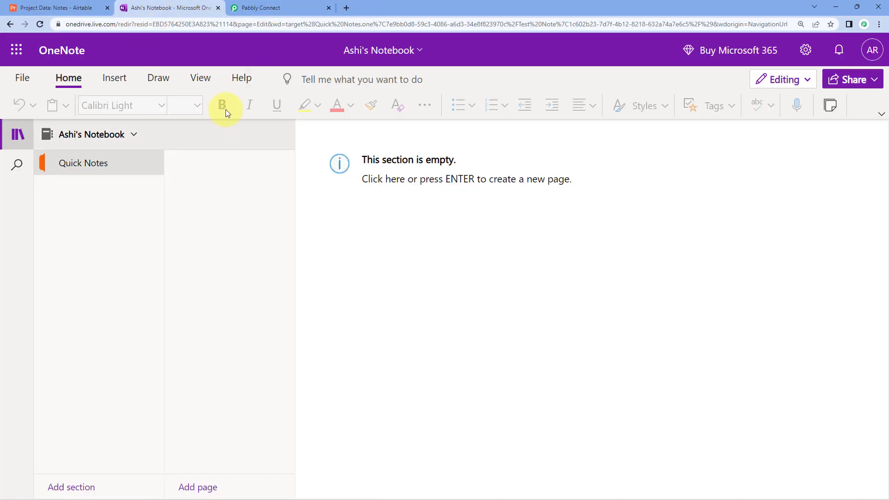
pyautogui.click(278, 8)
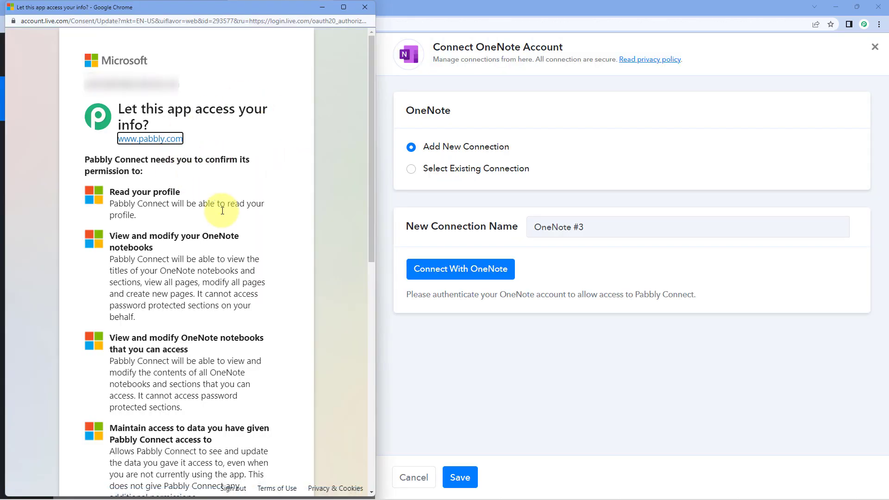
pyautogui.scroll(-9, 222, 204)
pyautogui.scroll(-1, 241, 265)
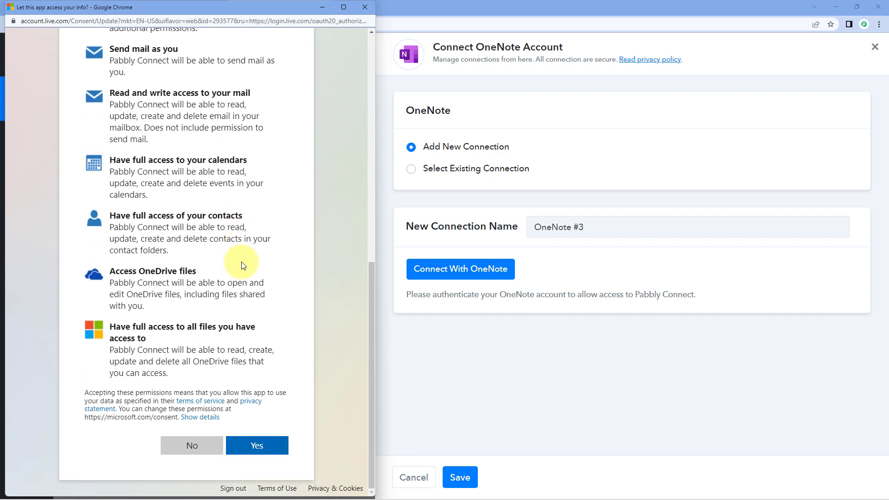
pyautogui.click(270, 452)
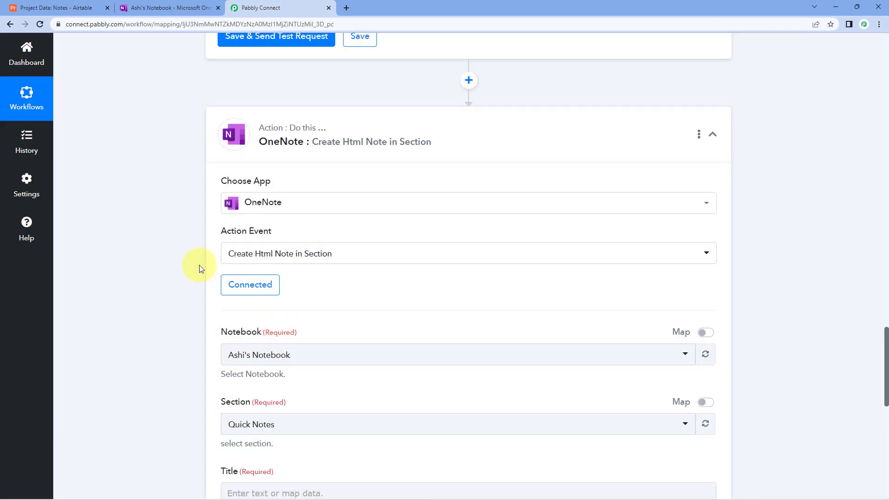
# Review the OneNote action's required fields and check the available notebooks in OneNote, returning to the Pabbly Connect workflow
pyautogui.scroll(-3, 199, 306)
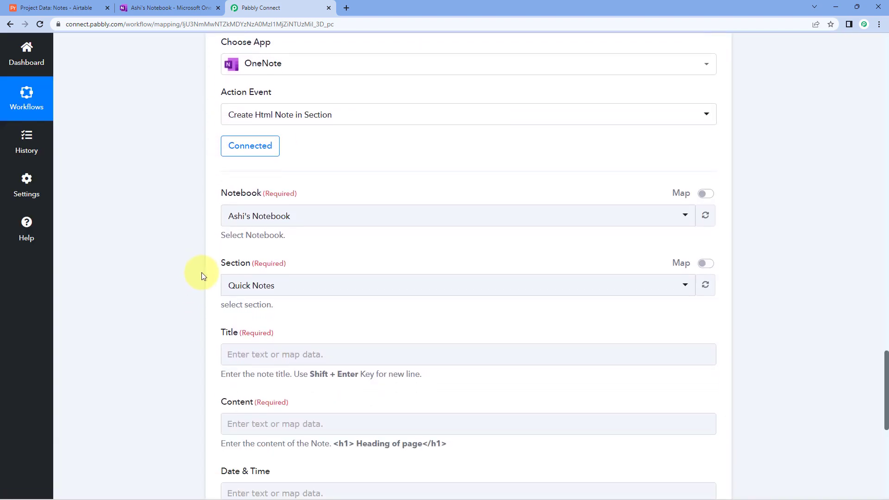
pyautogui.scroll(-1, 201, 276)
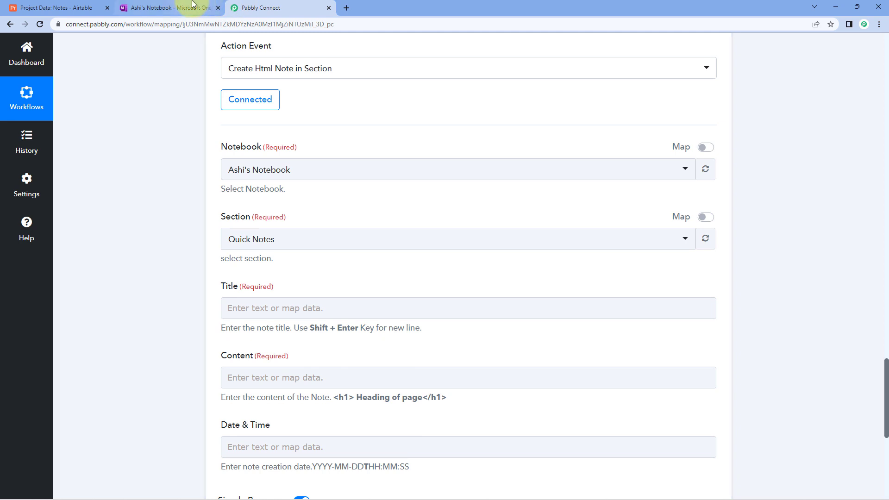
pyautogui.click(191, 4)
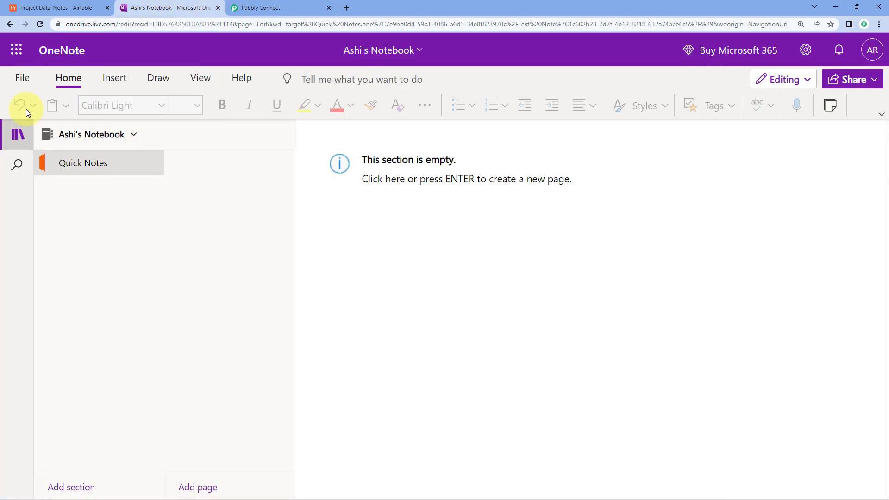
pyautogui.click(130, 137)
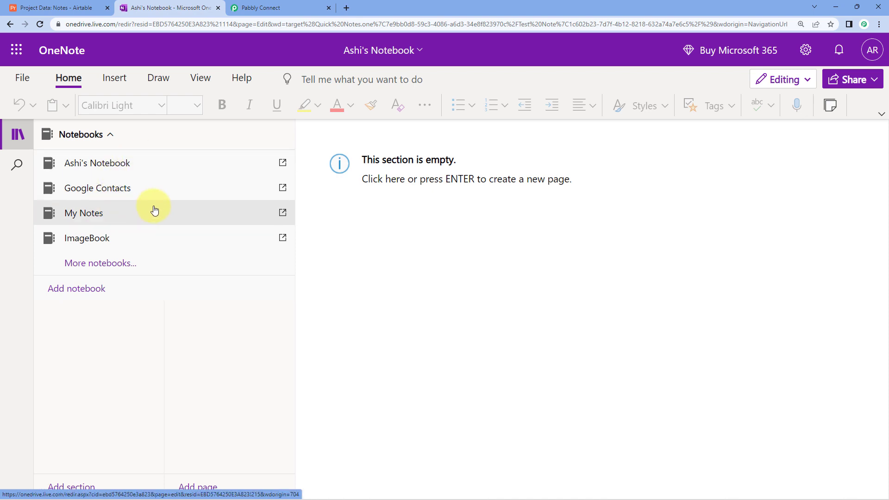
pyautogui.click(113, 168)
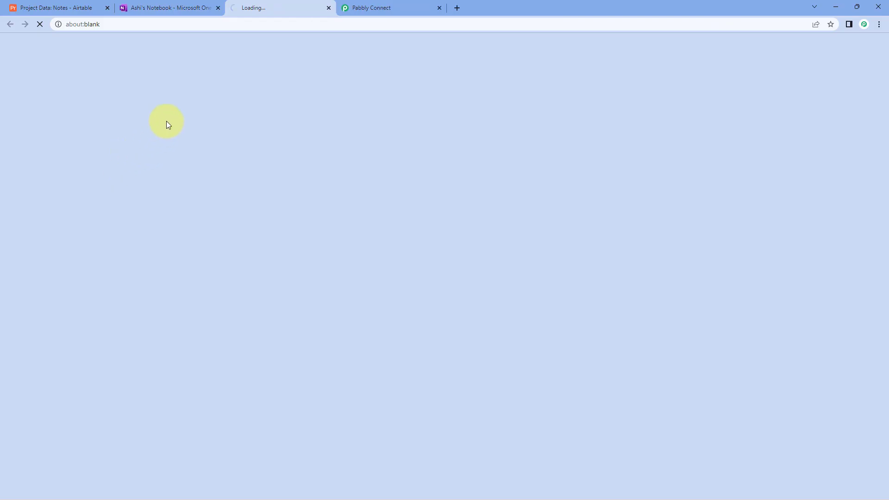
pyautogui.click(169, 8)
pyautogui.click(99, 134)
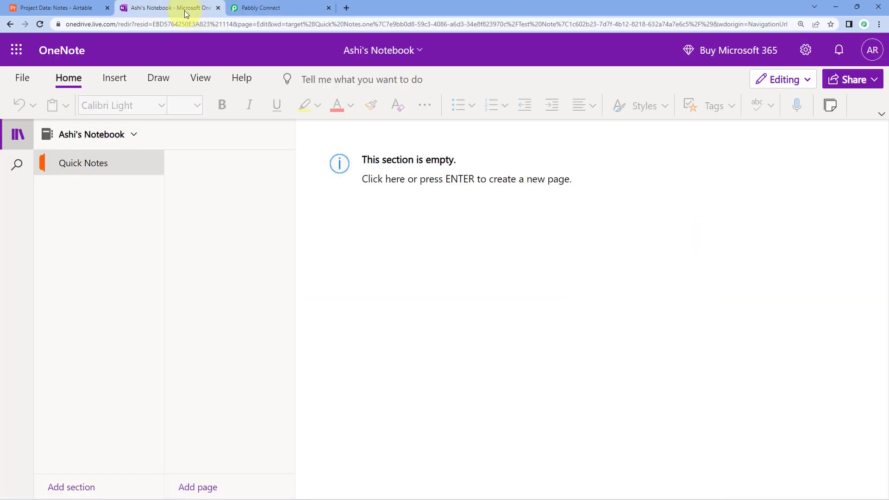
pyautogui.click(273, 5)
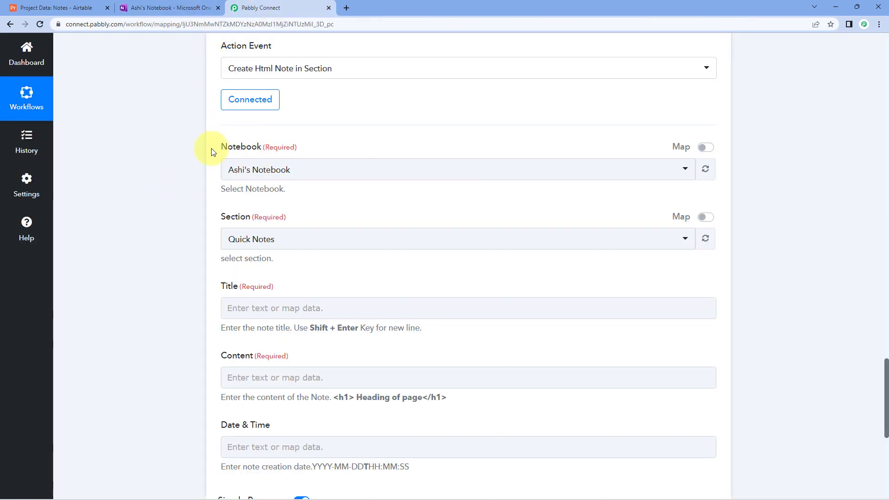
# Choose the notebook named after its owner as the Notebook of the OneNote action
pyautogui.click(317, 169)
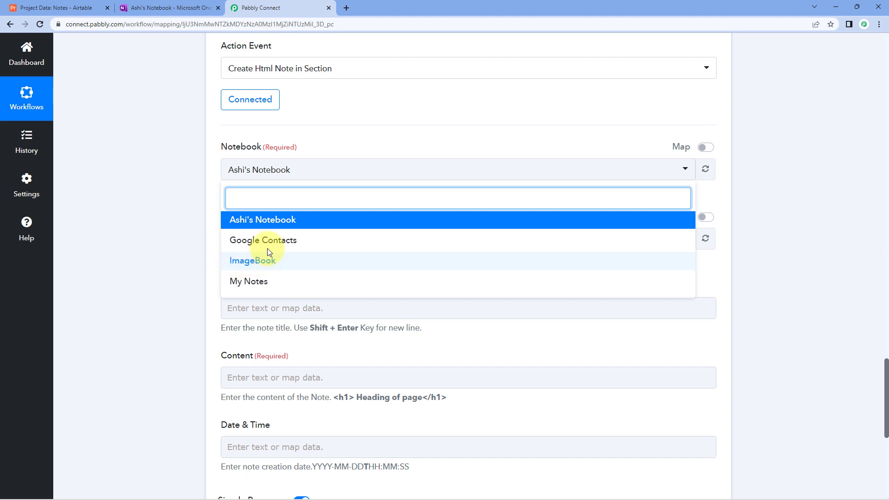
pyautogui.click(276, 223)
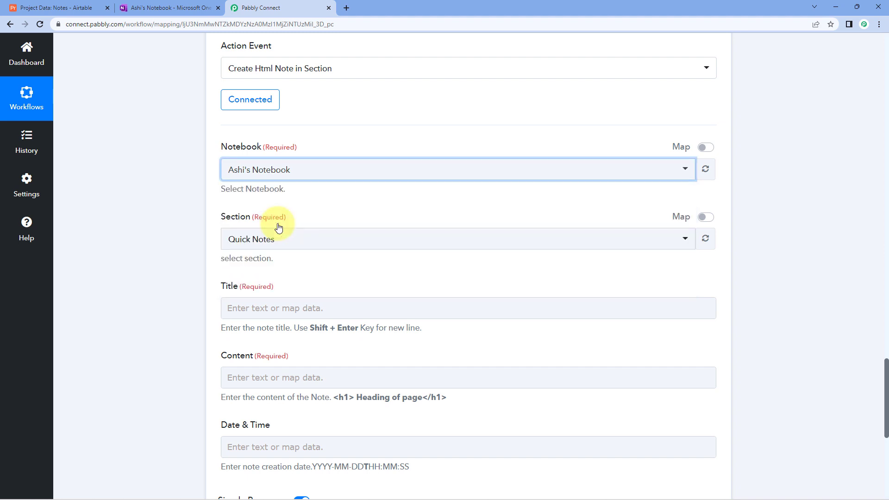
pyautogui.click(216, 209)
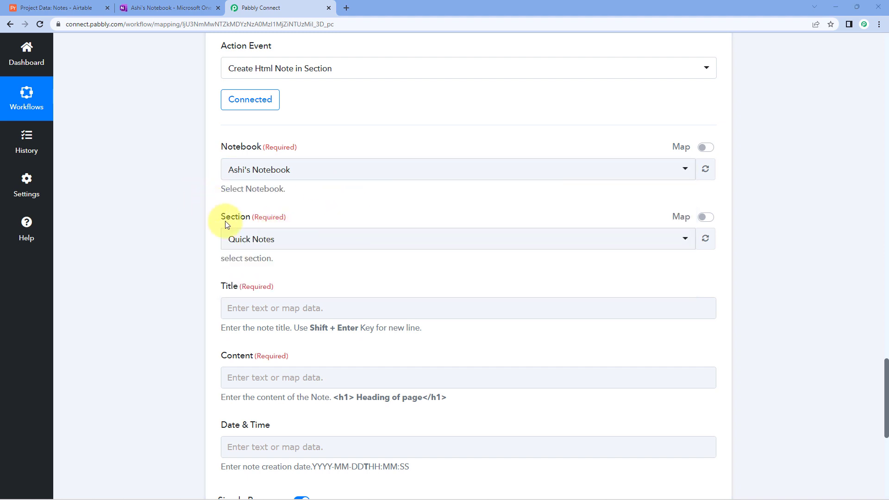
# Check the notebook's sections in OneNote and choose Quick Notes as the Section of the action in Pabbly Connect
pyautogui.scroll(-1, 246, 212)
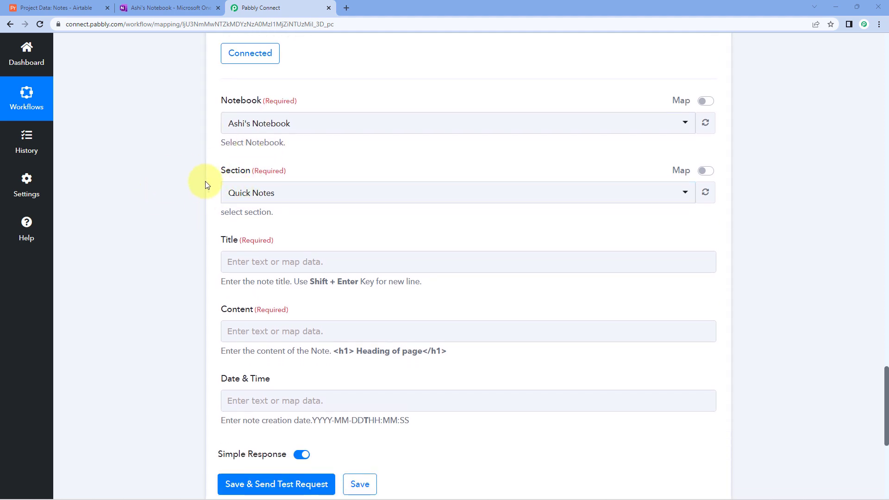
pyautogui.click(135, 5)
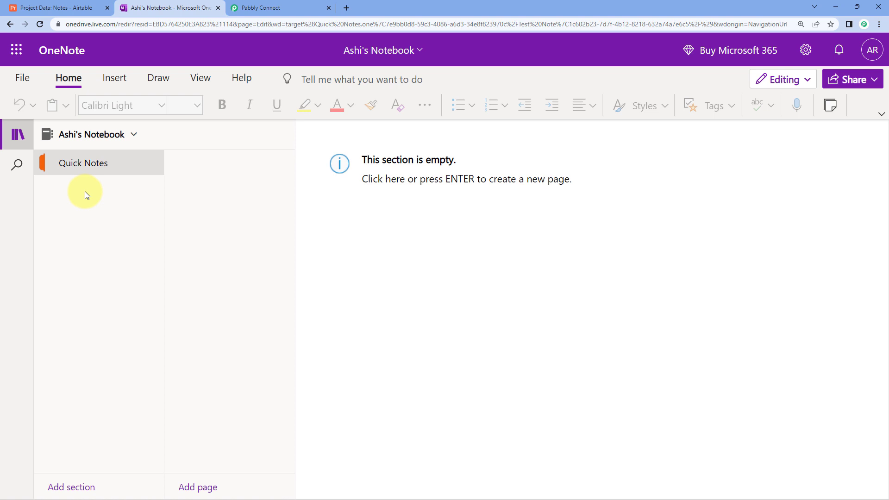
pyautogui.click(291, 7)
pyautogui.click(270, 193)
pyautogui.click(269, 243)
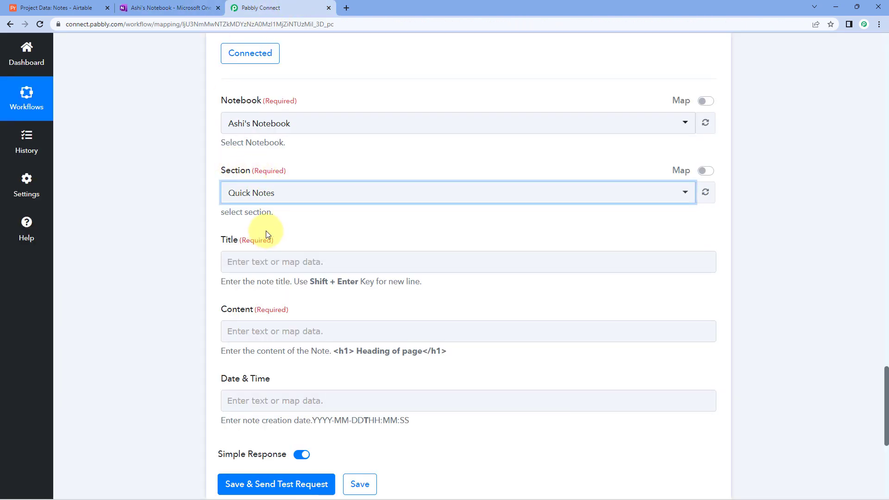
# Map the note's Title to Fields Title from the Airtable New Record response and check it against the Title column in Airtable
pyautogui.scroll(-1, 286, 230)
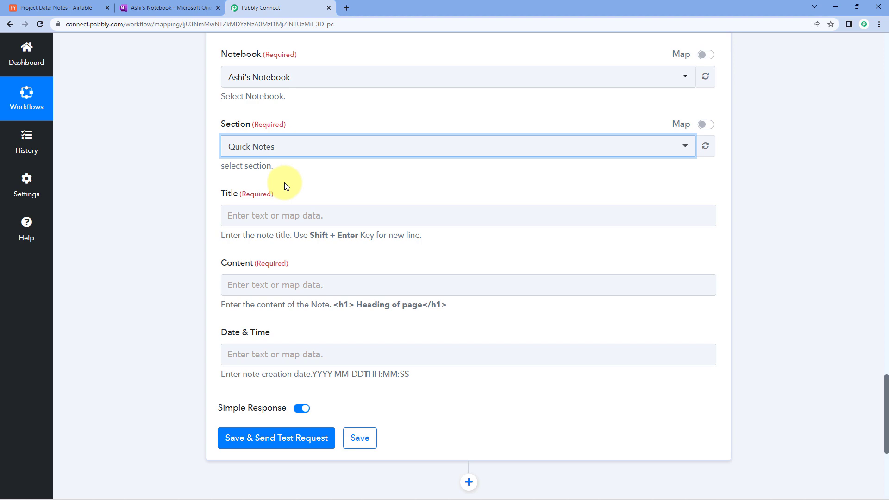
pyautogui.scroll(20, 286, 186)
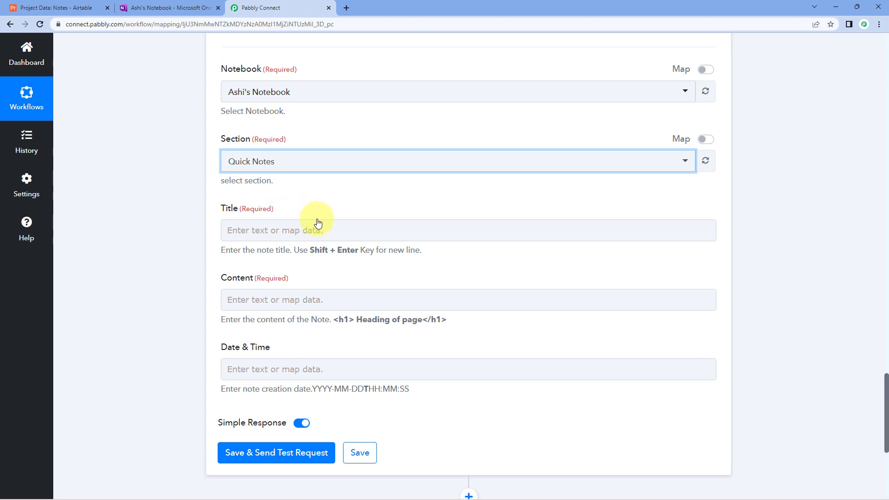
pyautogui.scroll(9, 512, 354)
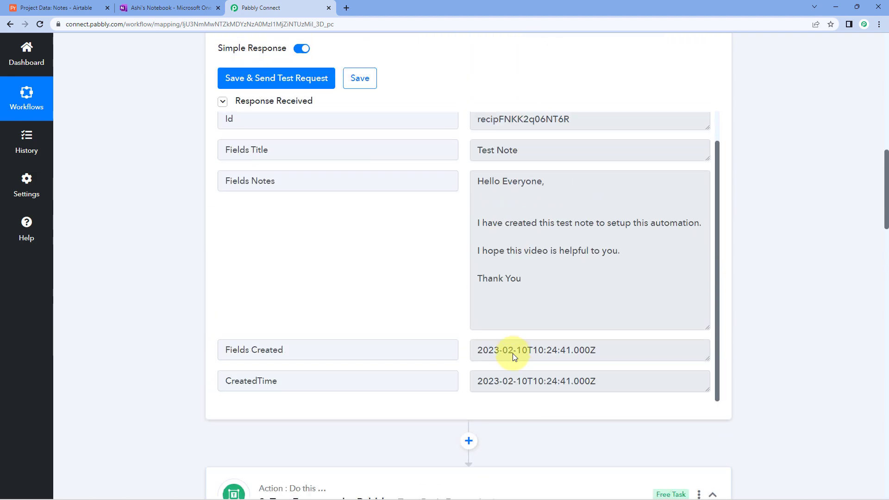
pyautogui.moveTo(534, 198); pyautogui.dragTo(465, 204)
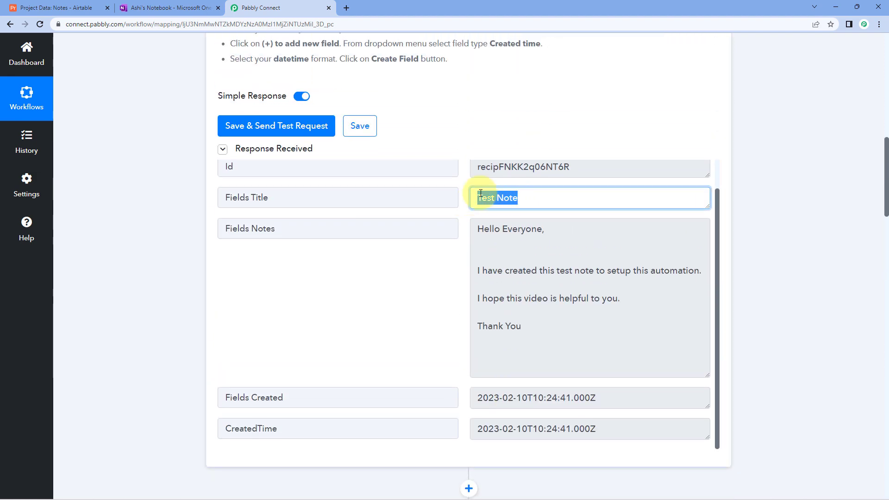
pyautogui.click(462, 196)
pyautogui.scroll(-4, 184, 286)
pyautogui.scroll(-20, 184, 287)
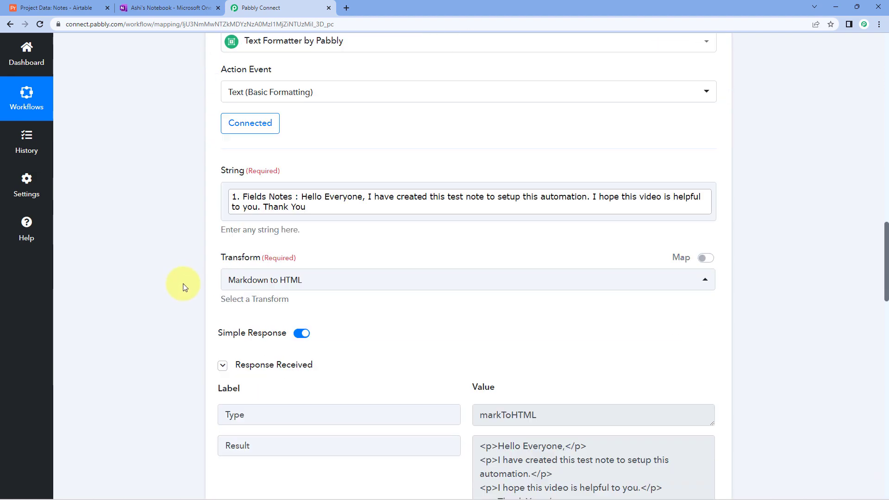
pyautogui.scroll(-3, 182, 283)
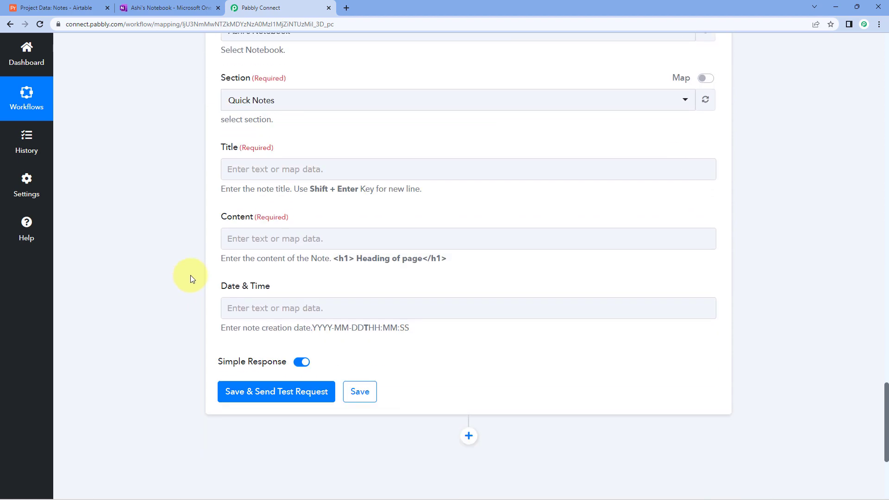
pyautogui.click(260, 170)
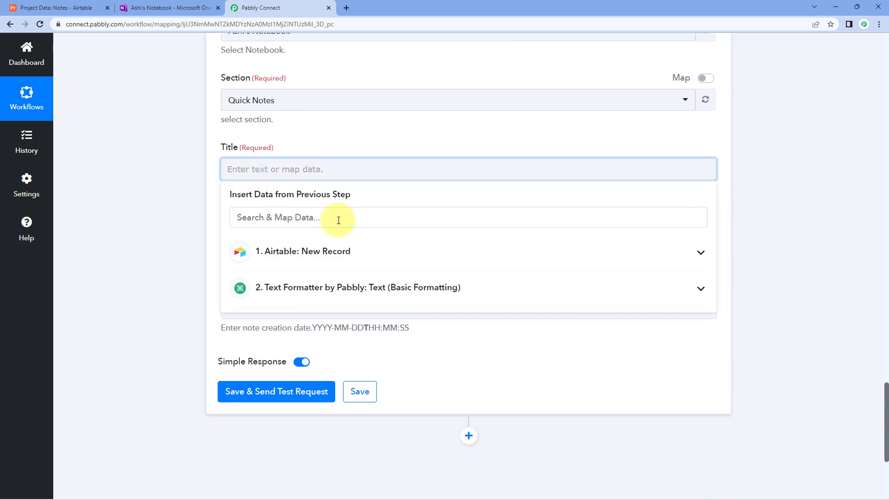
pyautogui.click(346, 262)
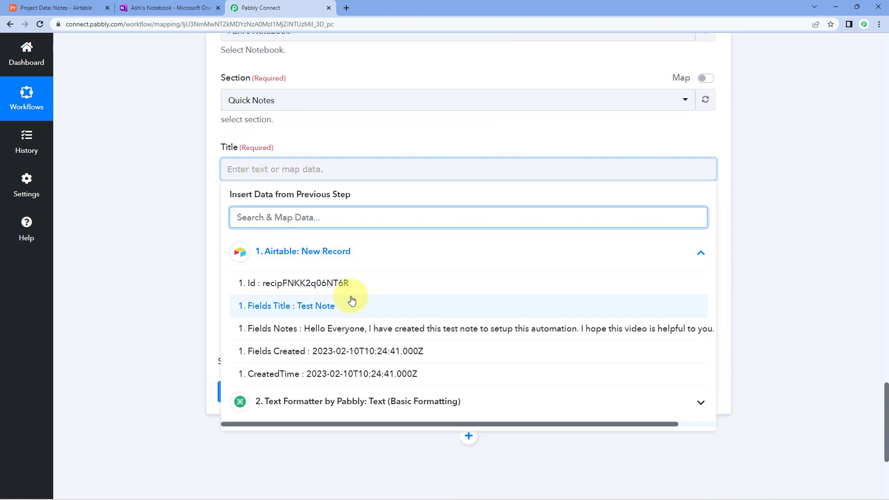
pyautogui.click(335, 308)
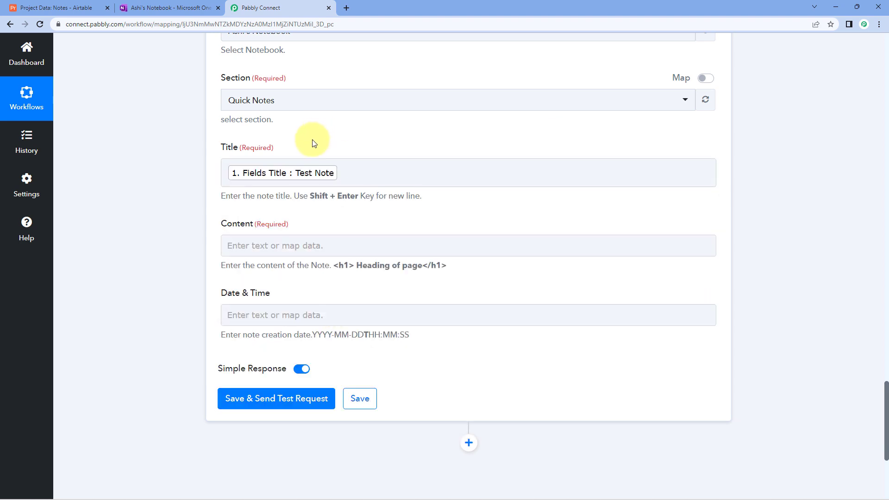
pyautogui.click(69, 8)
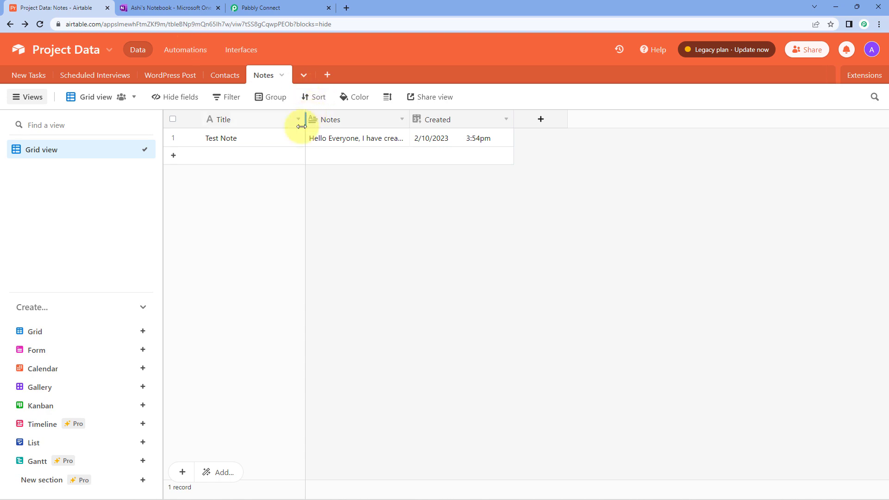
pyautogui.click(277, 6)
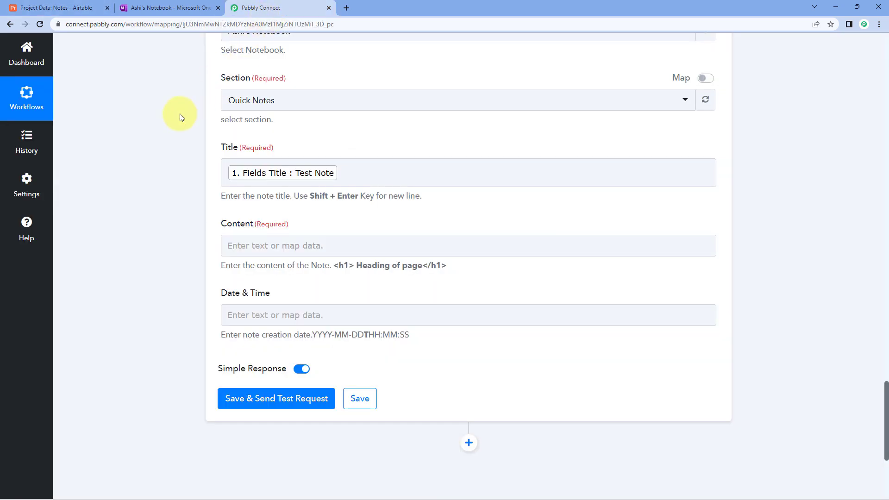
# Examine the HTML Result value in the Text Formatter's response as the source for the note's Content
pyautogui.scroll(-1, 181, 117)
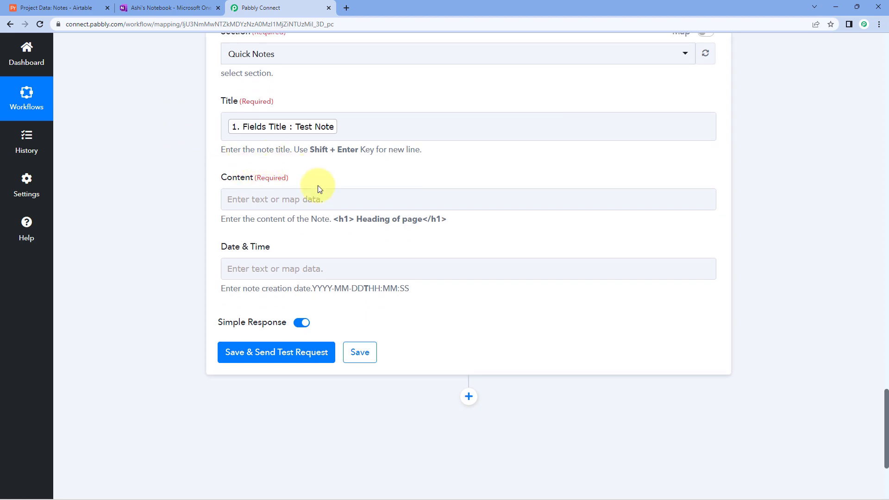
pyautogui.click(239, 204)
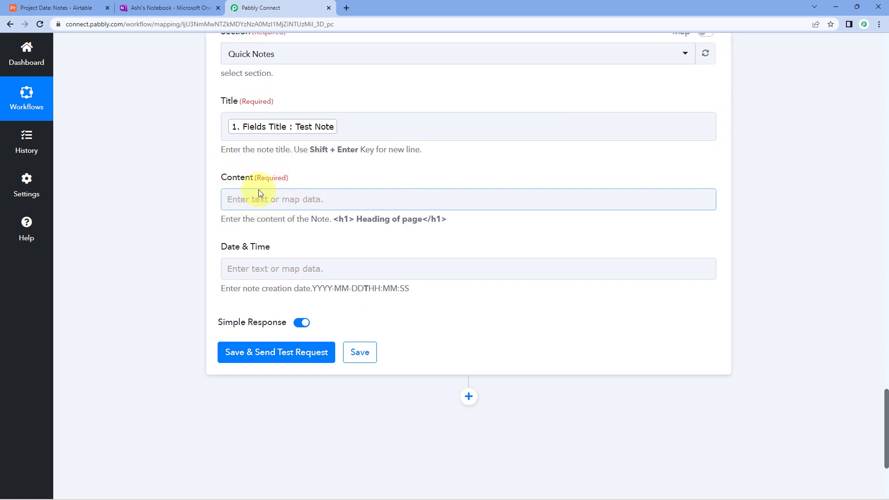
pyautogui.scroll(10, 454, 233)
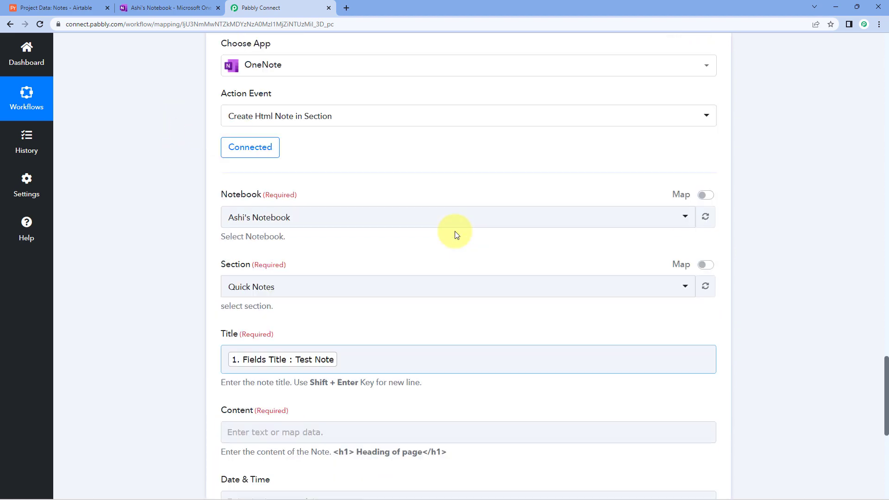
pyautogui.scroll(4, 454, 233)
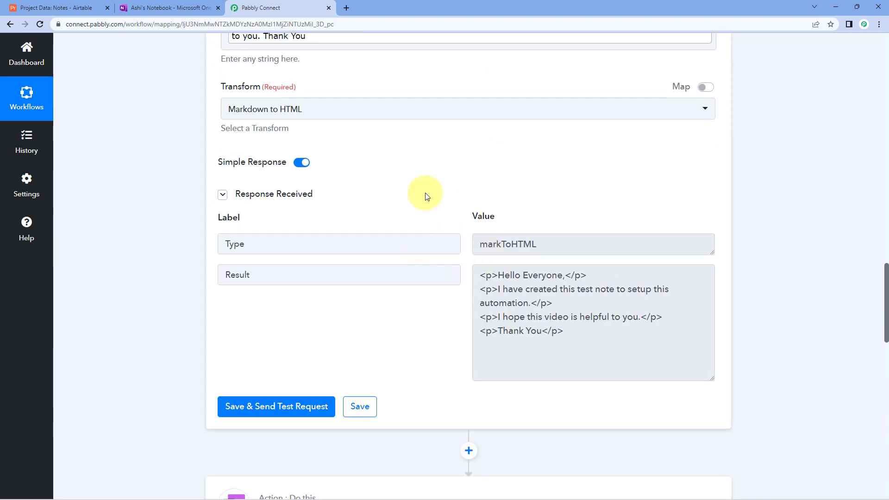
pyautogui.moveTo(480, 273); pyautogui.dragTo(627, 345)
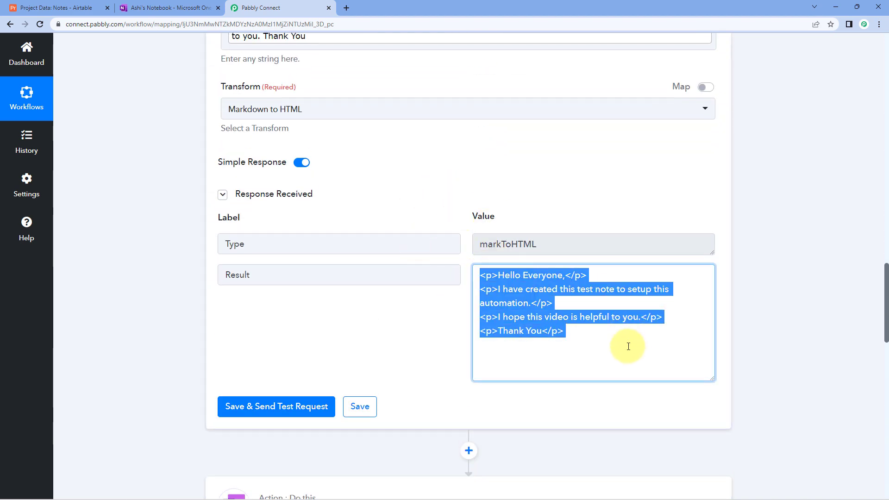
pyautogui.click(569, 334)
pyautogui.moveTo(569, 333); pyautogui.dragTo(454, 253)
pyautogui.click(467, 207)
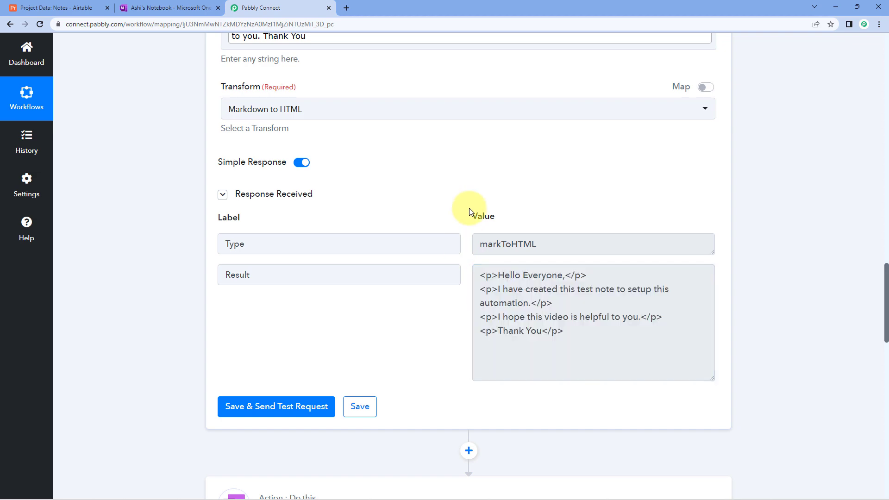
pyautogui.scroll(-4, 454, 249)
pyautogui.scroll(-9, 443, 165)
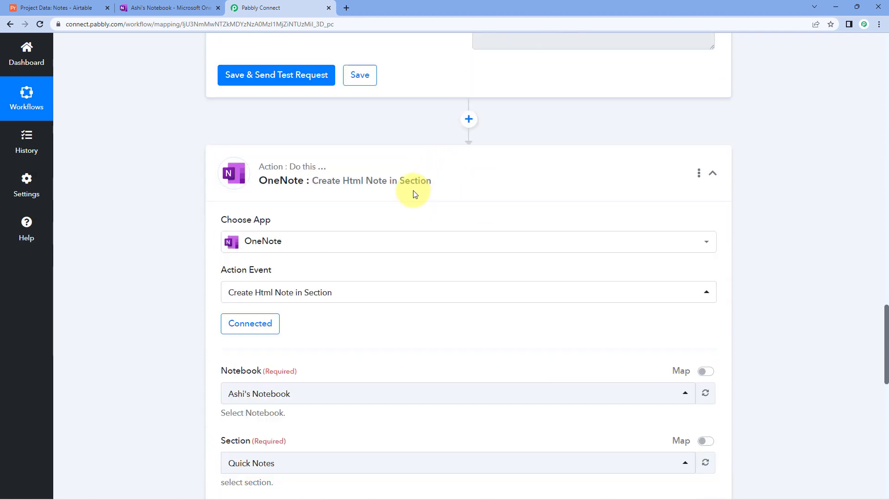
# Map the note's Content to the Result value from the Text Formatter step
pyautogui.click(242, 245)
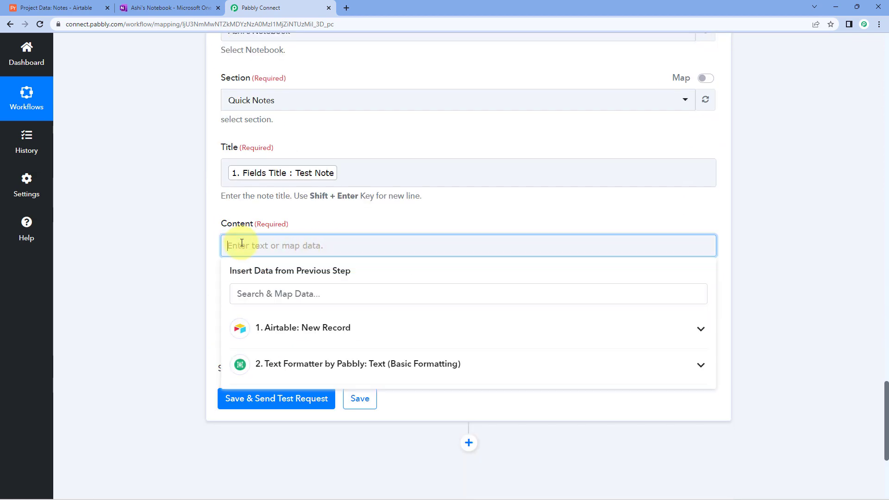
pyautogui.scroll(-3, 199, 246)
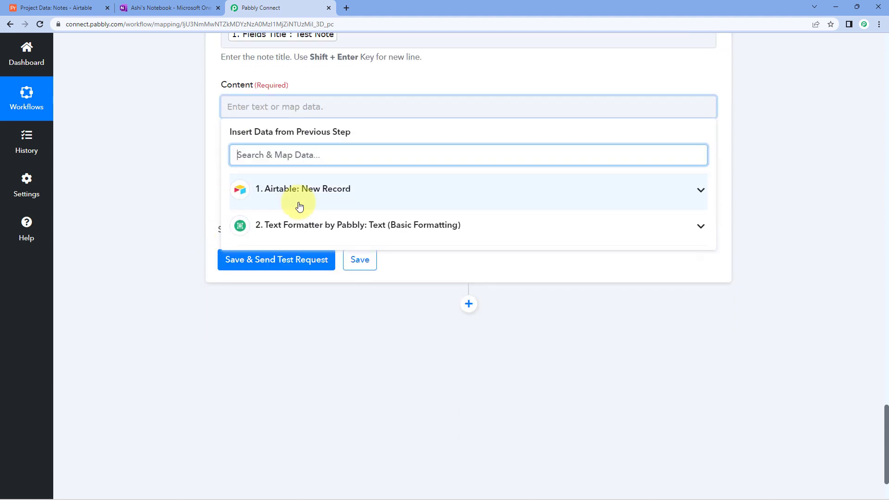
pyautogui.click(334, 226)
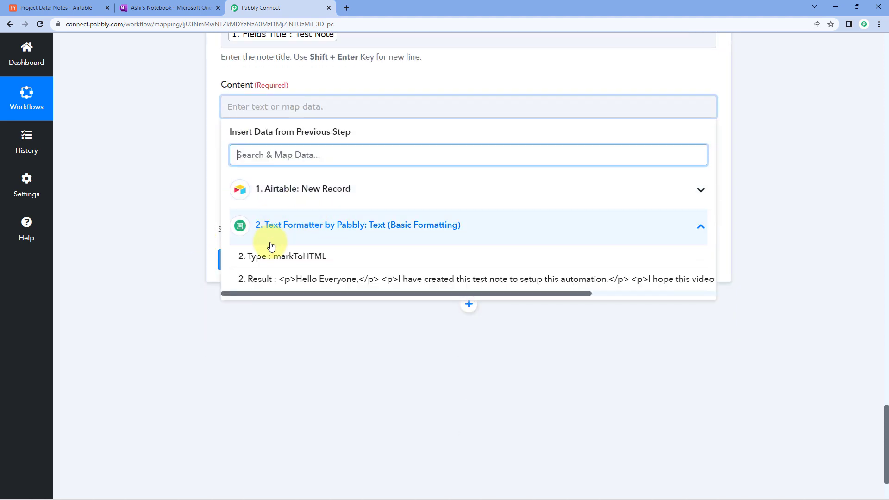
pyautogui.click(349, 286)
pyautogui.click(195, 167)
pyautogui.scroll(1, 195, 167)
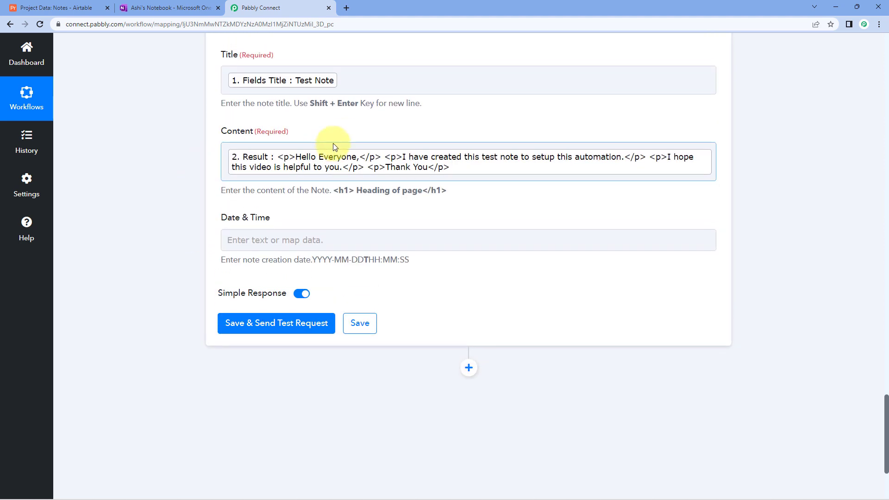
# Review the Airtable and Text Formatter steps, and compare them with the Notes text of the Test Note record in Airtable
pyautogui.scroll(10, 351, 135)
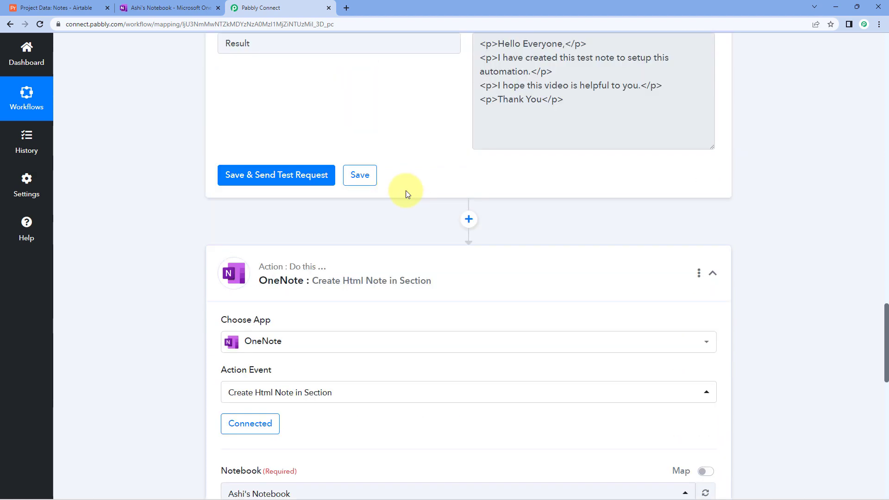
pyautogui.scroll(15, 432, 196)
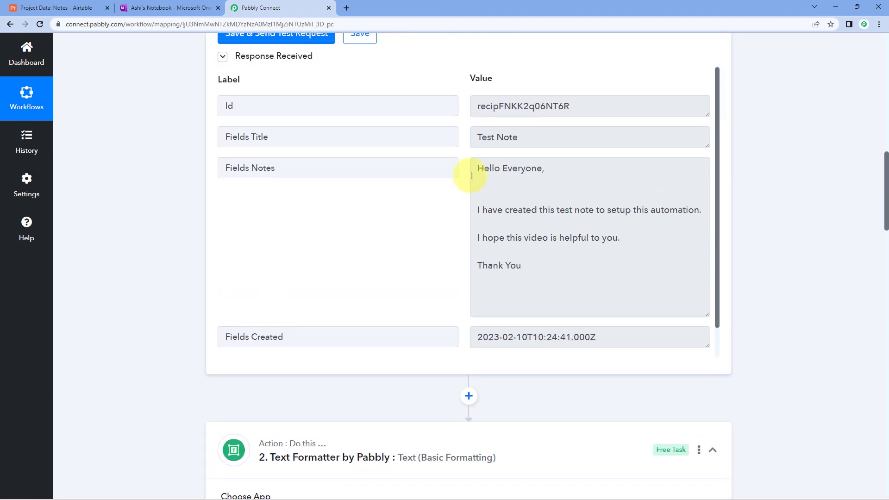
pyautogui.scroll(-10, 444, 234)
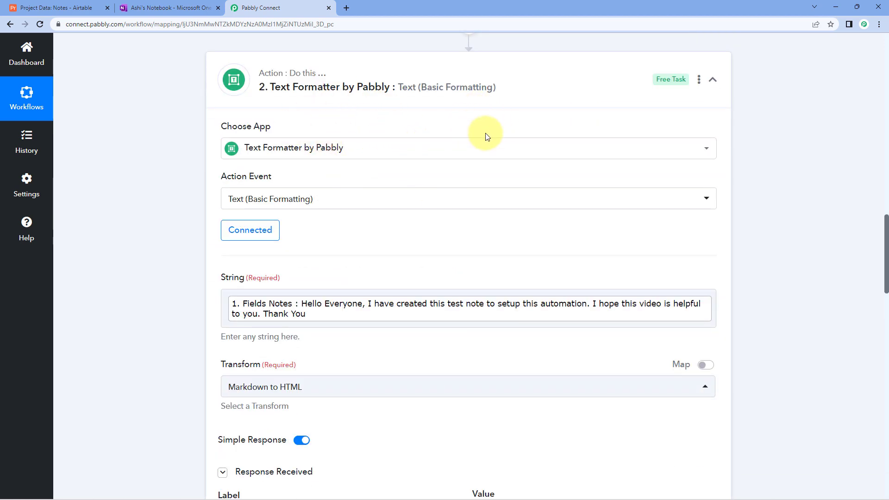
pyautogui.click(85, 7)
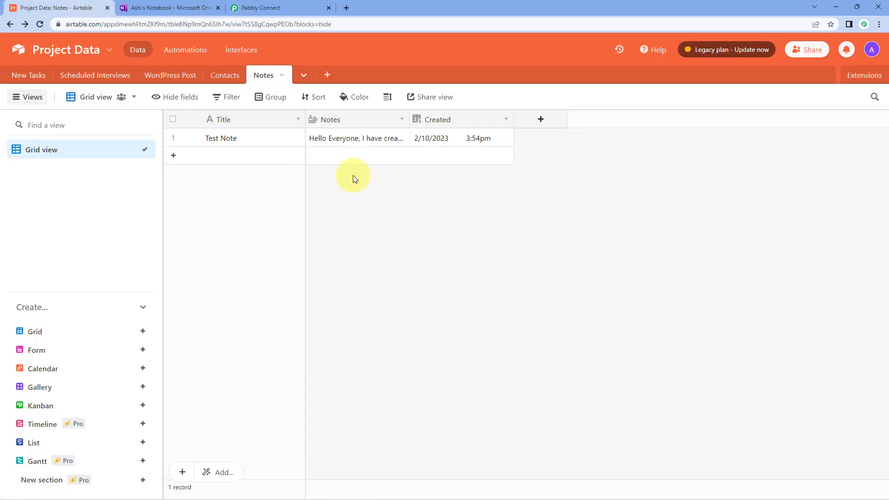
pyautogui.doubleClick(383, 132)
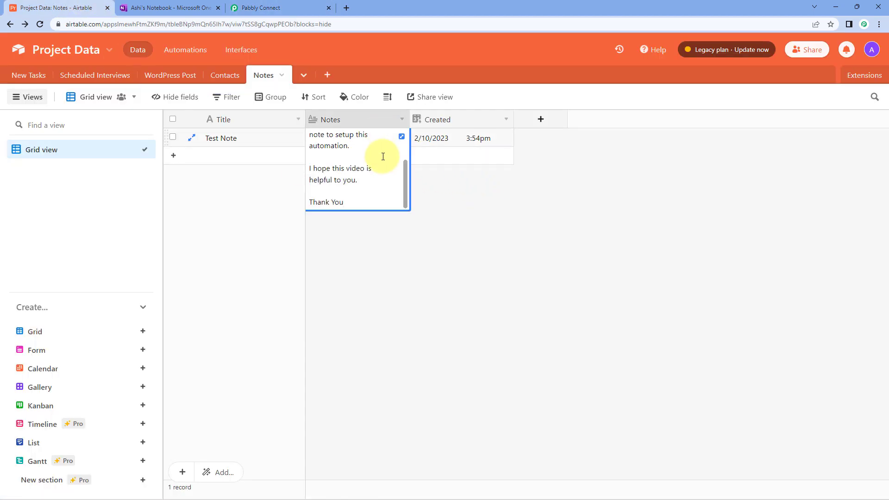
pyautogui.scroll(3, 385, 169)
pyautogui.click(329, 242)
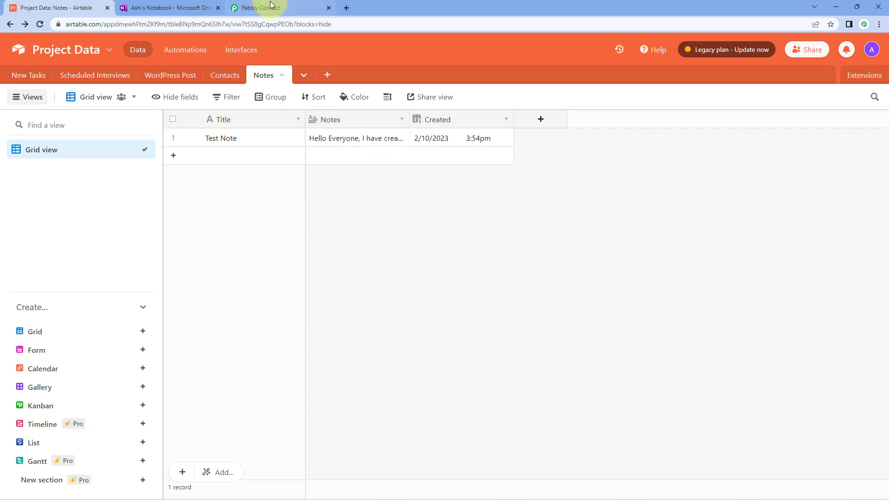
# Return to Pabbly Connect and map the OneNote action's Date & Time to Fields Created from the Airtable New Record response
pyautogui.click(273, 7)
pyautogui.scroll(-20, 190, 221)
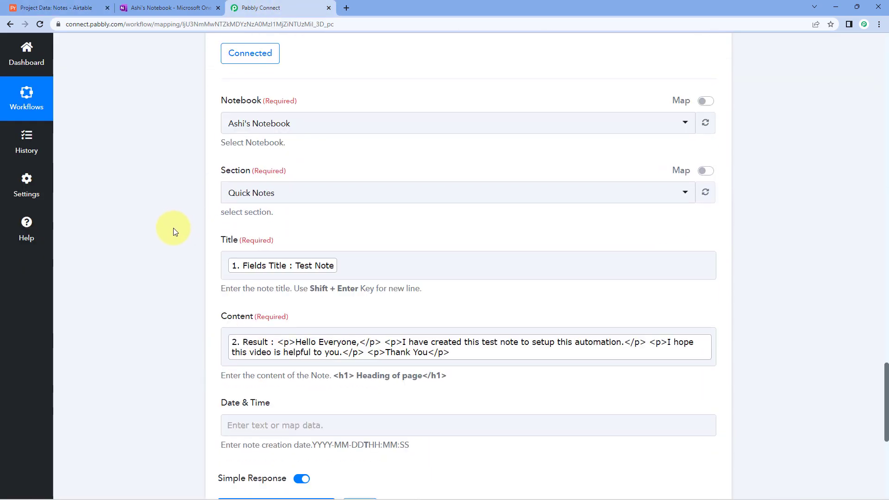
pyautogui.scroll(-2, 386, 208)
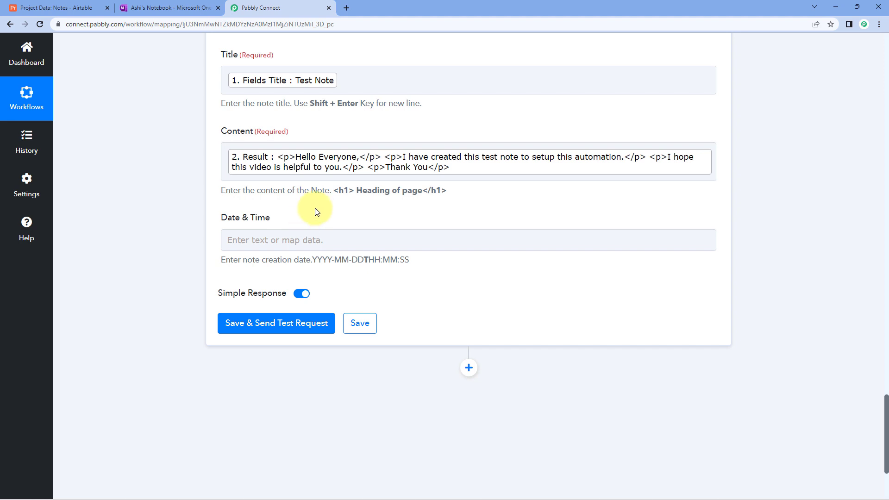
pyautogui.scroll(1, 310, 218)
pyautogui.scroll(-2, 297, 208)
pyautogui.click(284, 195)
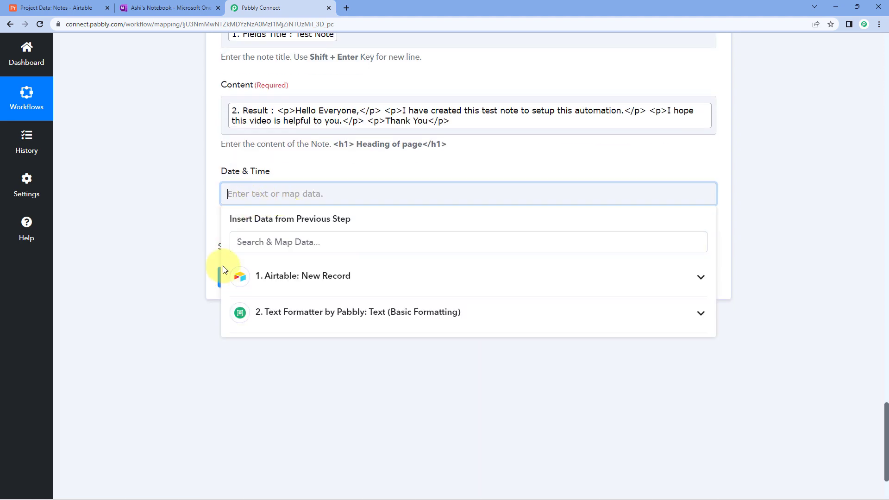
pyautogui.click(308, 277)
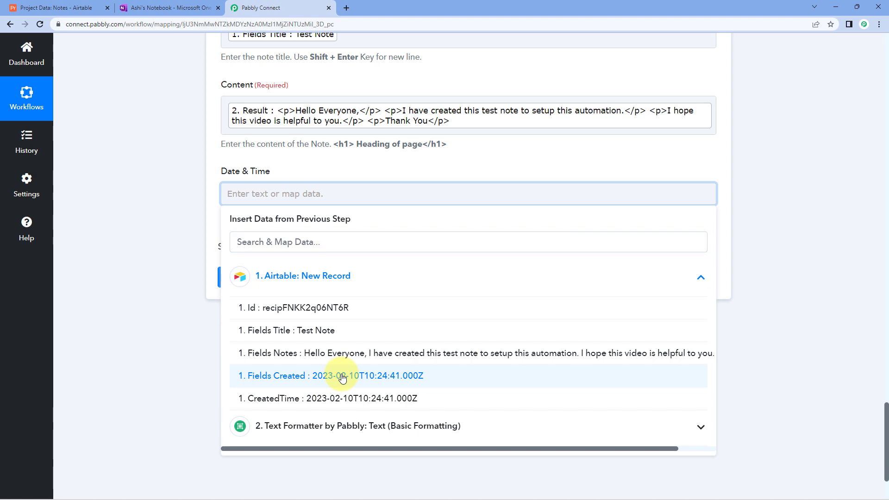
pyautogui.click(342, 377)
pyautogui.click(201, 227)
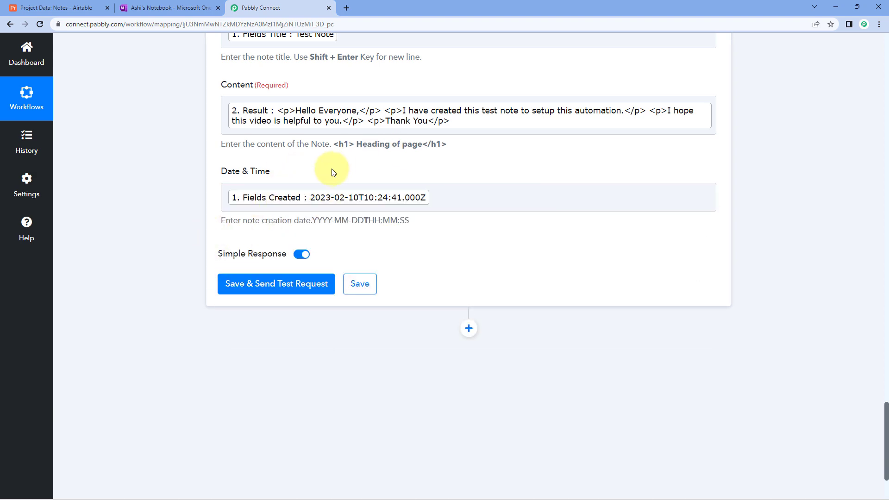
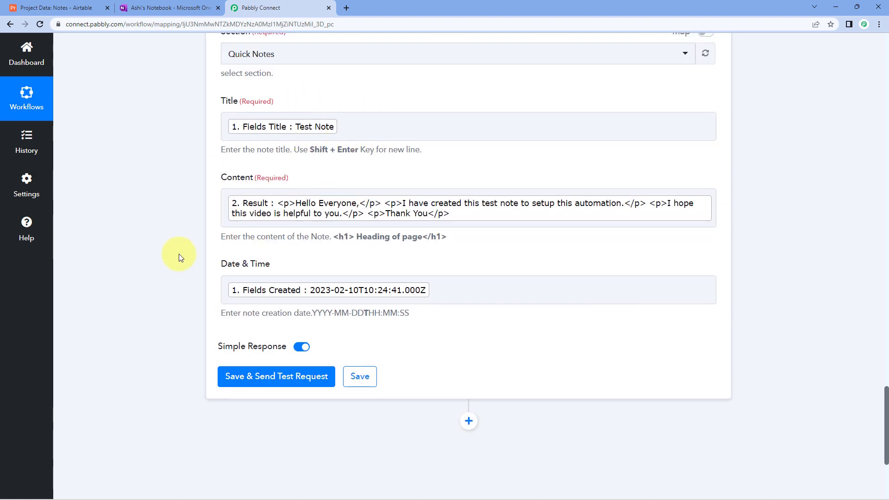
# Save the OneNote action with a test request and review the response received against the mapped fields
pyautogui.scroll(-3, 185, 257)
pyautogui.click(274, 238)
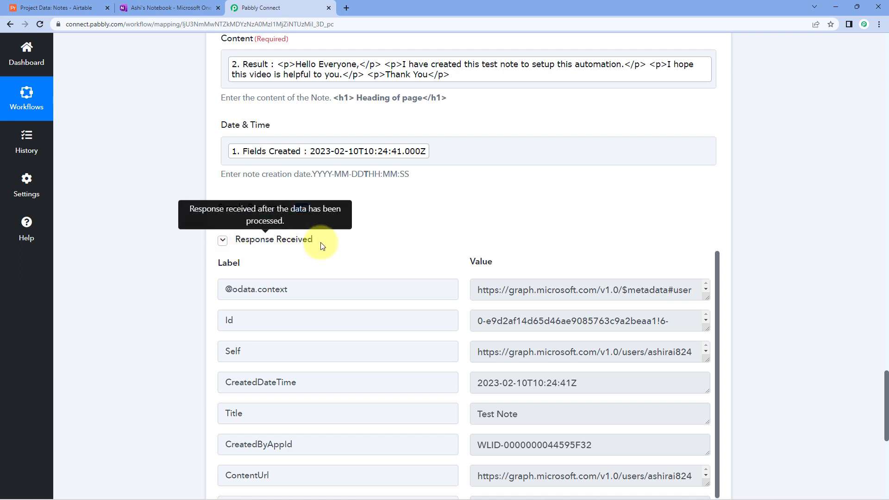
pyautogui.scroll(-2, 451, 213)
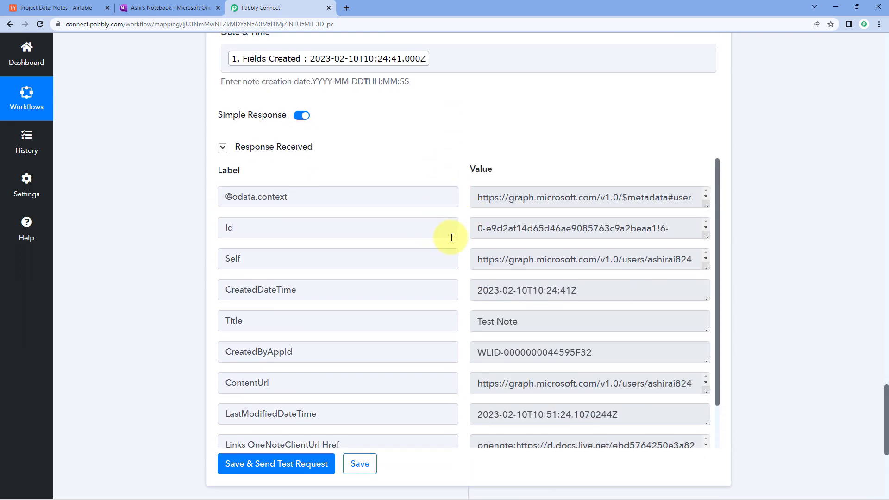
pyautogui.scroll(-1, 453, 237)
pyautogui.scroll(1, 452, 239)
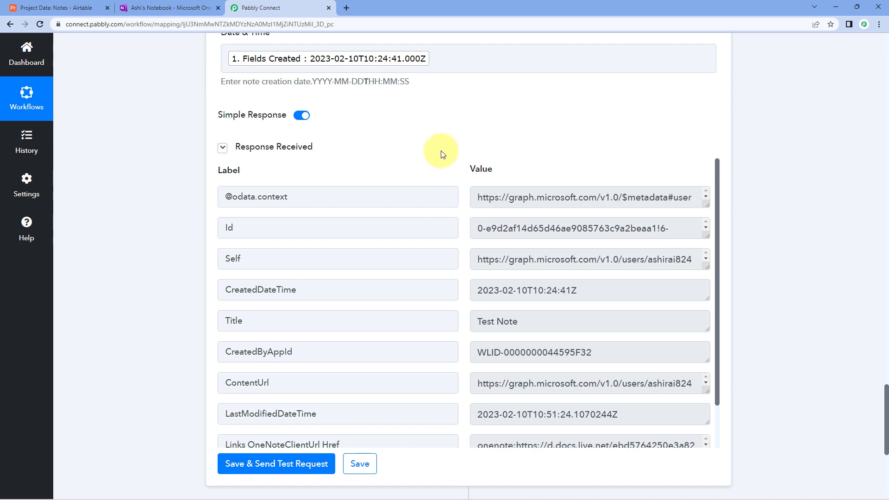
pyautogui.scroll(5, 428, 259)
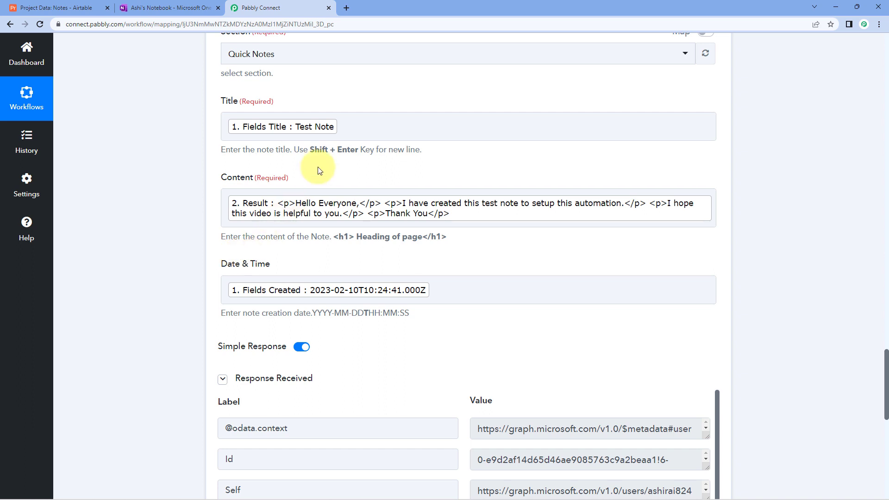
# Reload the notebook in OneNote and compare the created note's title with the record's Title in Airtable
pyautogui.click(55, 6)
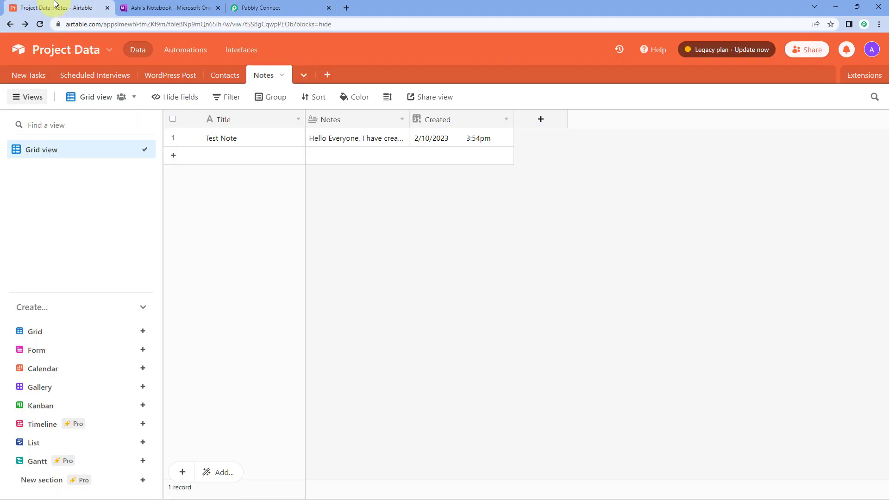
pyautogui.click(156, 7)
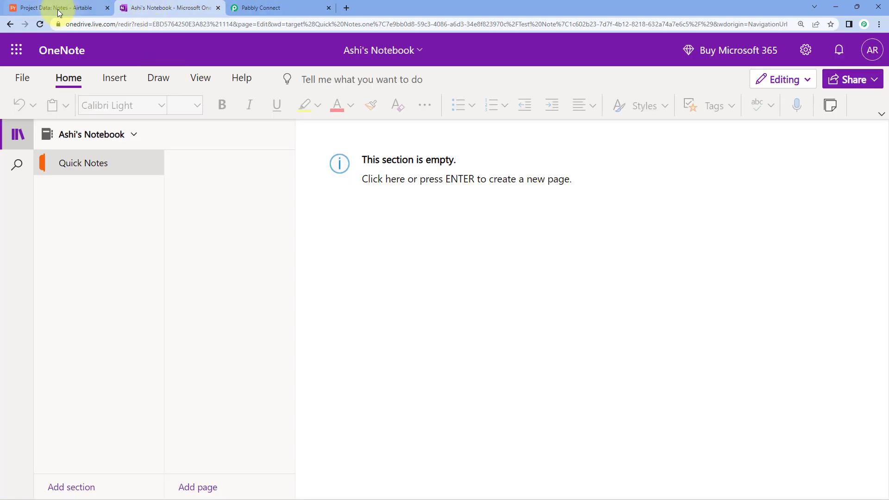
pyautogui.click(39, 24)
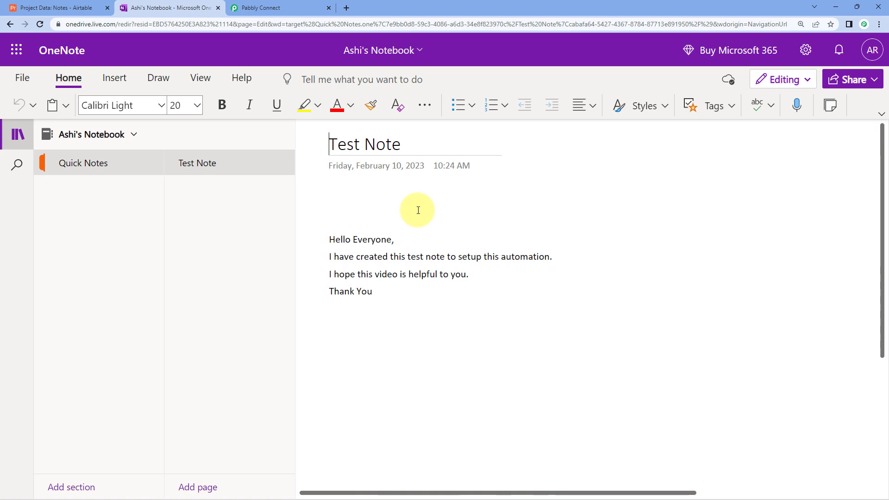
pyautogui.moveTo(418, 145); pyautogui.dragTo(325, 148)
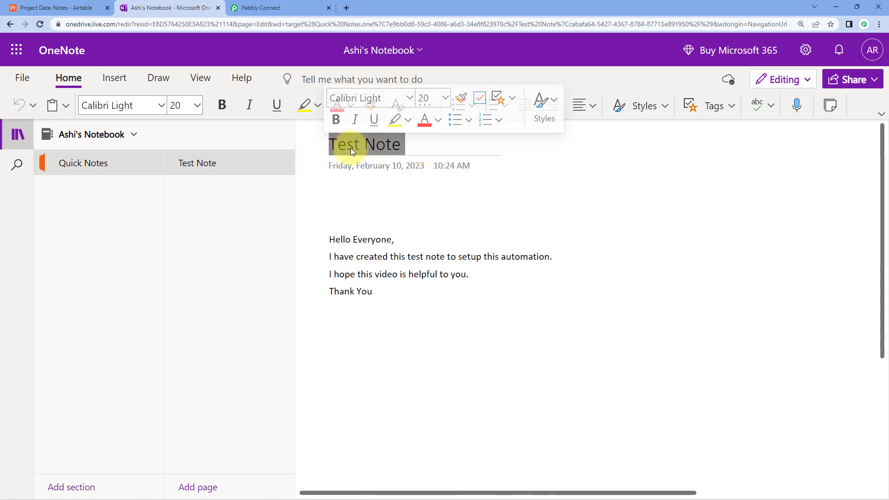
pyautogui.click(56, 8)
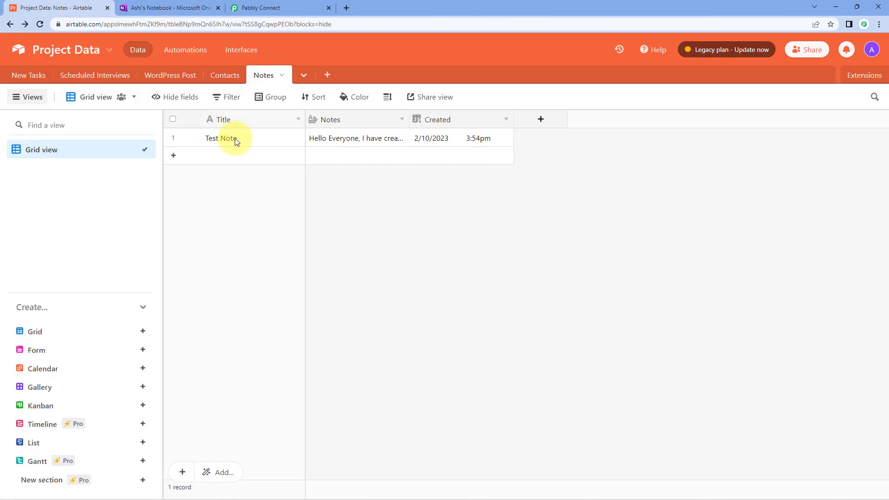
pyautogui.click(189, 8)
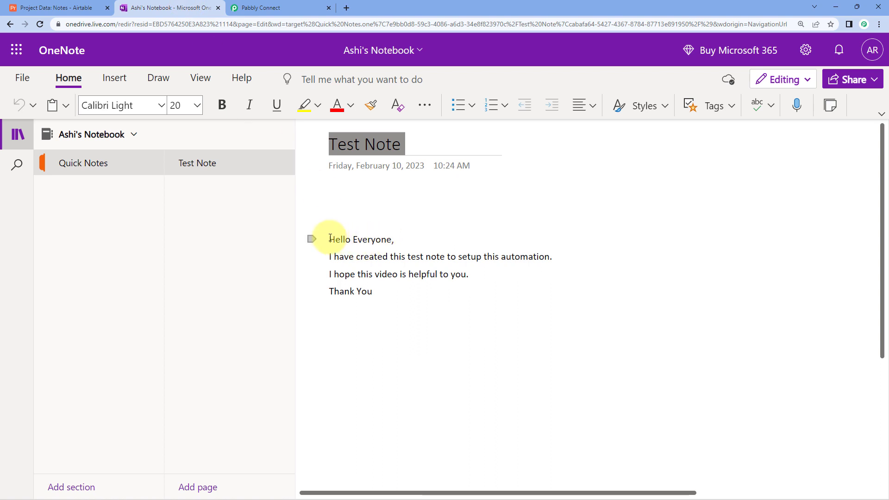
# Compare the body text of the created OneNote note with the Notes field of the Airtable record
pyautogui.moveTo(330, 238); pyautogui.dragTo(422, 300)
pyautogui.click(421, 301)
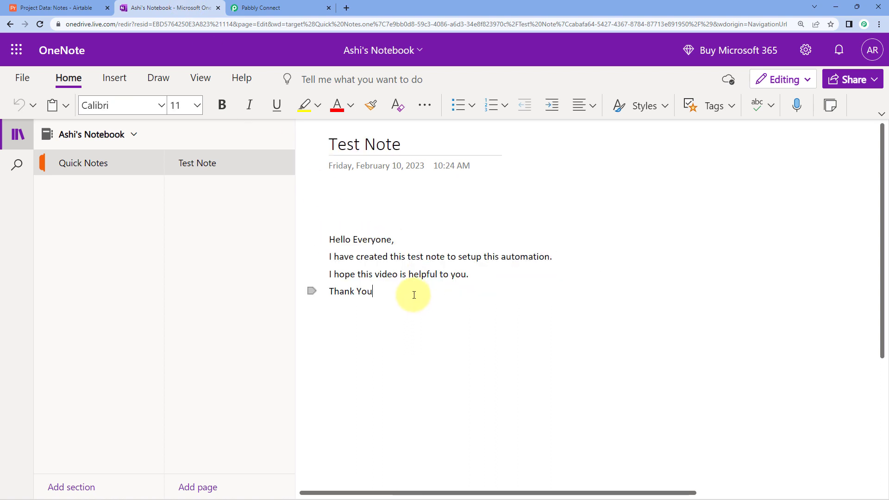
pyautogui.click(74, 8)
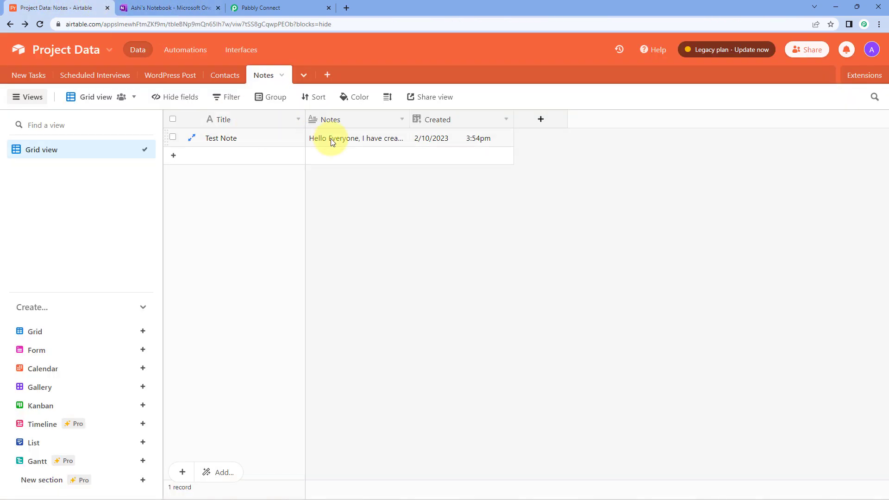
pyautogui.click(152, 8)
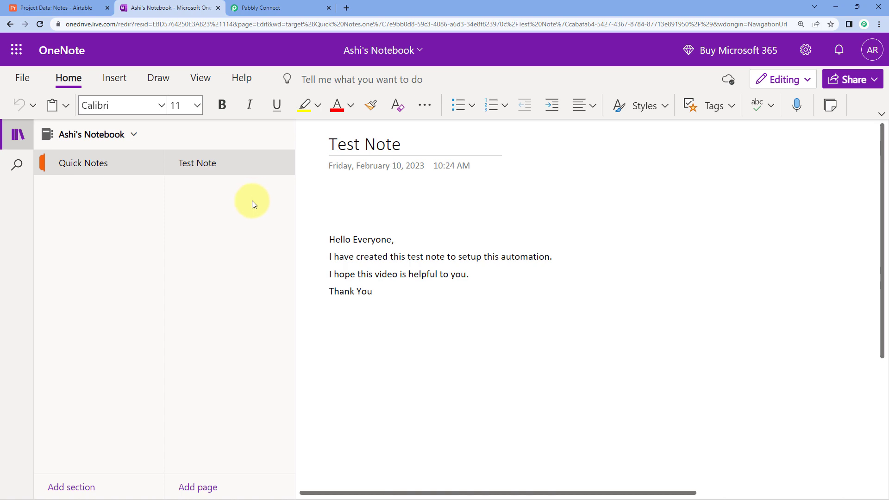
# Return to Pabbly Connect and collapse the trigger and both action steps to review the whole Airtable to OneNote workflow
pyautogui.click(307, 8)
pyautogui.scroll(8, 668, 169)
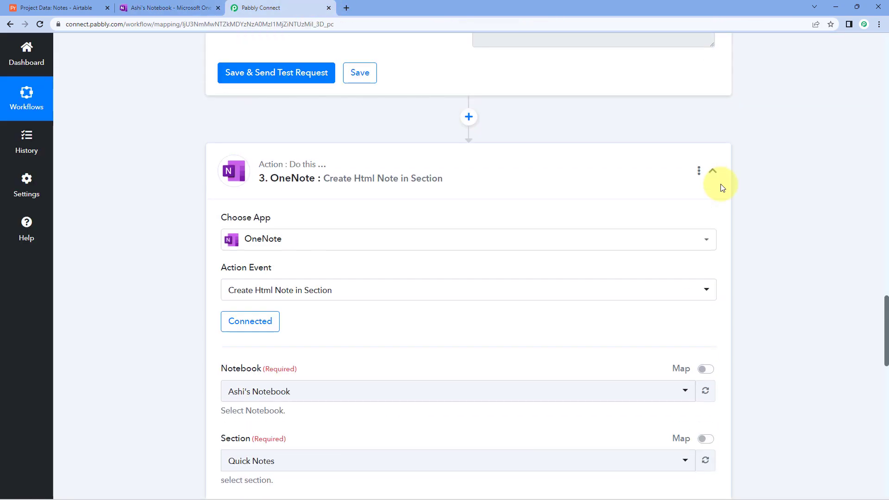
pyautogui.scroll(15, 727, 203)
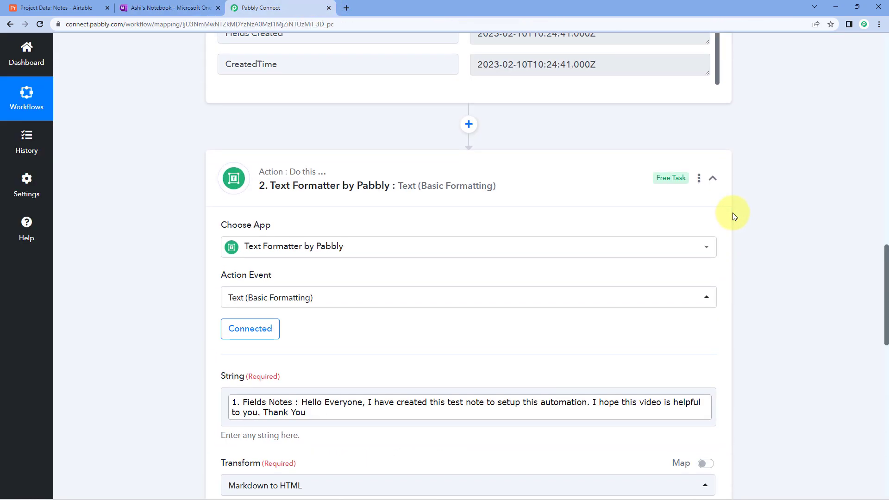
pyautogui.scroll(20, 729, 211)
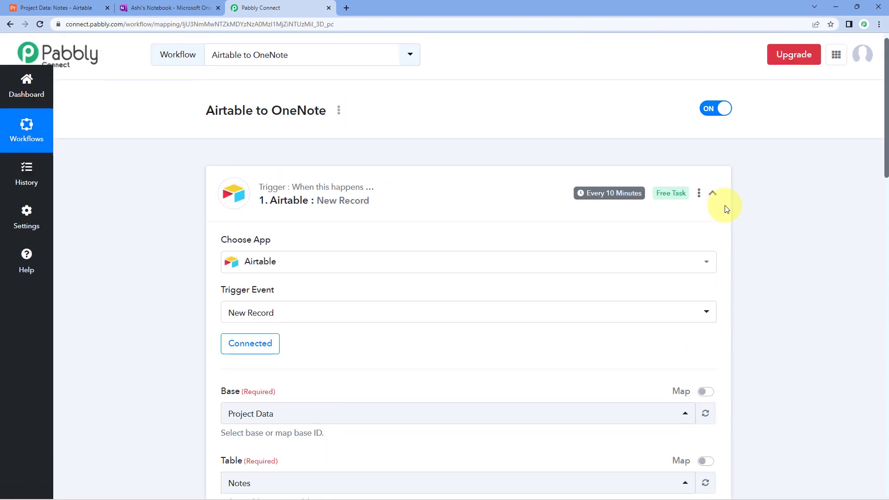
pyautogui.click(712, 192)
pyautogui.scroll(-1, 379, 152)
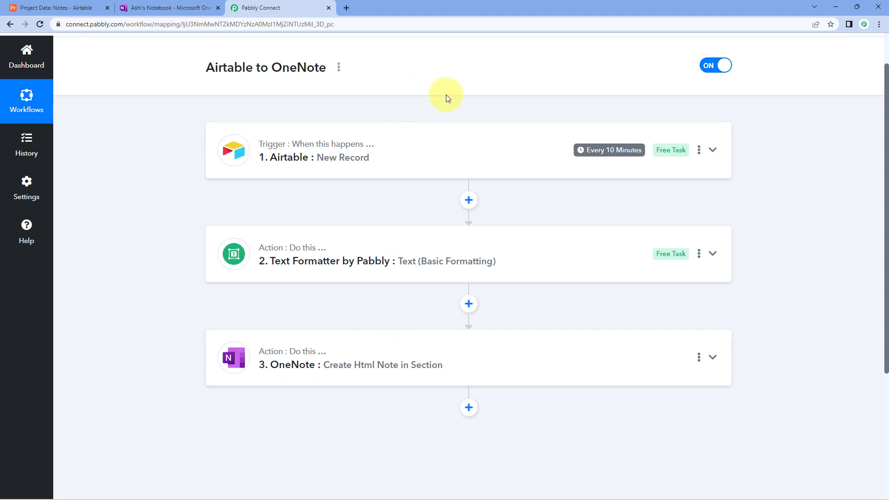
pyautogui.scroll(1, 447, 97)
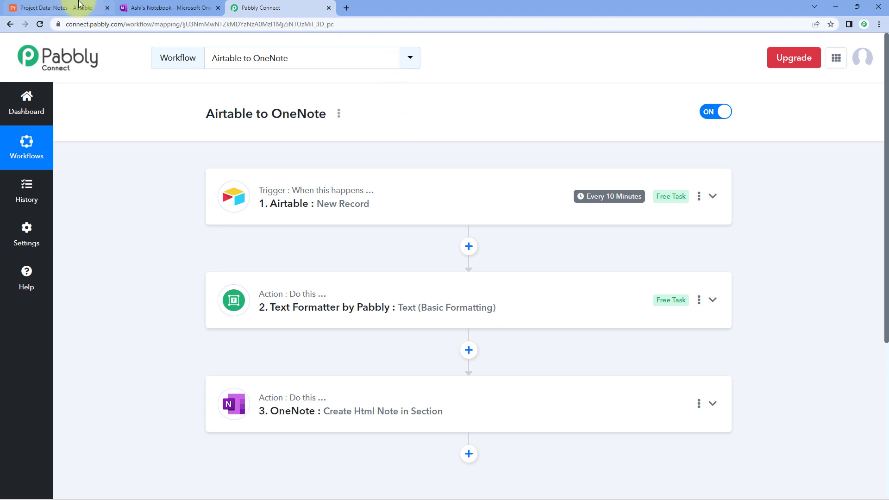
# Switch to Airtable and add a new record titled "Real-Time Test" to the Notes table
pyautogui.click(52, 4)
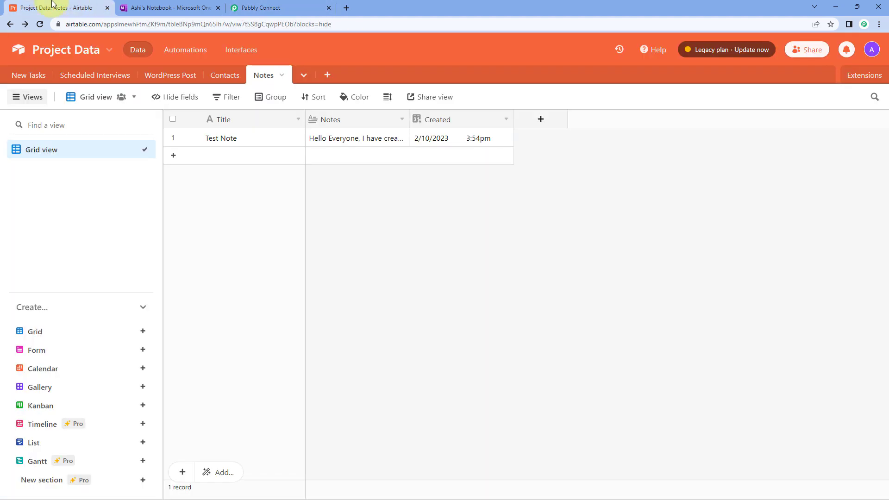
pyautogui.click(224, 156)
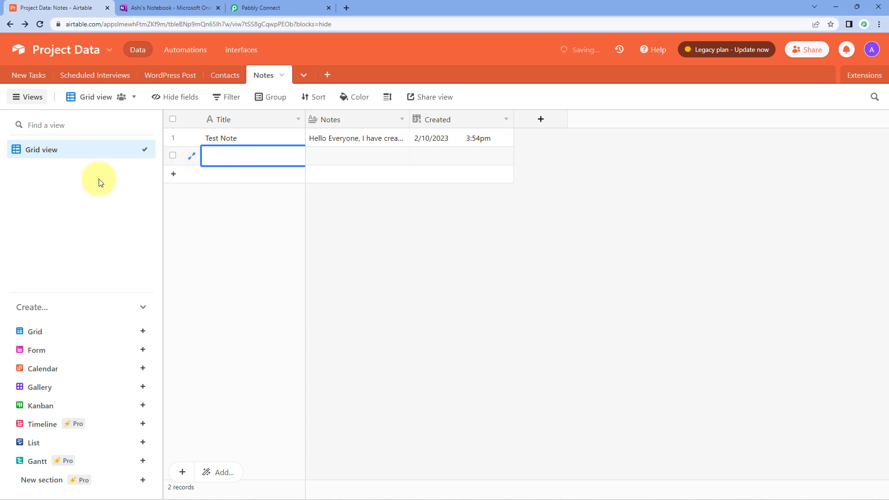
pyautogui.write('R')
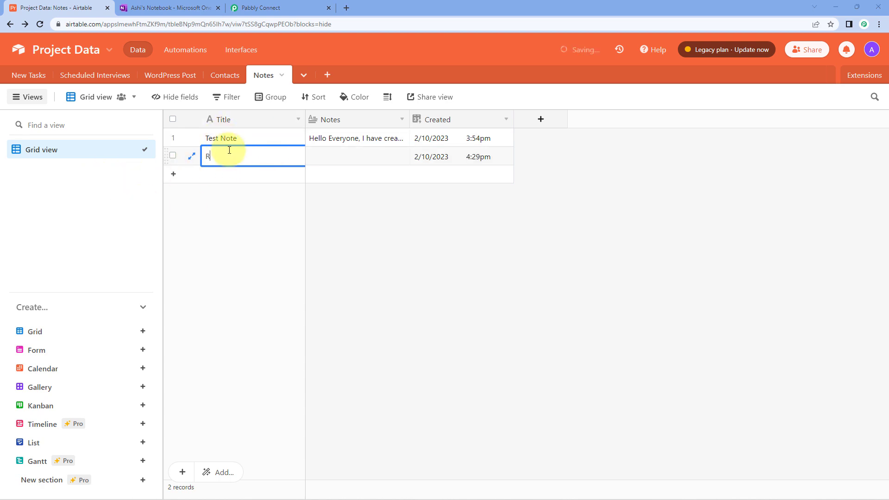
pyautogui.write('eal-Time Test')
pyautogui.press('Tab')
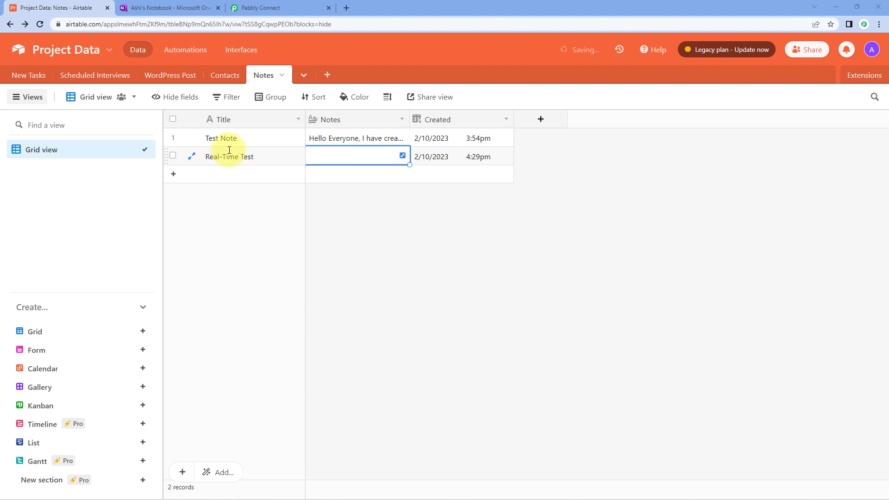
# Fill the new record's Notes field with the separate paragraphs "Hello Team,", "We are testing this automation in real-time." and "Thank You"
pyautogui.press('Return')
pyautogui.write('Hello Team,')
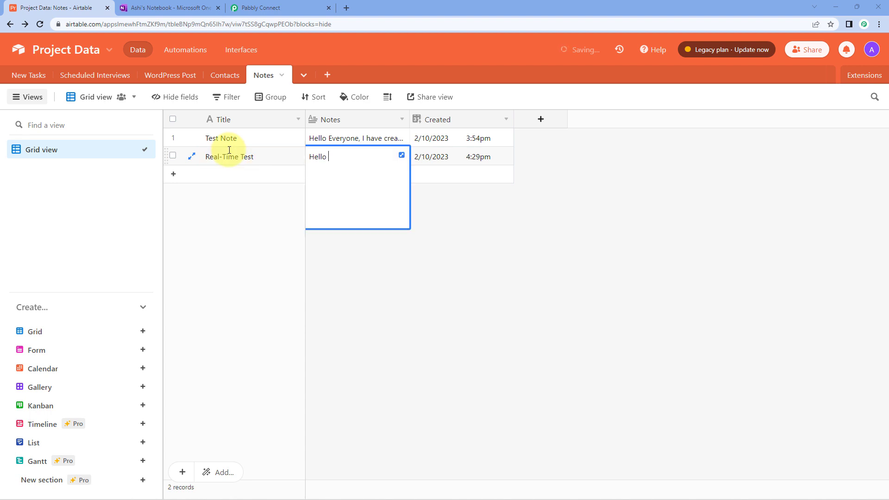
pyautogui.press('Return')
pyautogui.press('Return')
pyautogui.write('We are testing this automatio')
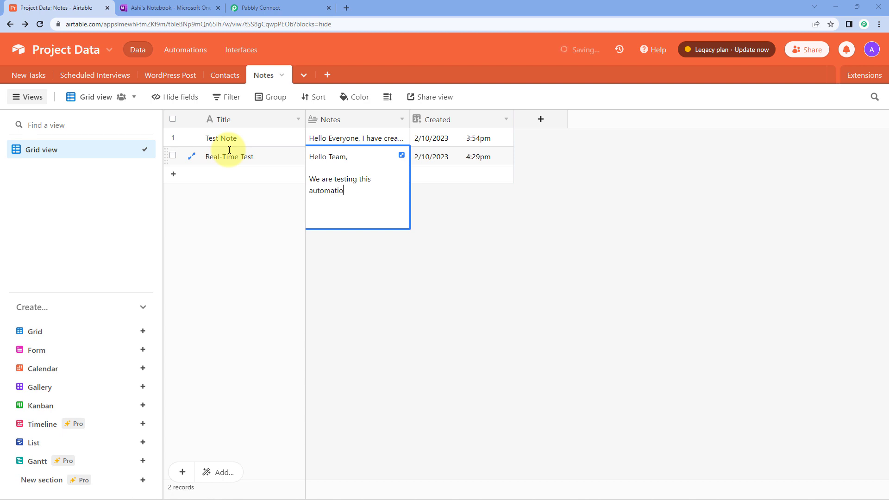
pyautogui.write('n in real-time.')
pyautogui.press('Return')
pyautogui.press('Return')
pyautogui.write('Thank Yo')
pyautogui.hotkey('ctrl', 'shift', 'Left')
pyautogui.press('Right')
pyautogui.hotkey('shift', 'Home')
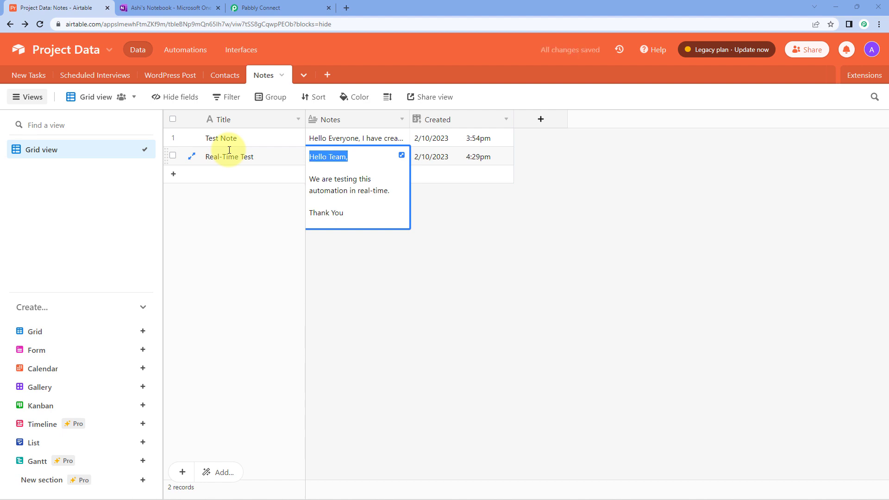
pyautogui.click(462, 196)
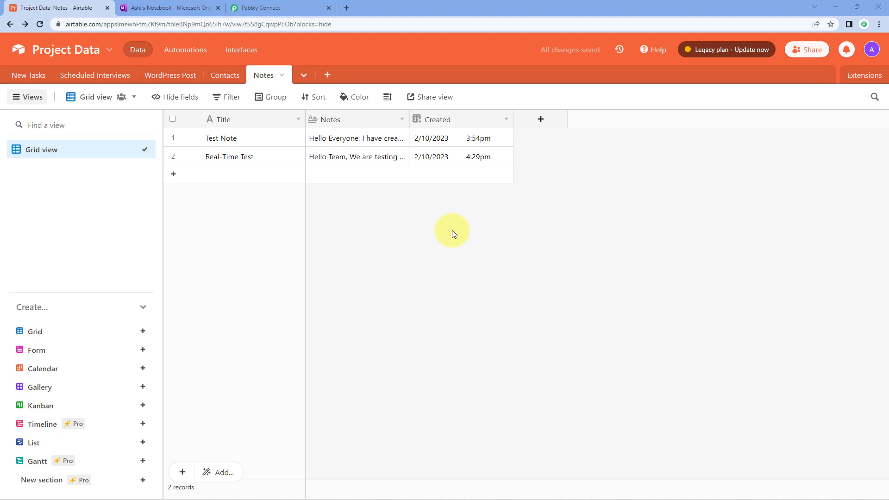
# Check OneNote's Quick Notes section for the new note, and check the Airtable trigger's polling interval in Pabbly Connect
pyautogui.click(193, 4)
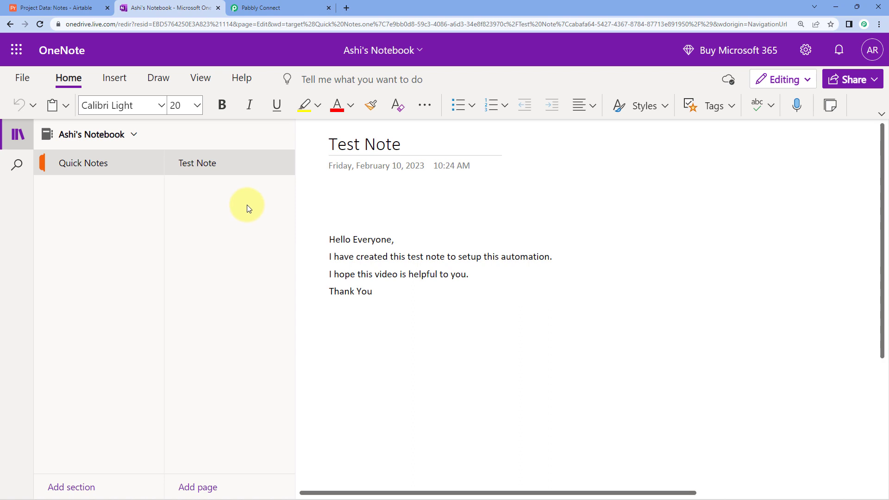
pyautogui.click(50, 8)
pyautogui.click(178, 7)
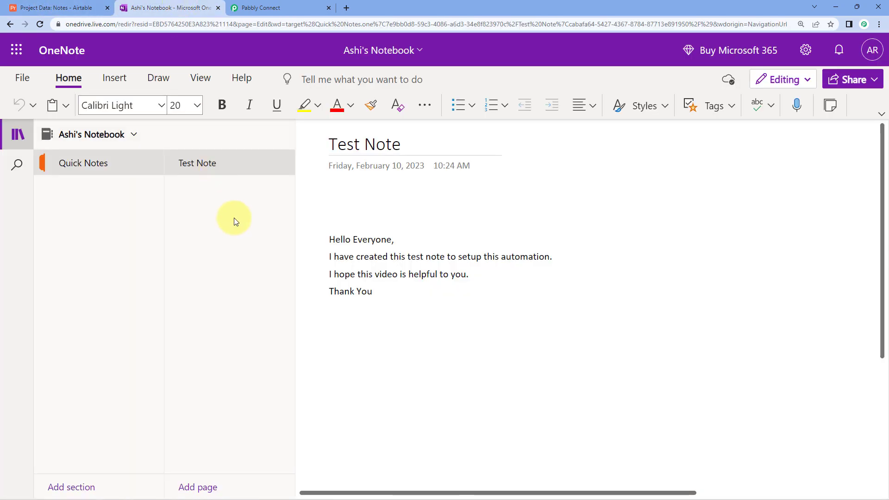
pyautogui.click(301, 7)
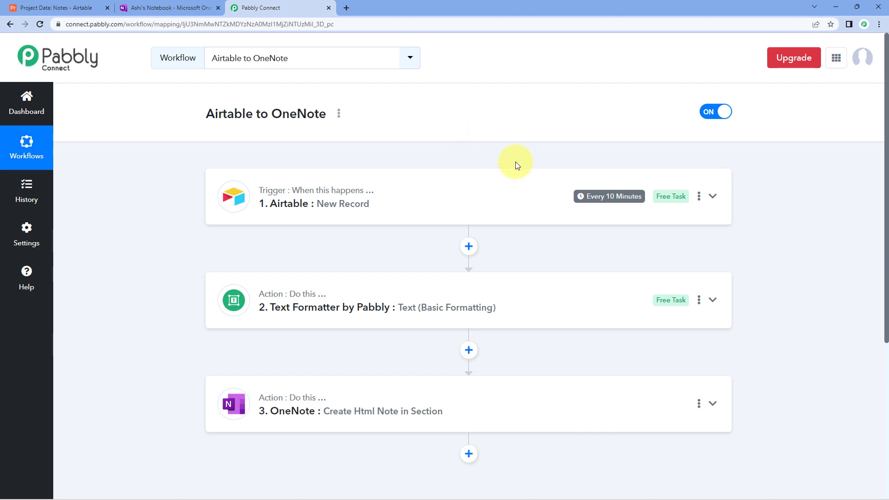
pyautogui.moveTo(594, 199)
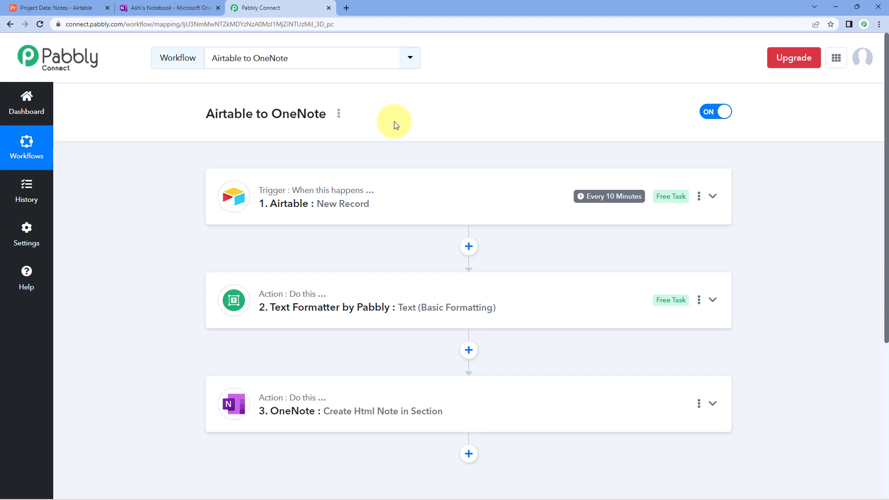
# Reload the notebook in OneNote, open the Real-Time Test note and compare its title with the new Airtable record
pyautogui.click(181, 9)
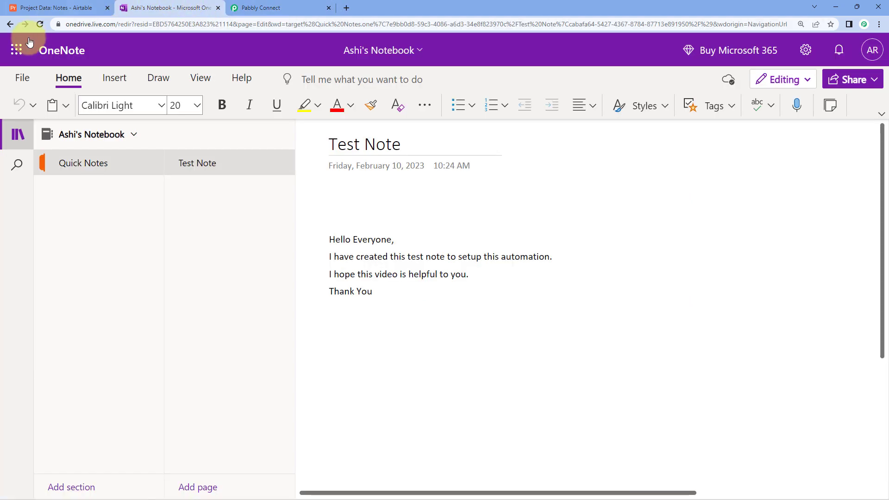
pyautogui.click(41, 25)
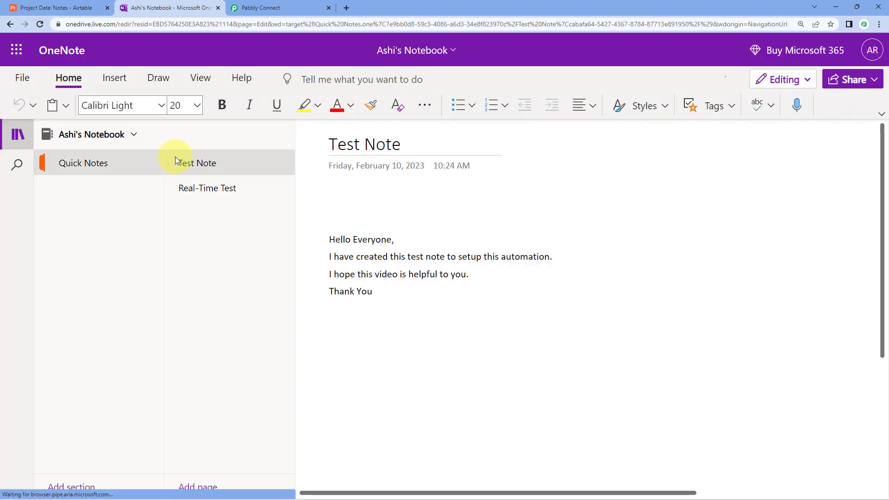
pyautogui.click(215, 193)
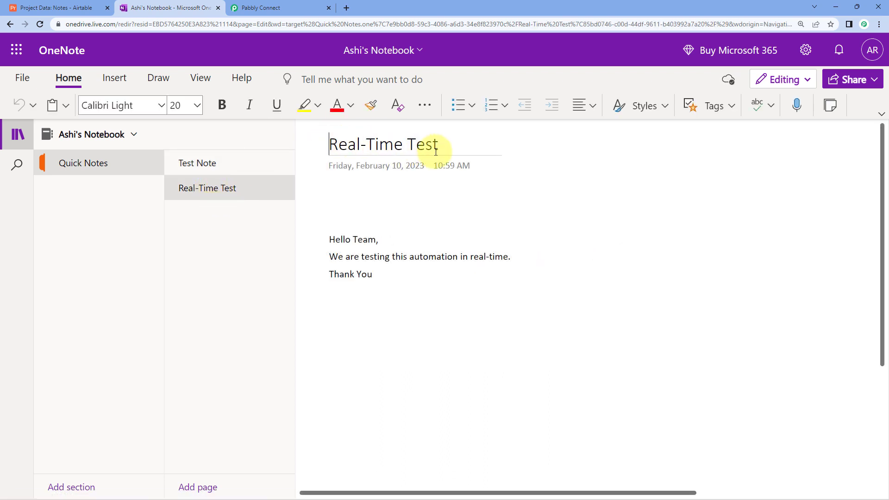
pyautogui.click(83, 8)
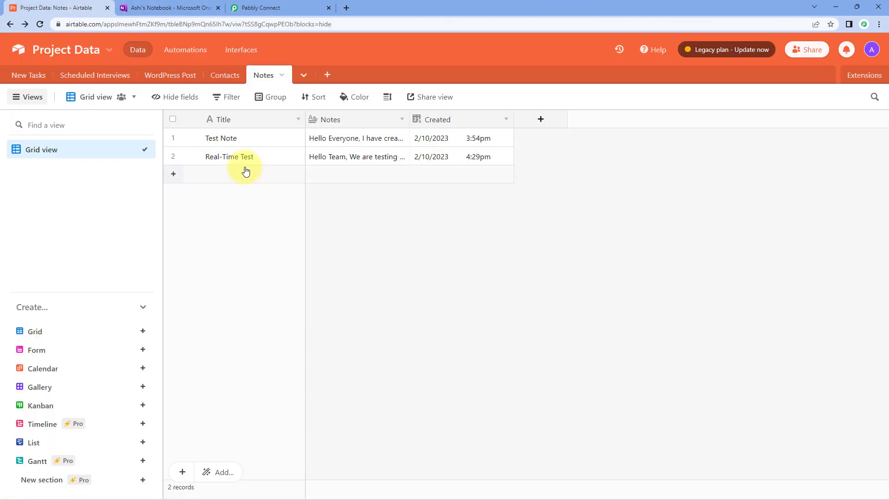
# Review the body text of the Real-Time Test note in OneNote and return to the Pabbly Connect workflow
pyautogui.click(199, 7)
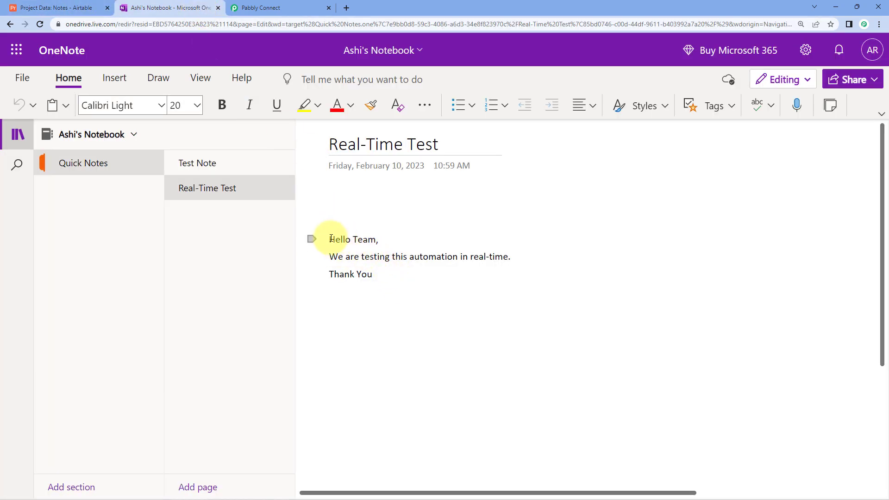
pyautogui.moveTo(325, 236); pyautogui.dragTo(436, 277)
pyautogui.click(405, 288)
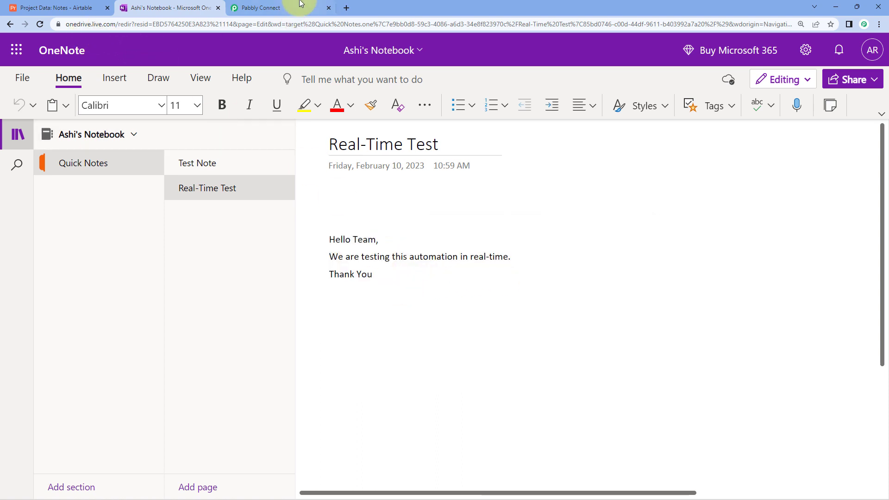
pyautogui.click(285, 5)
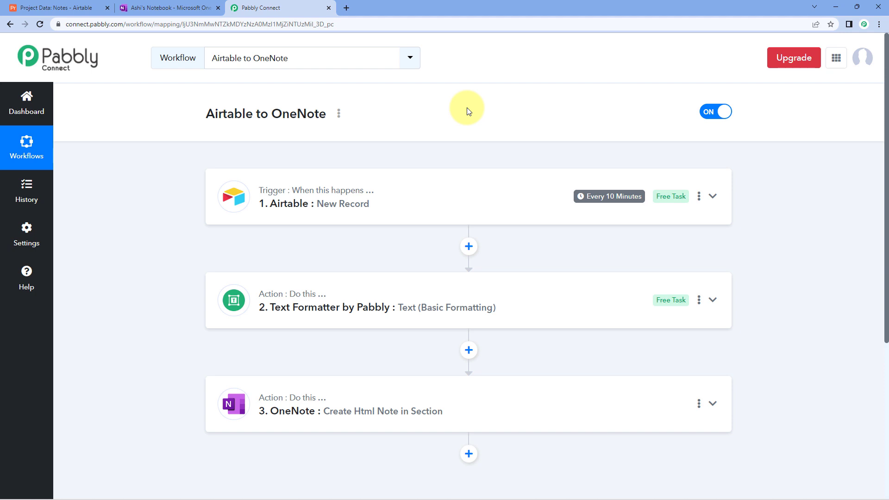